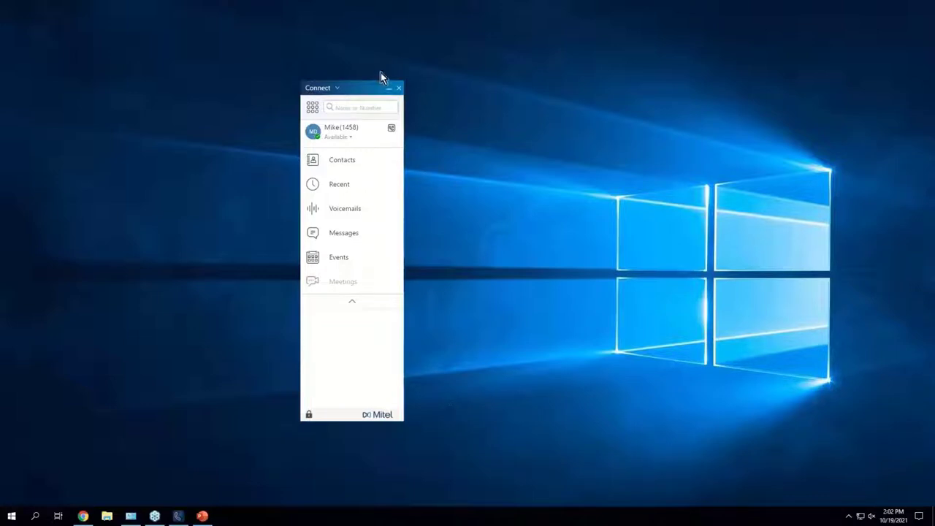
Step: Move the Connect window right, close it, and restore it from the system tray icon
{"action": "left_click_drag", "start_coordinate": [369, 88], "coordinate": [485, 73]}
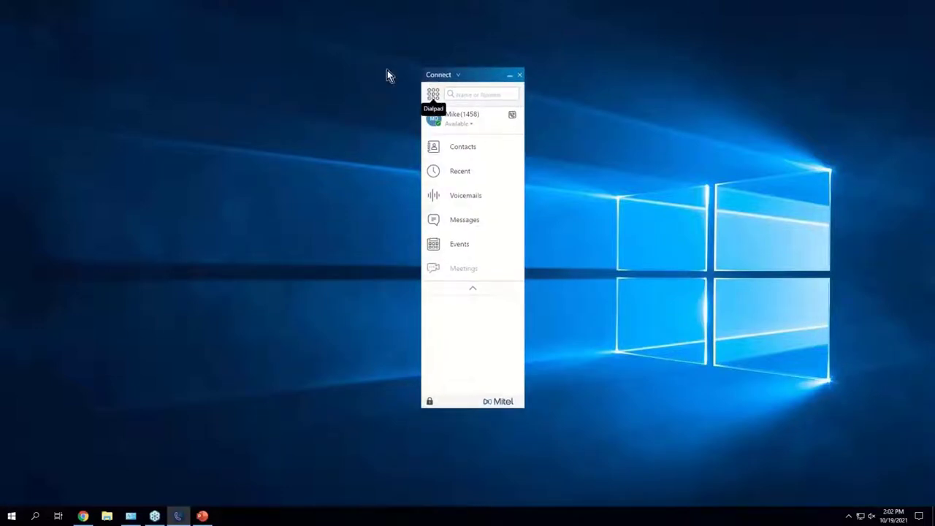
{"action": "left_click", "coordinate": [519, 76]}
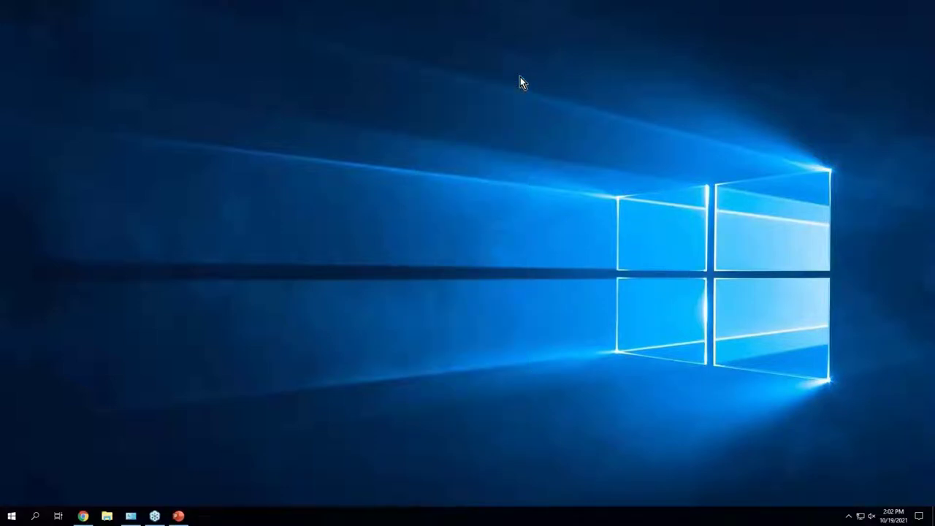
{"action": "left_click", "coordinate": [848, 516]}
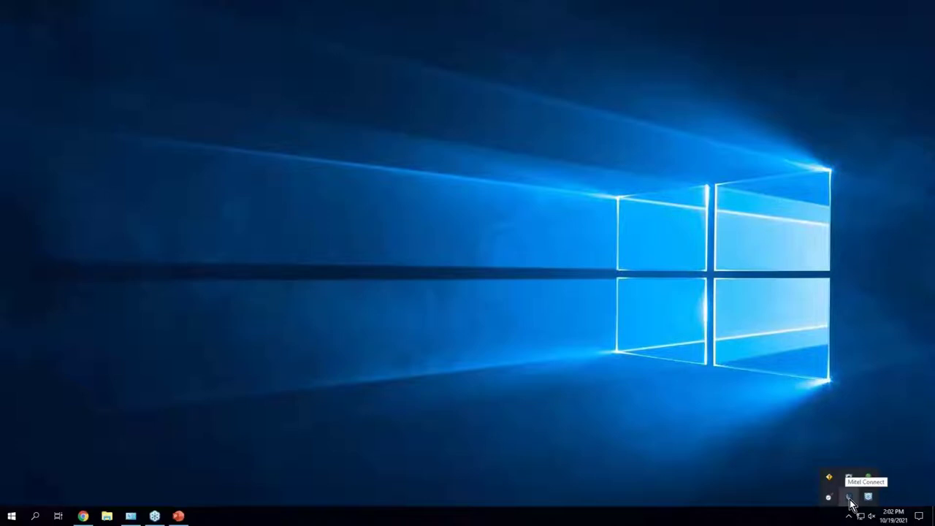
{"action": "left_click", "coordinate": [850, 499]}
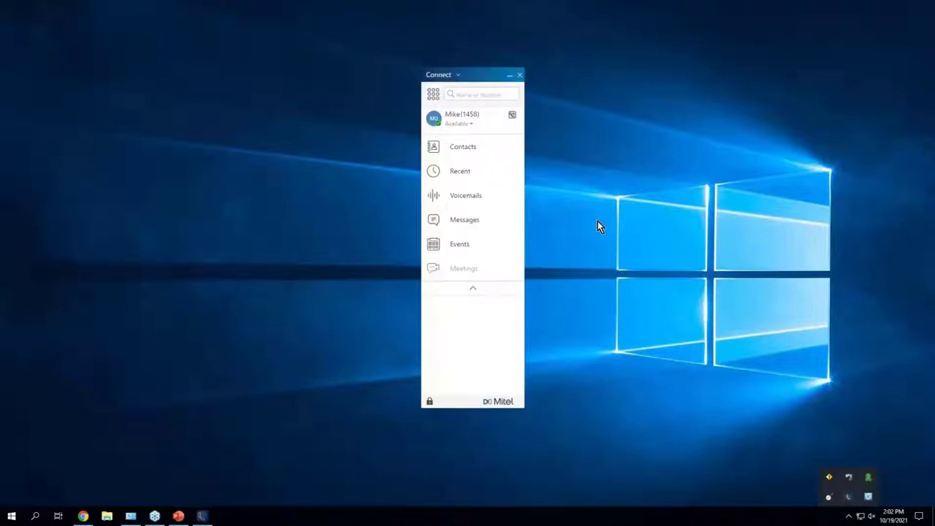
{"action": "left_click", "coordinate": [518, 76]}
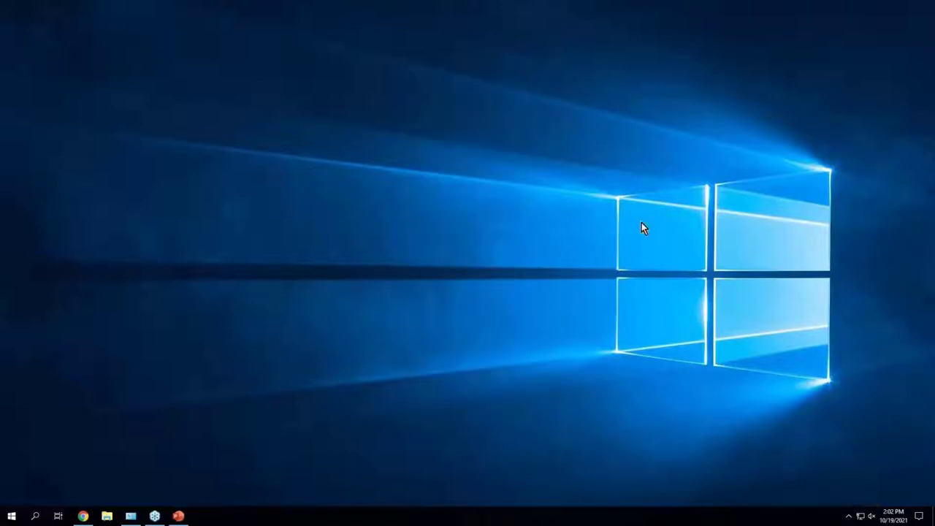
{"action": "left_click", "coordinate": [849, 516]}
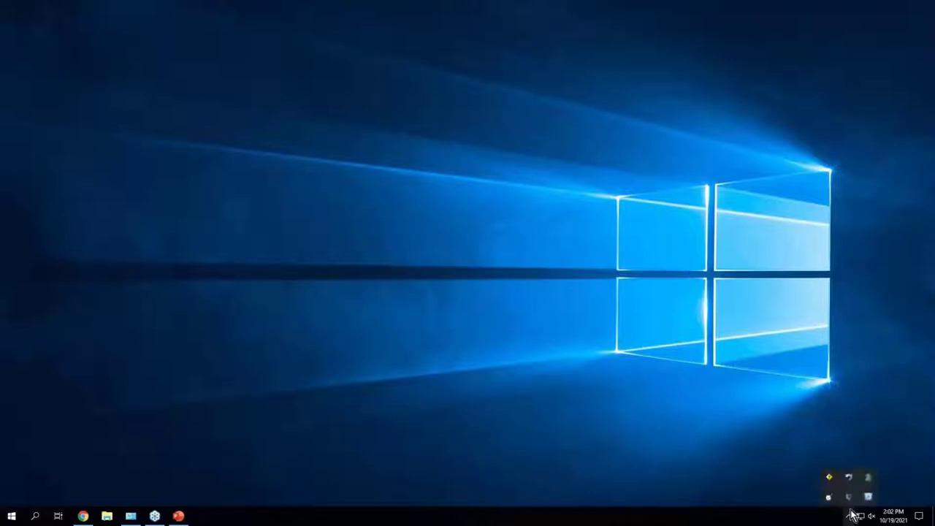
{"action": "right_click", "coordinate": [854, 502]}
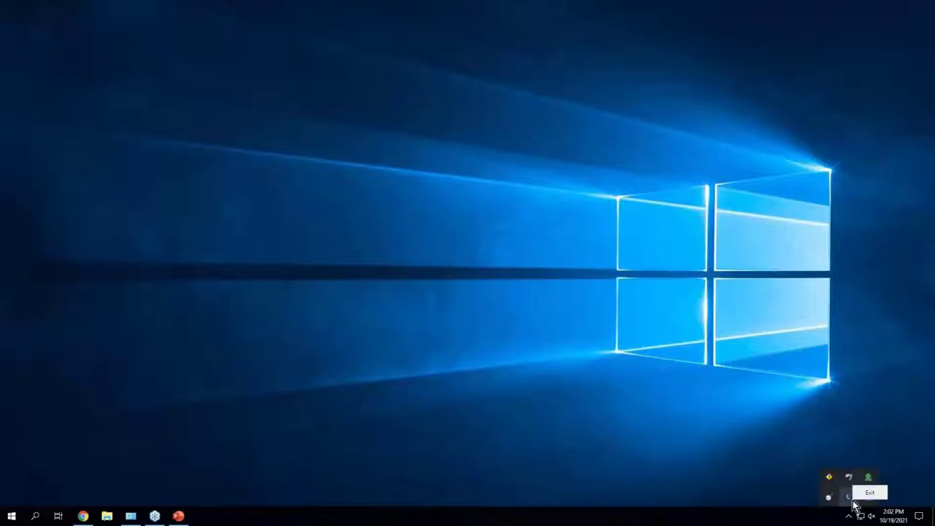
{"action": "double_click", "coordinate": [849, 501]}
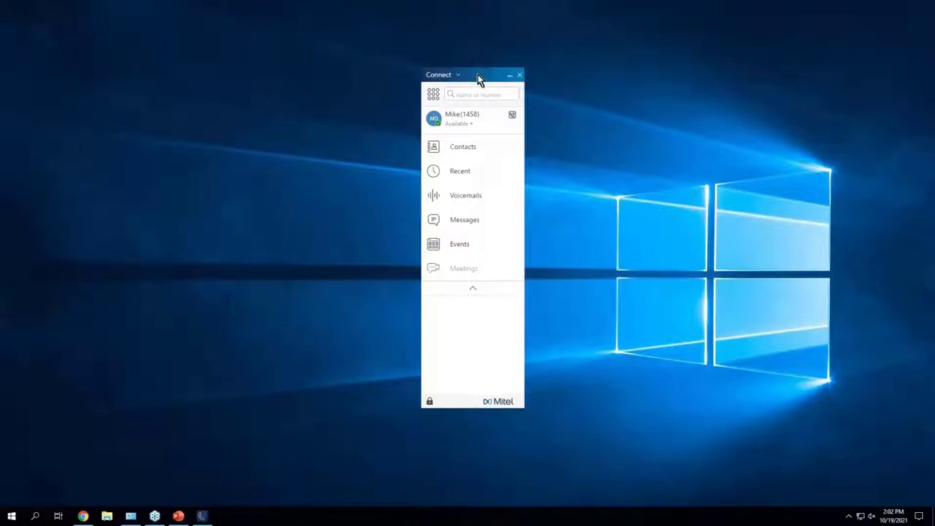
Step: Review the Account page in Connect Settings, close Settings, and bring up the Connect menu again
{"action": "left_click", "coordinate": [433, 78]}
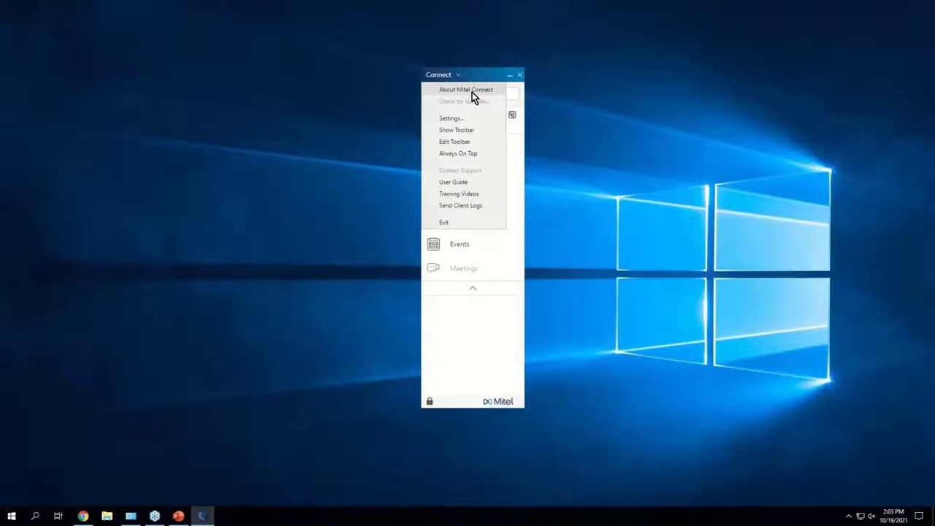
{"action": "left_click", "coordinate": [448, 119]}
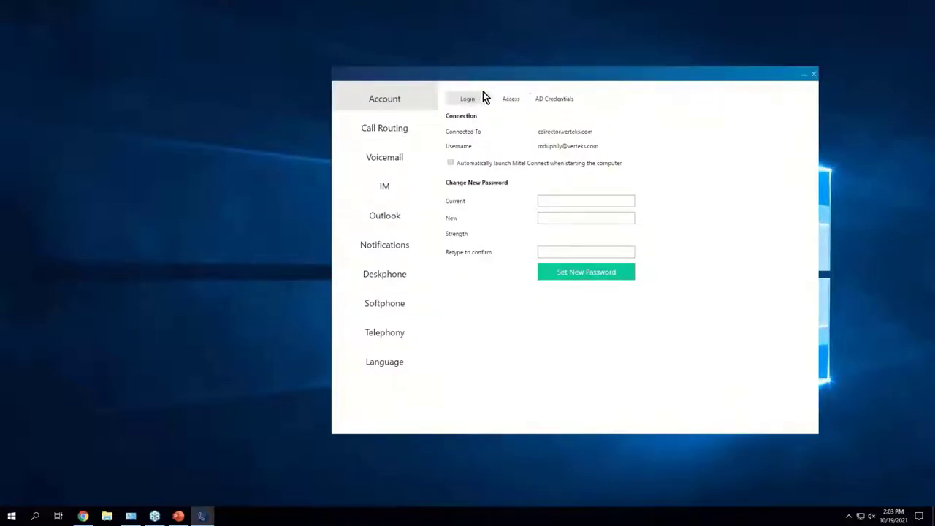
{"action": "left_click", "coordinate": [814, 75]}
{"action": "left_click", "coordinate": [451, 76]}
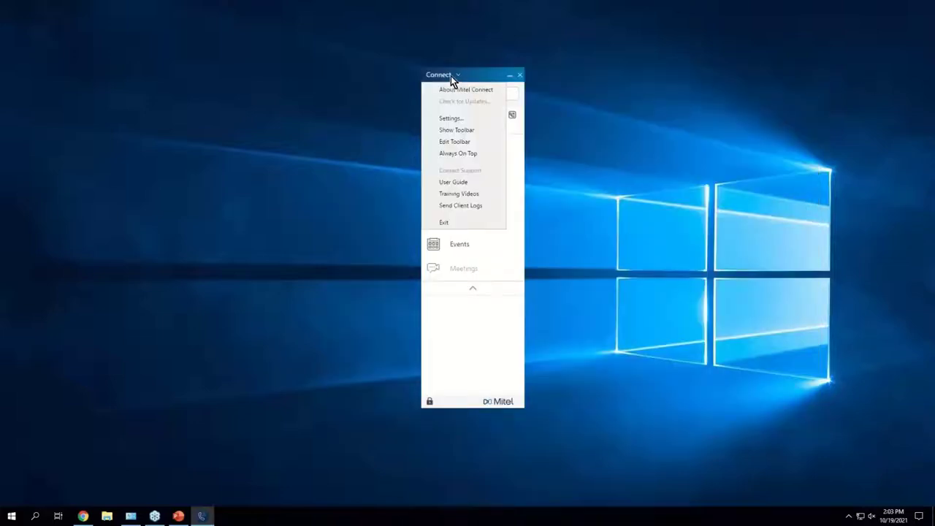
Step: Enable Show Toolbar so the empty toolbar pane appears beside the client
{"action": "left_click", "coordinate": [471, 130]}
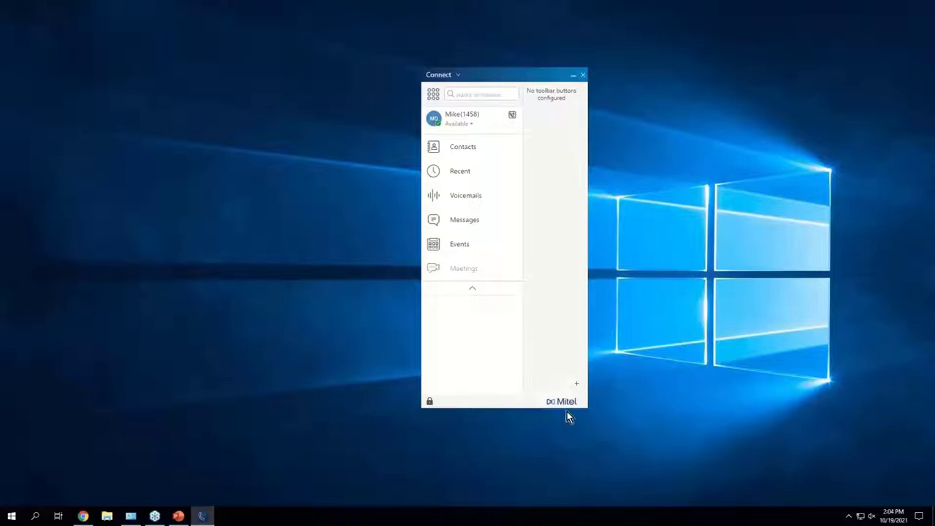
Step: Bring up the Edit Toolbar button chooser, move it aside, and browse the available buttons
{"action": "left_click", "coordinate": [456, 75]}
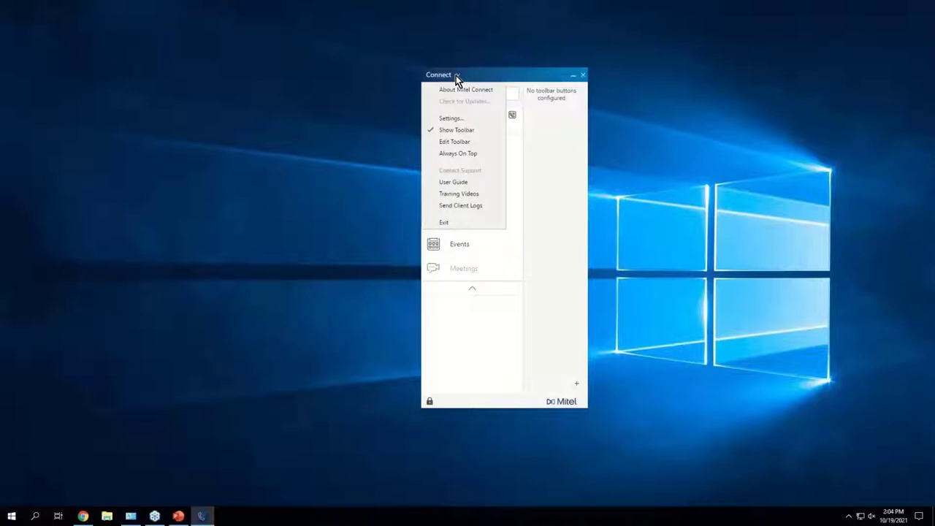
{"action": "left_click", "coordinate": [464, 141]}
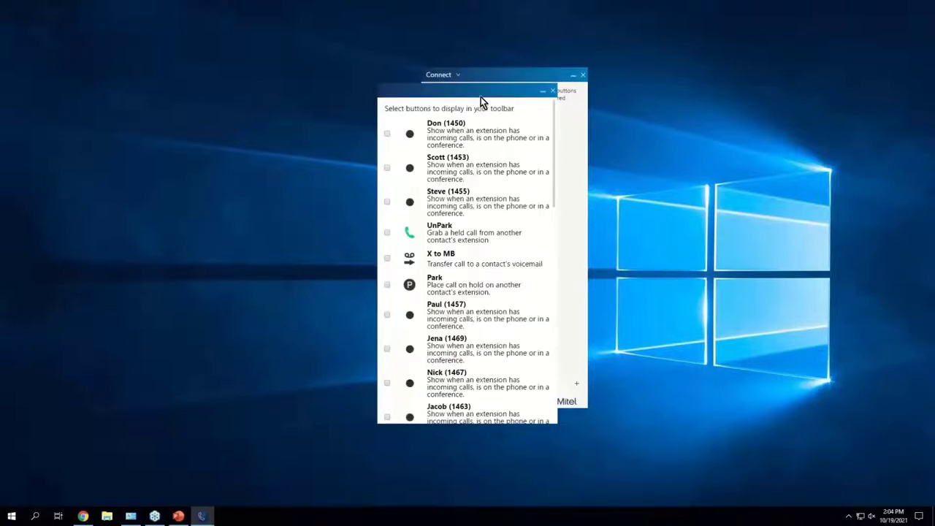
{"action": "left_click_drag", "start_coordinate": [481, 97], "coordinate": [297, 90]}
{"action": "scroll", "coordinate": [319, 158], "scroll_direction": "down", "scroll_amount": 10}
{"action": "scroll", "coordinate": [319, 158], "scroll_direction": "up", "scroll_amount": 10}
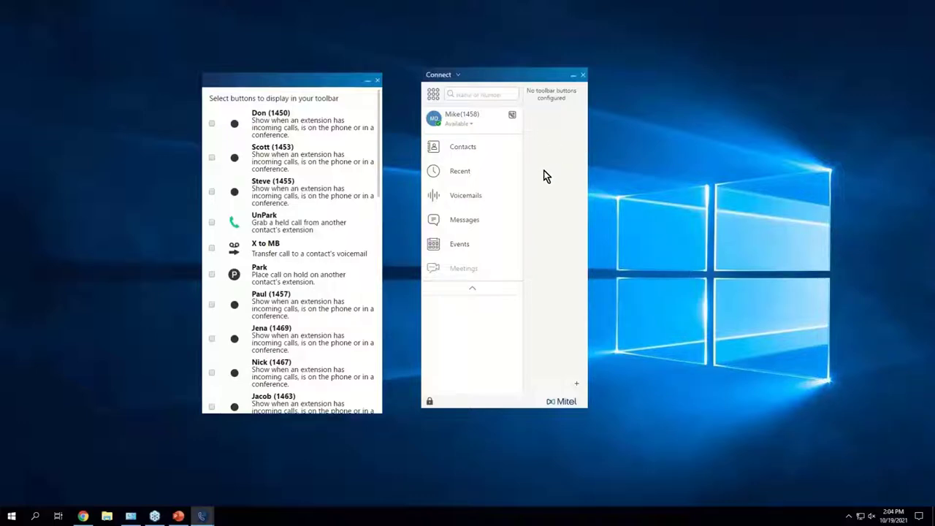
{"action": "scroll", "coordinate": [303, 121], "scroll_direction": "down", "scroll_amount": 2}
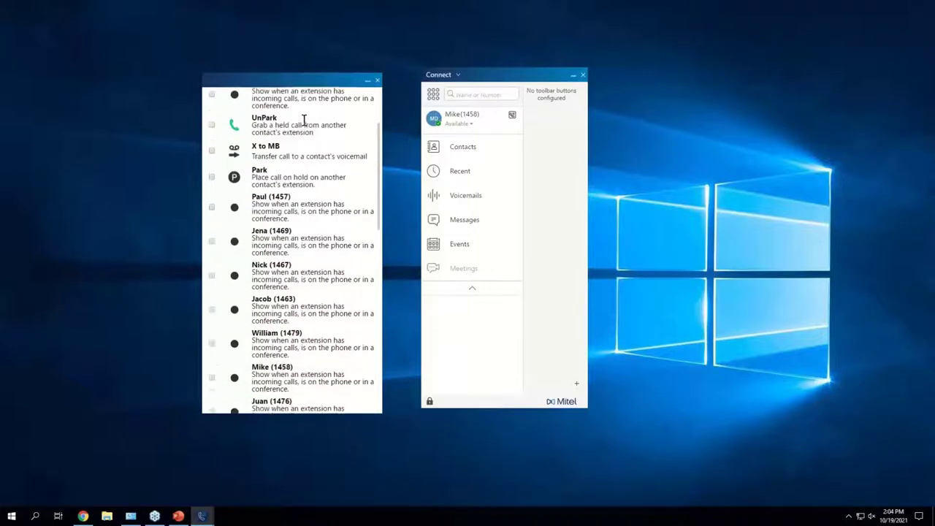
{"action": "scroll", "coordinate": [304, 120], "scroll_direction": "up", "scroll_amount": 2}
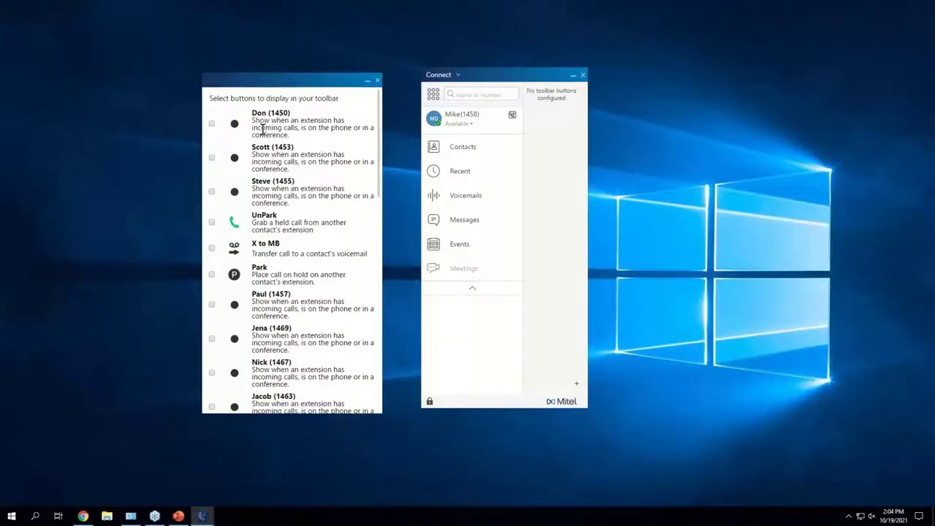
{"action": "scroll", "coordinate": [264, 131], "scroll_direction": "down", "scroll_amount": 1}
{"action": "scroll", "coordinate": [265, 137], "scroll_direction": "up", "scroll_amount": 1}
Step: Tick Don, UnPark and X to MB as toolbar buttons and close the chooser
{"action": "left_click", "coordinate": [211, 124]}
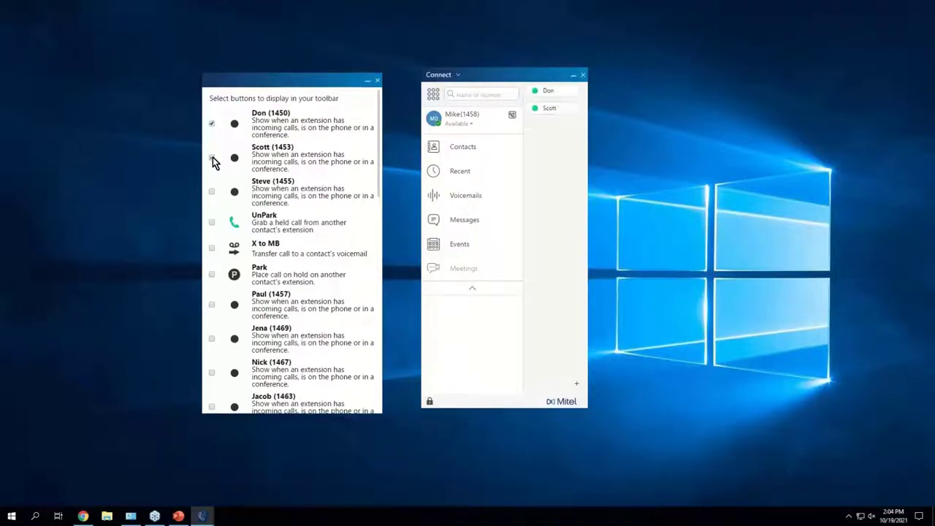
{"action": "left_click", "coordinate": [211, 223]}
{"action": "left_click", "coordinate": [210, 249]}
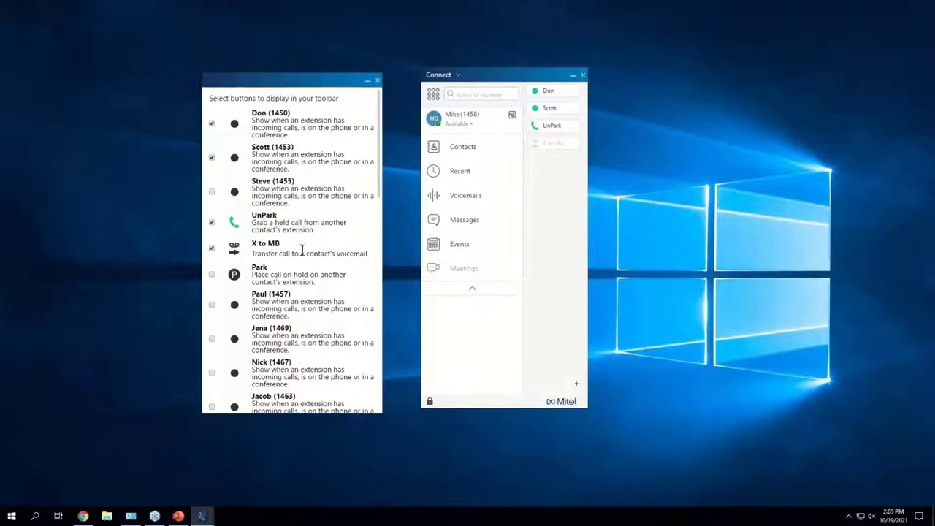
{"action": "left_click", "coordinate": [377, 80]}
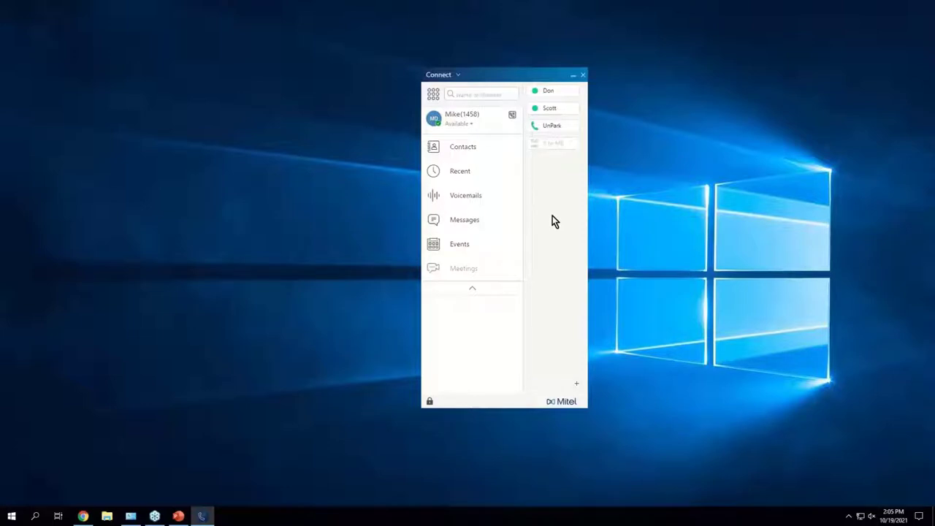
Step: Uncheck Show Toolbar to hide the toolbar pane, then bring up the Connect menu again
{"action": "left_click", "coordinate": [459, 75]}
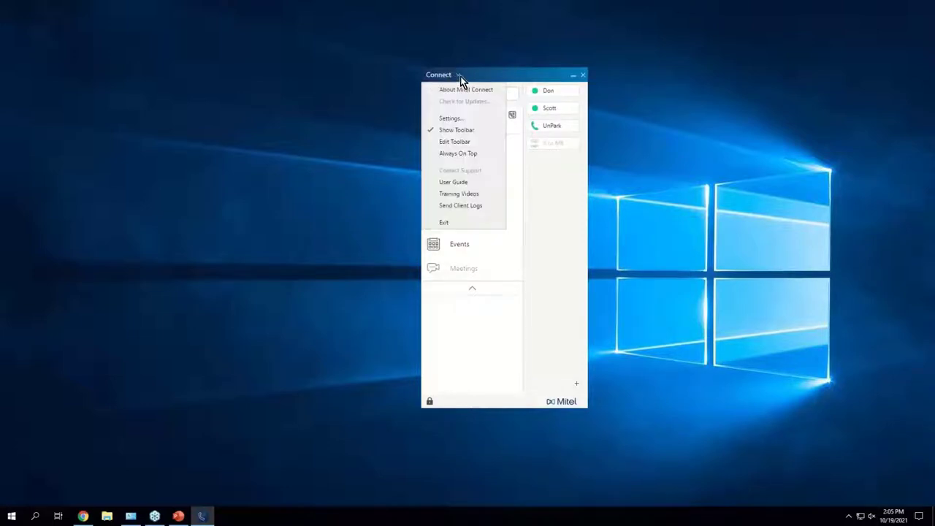
{"action": "left_click", "coordinate": [476, 133]}
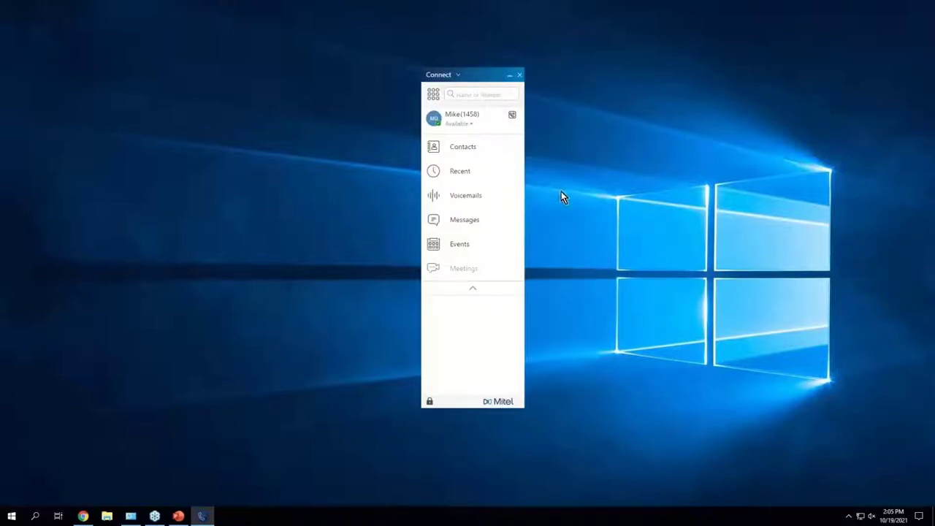
{"action": "left_click", "coordinate": [458, 74]}
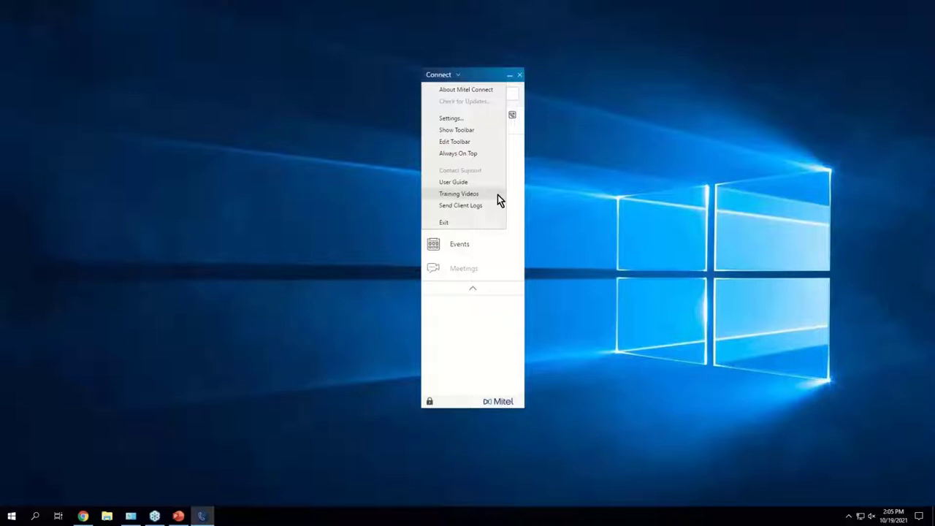
Step: Dismiss the menu, collapse the dialpad, and expand the full directory from the Name or Number search
{"action": "left_click", "coordinate": [517, 331]}
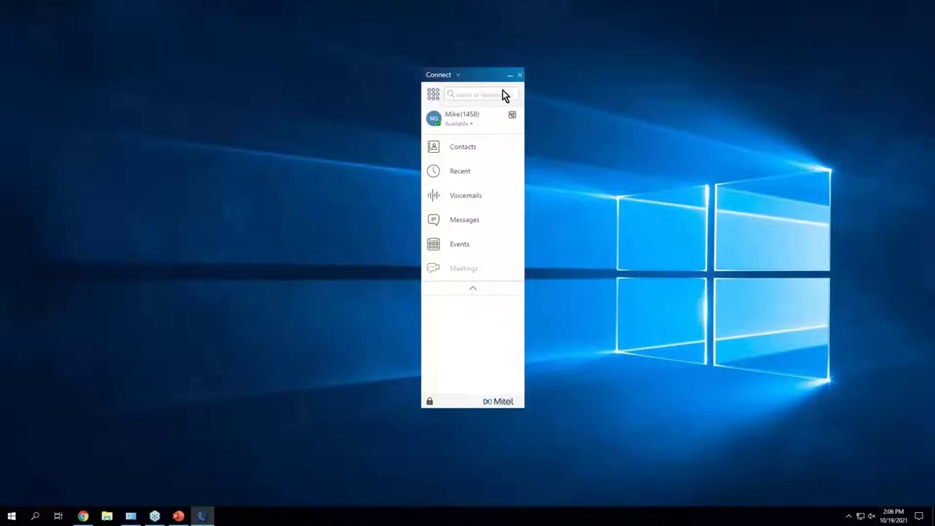
{"action": "left_click", "coordinate": [434, 95]}
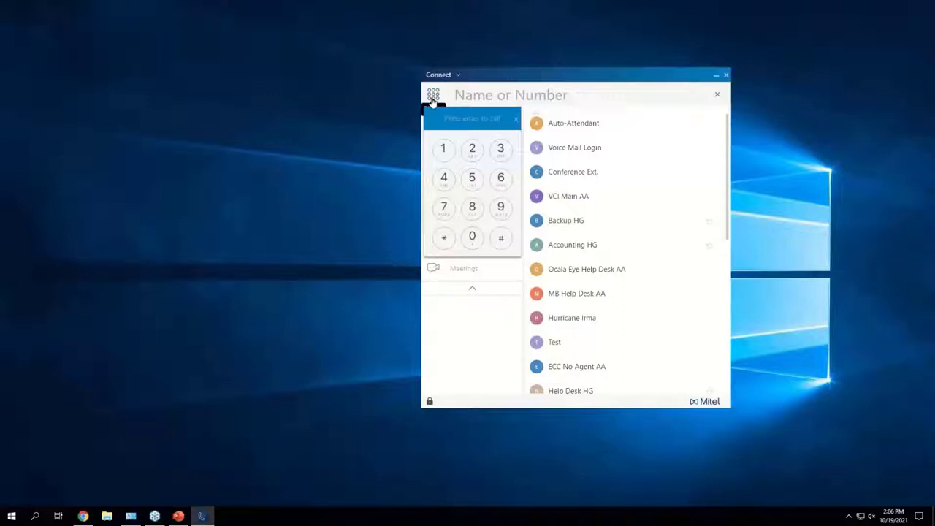
{"action": "left_click", "coordinate": [719, 95]}
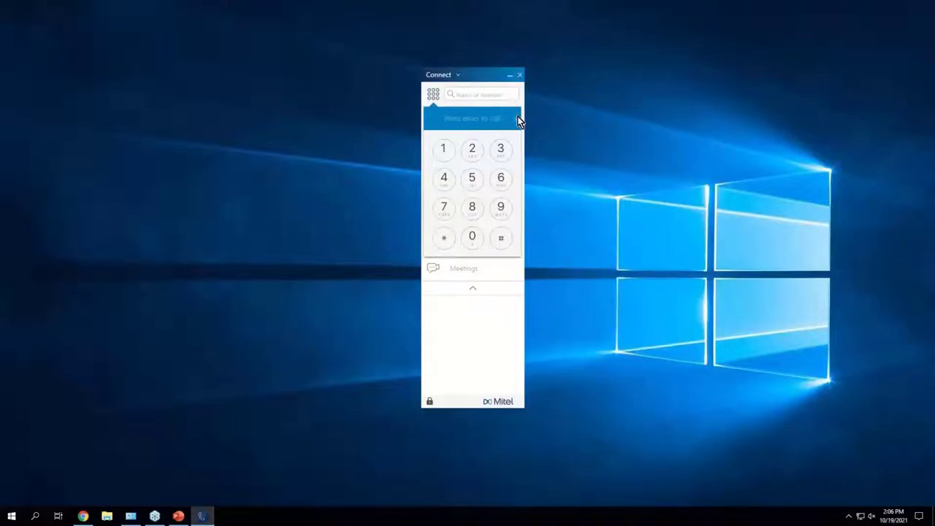
{"action": "left_click", "coordinate": [458, 97]}
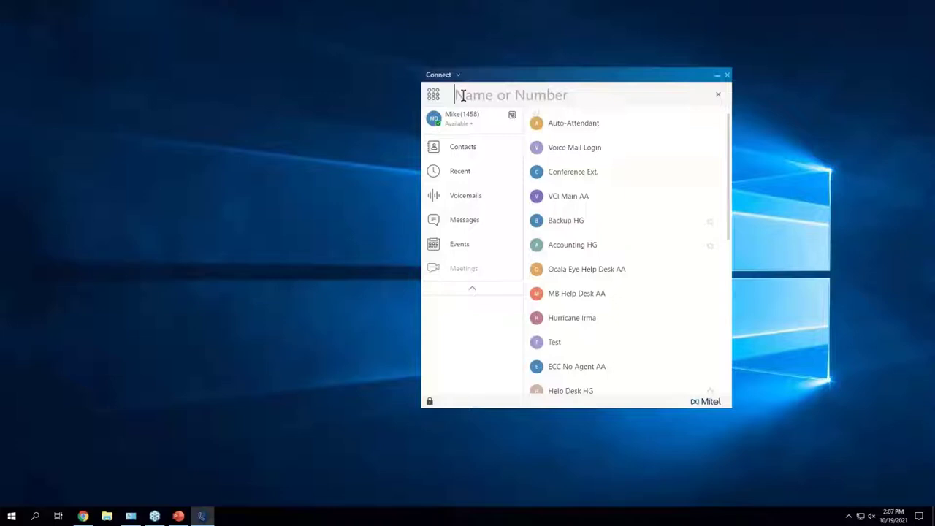
Step: Type the first letters of the colleague's name into the Name or Number search
{"action": "type", "text": "b"}
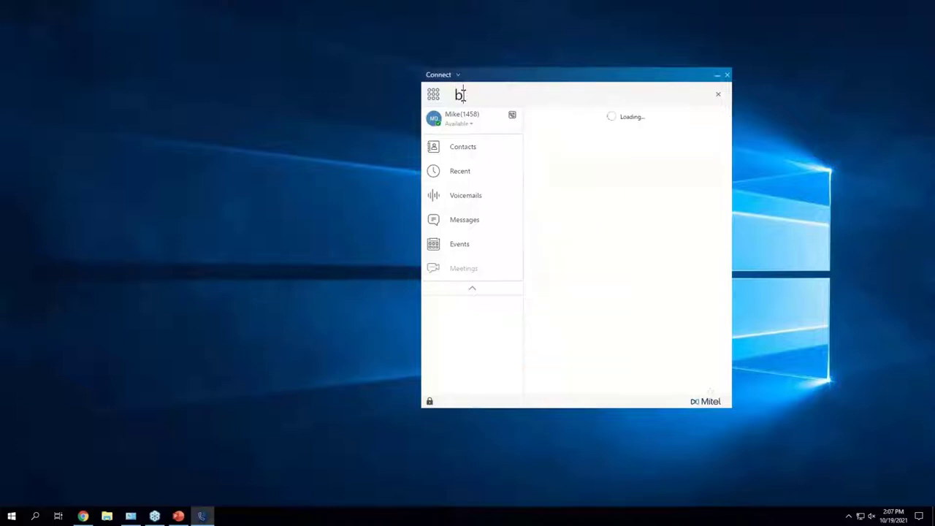
{"action": "type", "text": "rit"}
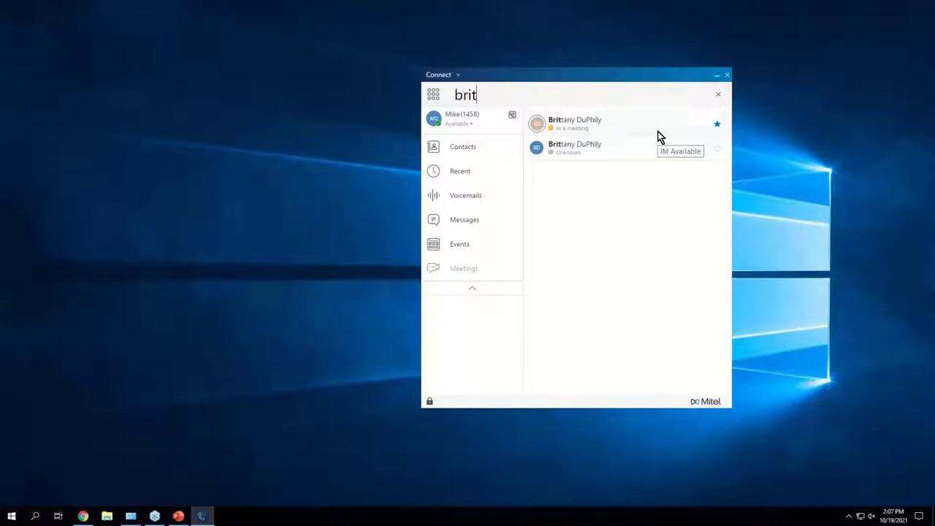
Step: Check the starred colleague's Messages, Calls and Voicemails with the window moved left, then close their details
{"action": "left_click", "coordinate": [598, 129]}
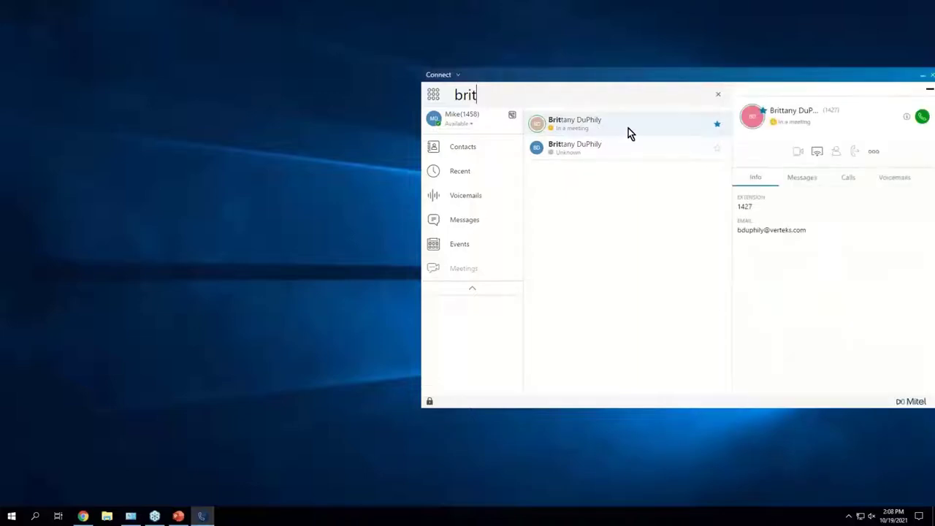
{"action": "left_click_drag", "start_coordinate": [651, 82], "coordinate": [408, 85]}
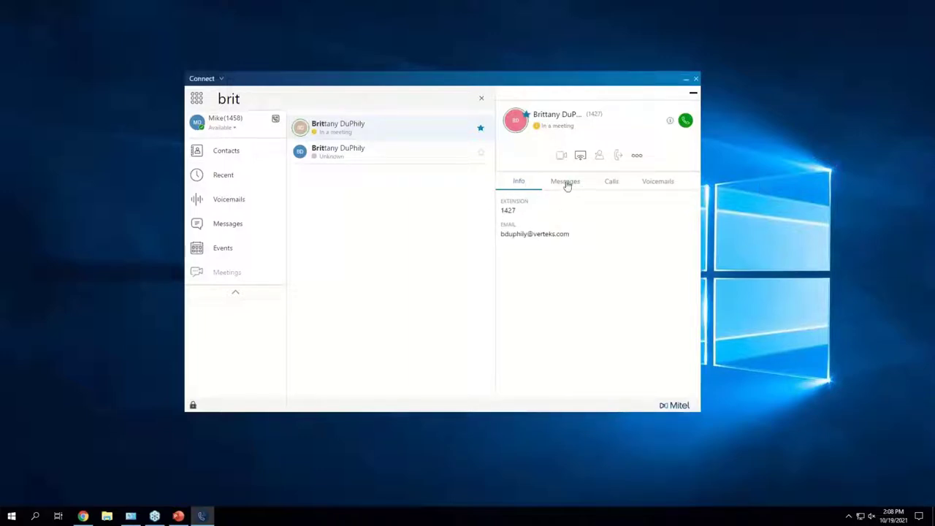
{"action": "left_click", "coordinate": [567, 184]}
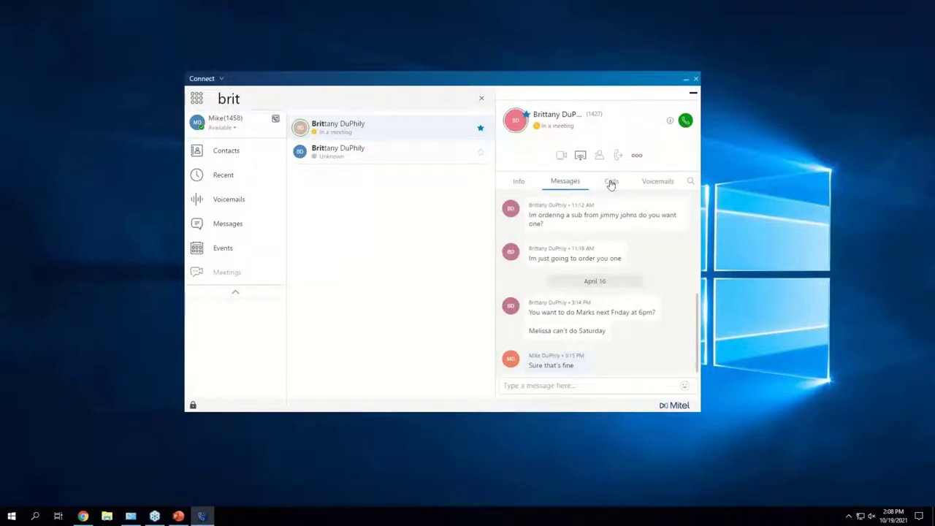
{"action": "left_click", "coordinate": [610, 183]}
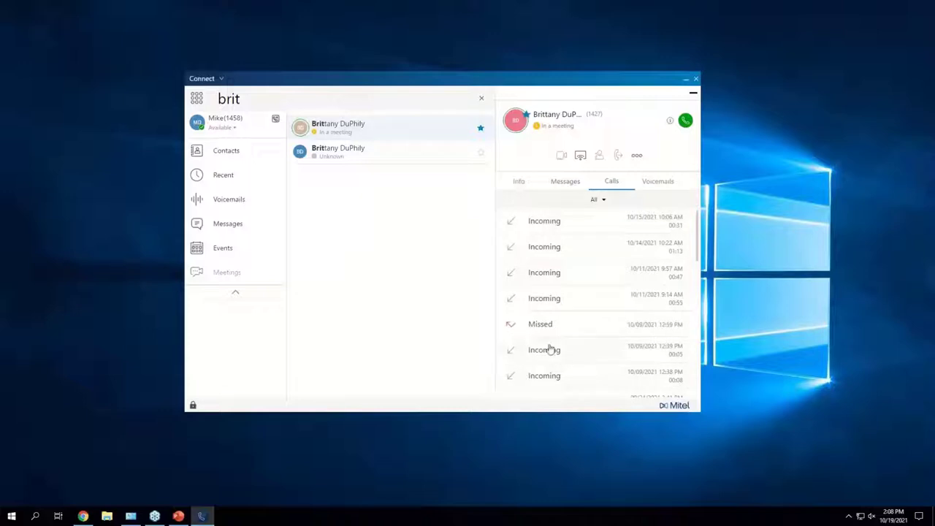
{"action": "left_click", "coordinate": [657, 180]}
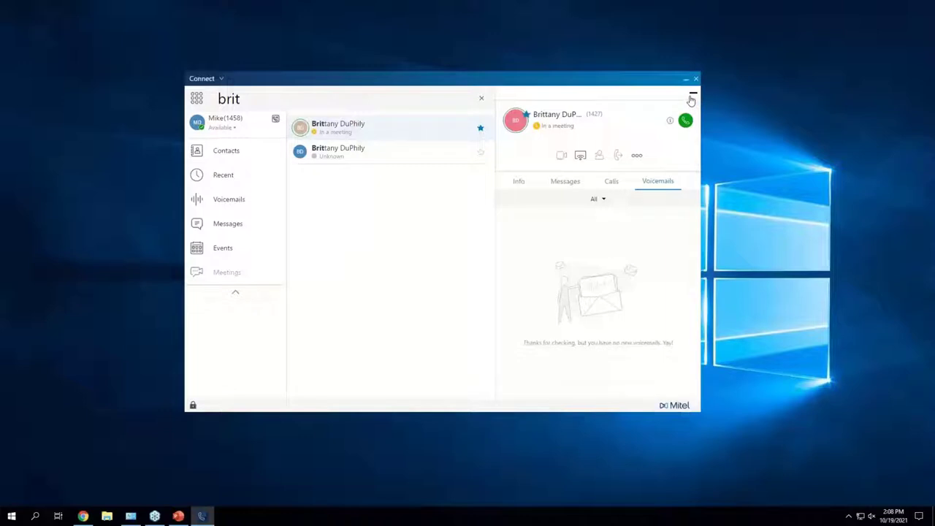
{"action": "left_click", "coordinate": [693, 98]}
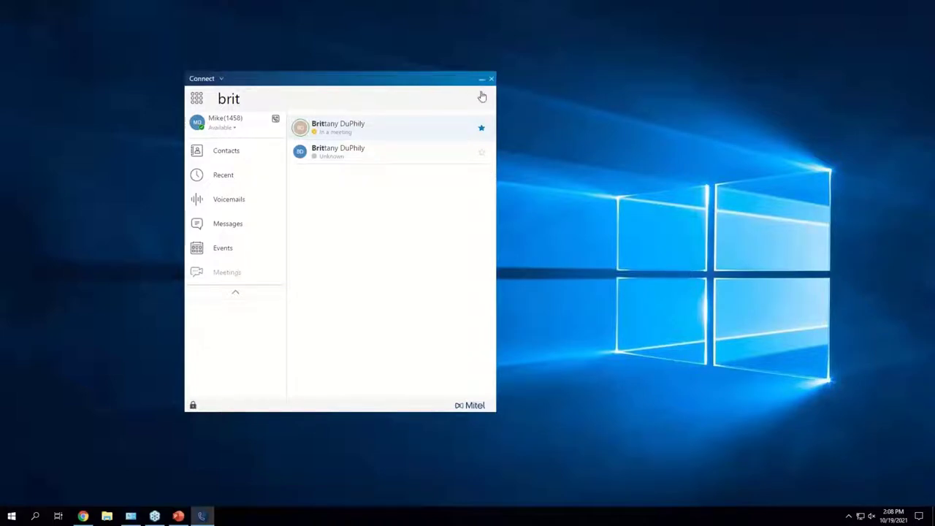
Step: Clear the colleague search and drag the compact window back toward the desktop centre
{"action": "left_click", "coordinate": [482, 100]}
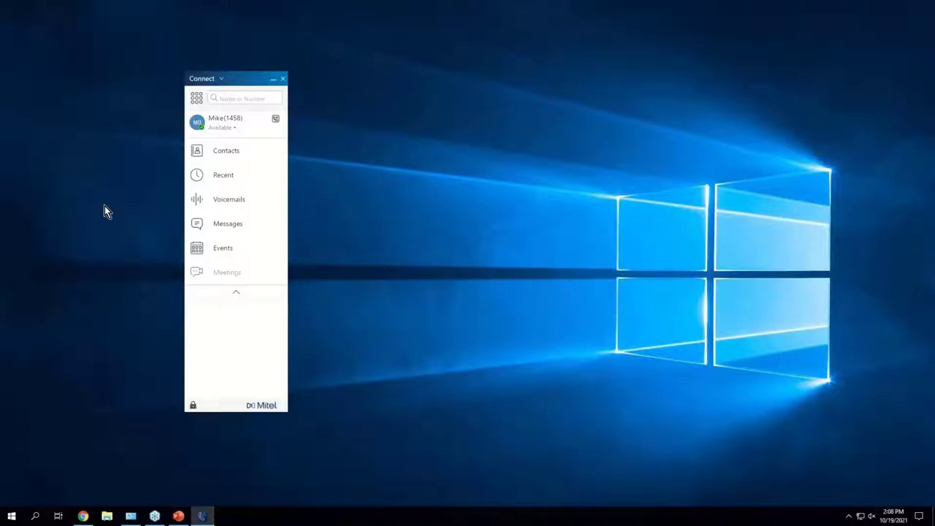
{"action": "left_click_drag", "start_coordinate": [265, 86], "coordinate": [409, 82]}
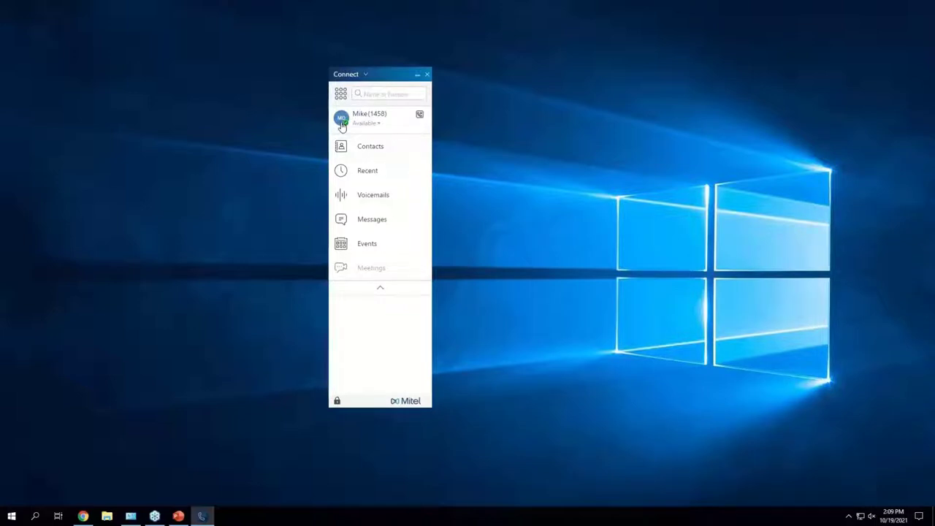
Step: View your own profile and cancel the LinkedIn prompt from Upload Picture, leaving the picture unchanged
{"action": "left_click", "coordinate": [380, 120]}
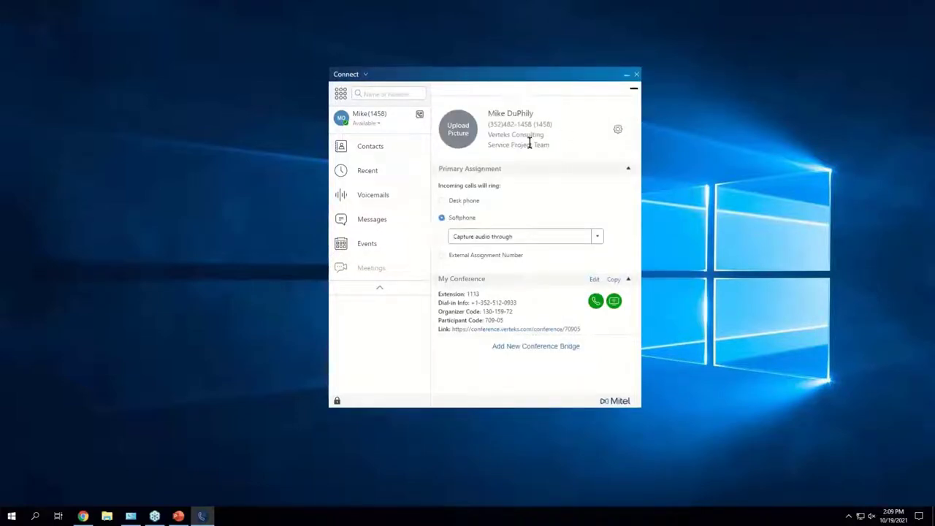
{"action": "left_click", "coordinate": [451, 130]}
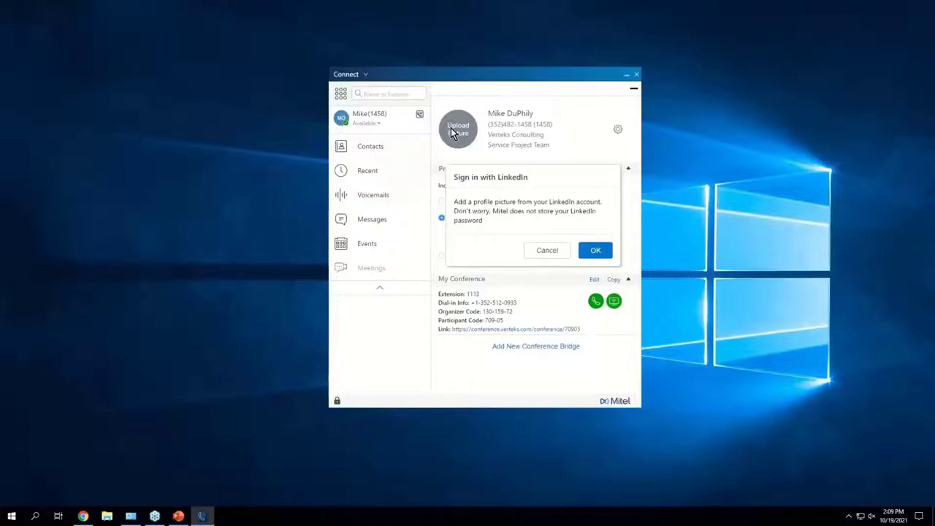
{"action": "left_click", "coordinate": [548, 254]}
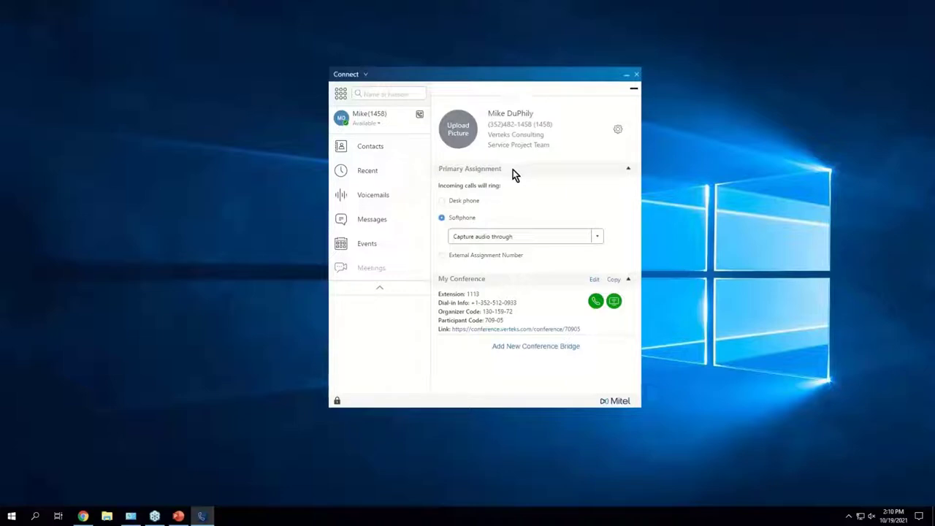
Step: Set Primary Assignment to Desk phone so incoming calls ring the desk phone
{"action": "left_click", "coordinate": [471, 200]}
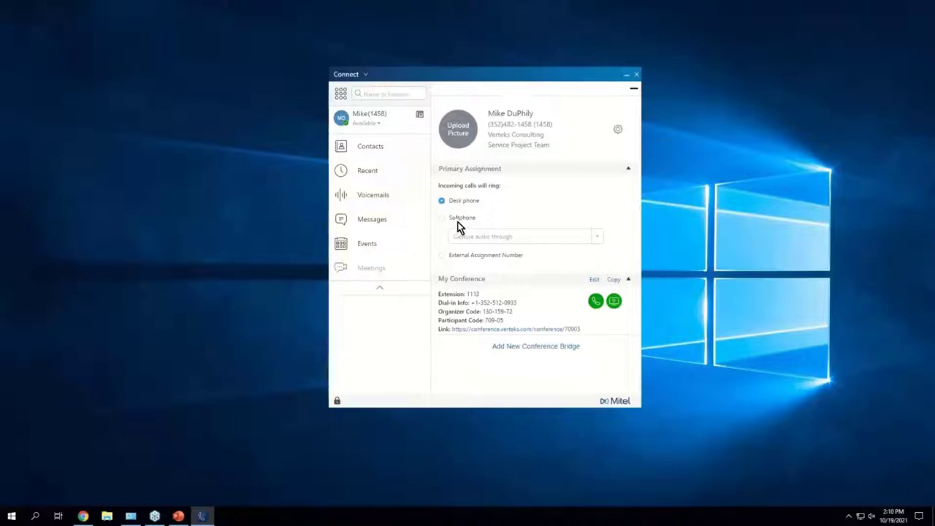
Step: Select Softphone as the Primary Assignment for incoming calls
{"action": "left_click", "coordinate": [462, 218]}
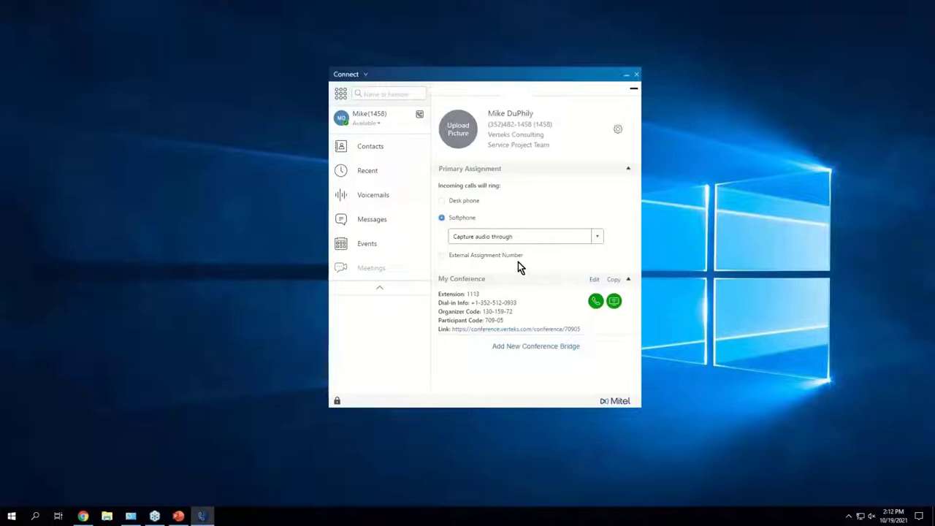
Step: Add an external number labelled 'Cell' with the cell phone number, set to connect automatically
{"action": "left_click", "coordinate": [466, 258]}
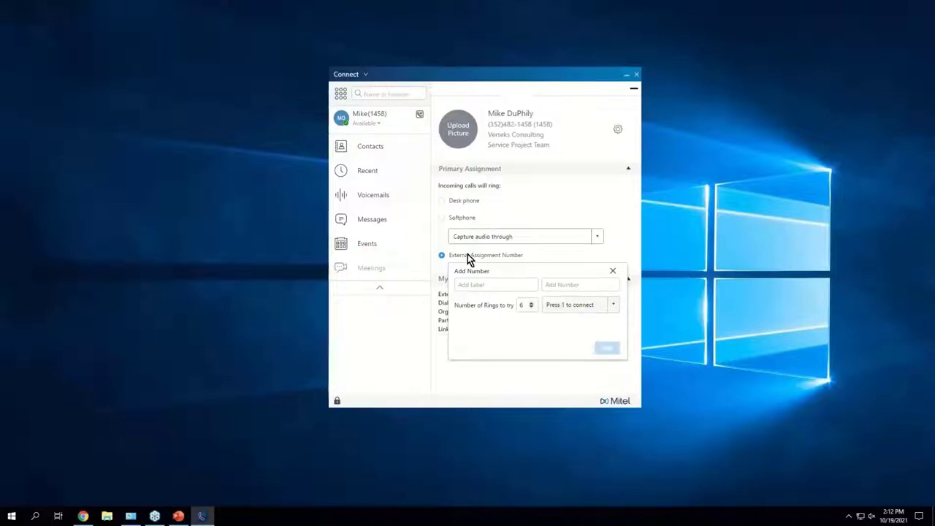
{"action": "left_click", "coordinate": [476, 285]}
{"action": "type", "text": "Cell"}
{"action": "left_click", "coordinate": [582, 285]}
{"action": "type", "text": "3525551234"}
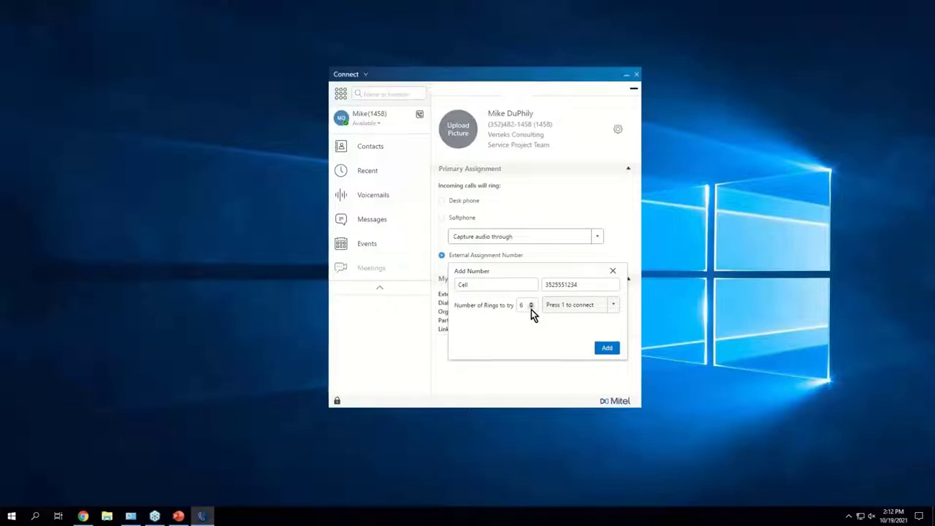
{"action": "left_click", "coordinate": [557, 306]}
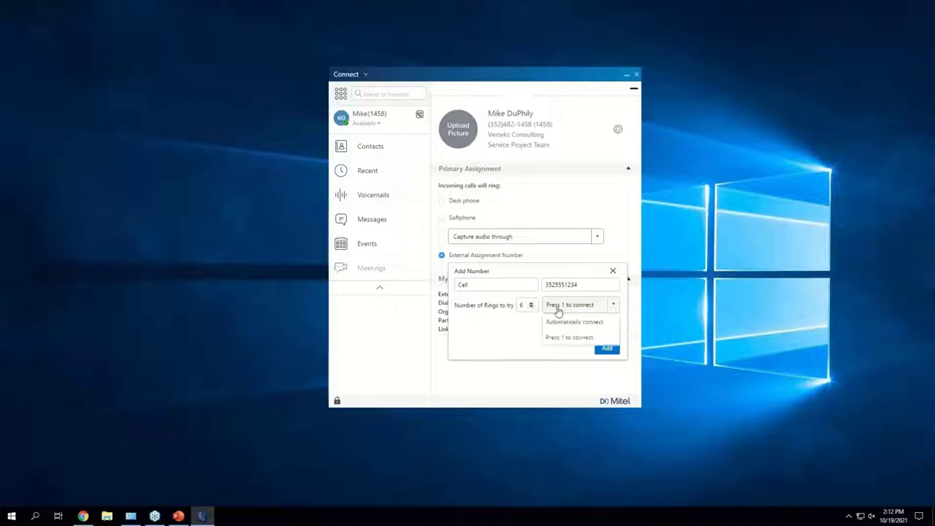
{"action": "left_click", "coordinate": [609, 325]}
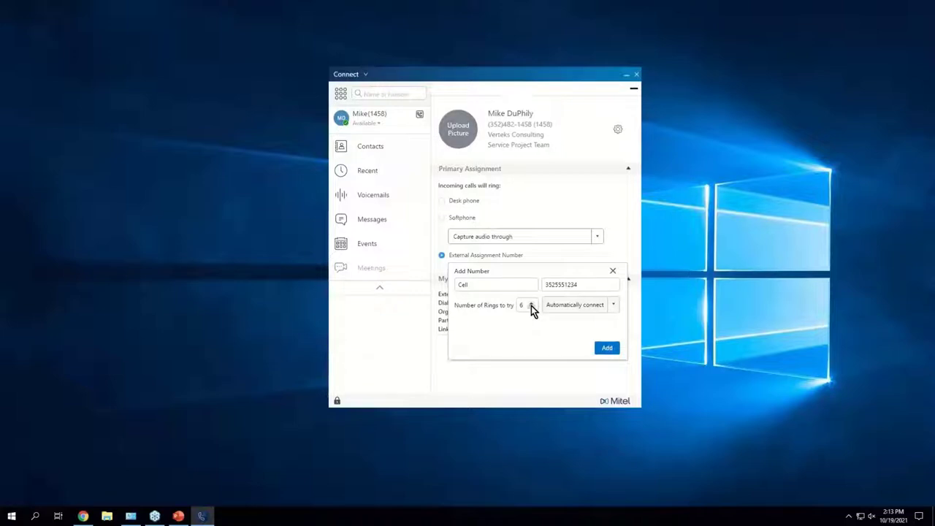
Step: Set the Cell number to try 5 rings, require Press 1 to connect, and add it
{"action": "left_click", "coordinate": [531, 304]}
{"action": "left_click", "coordinate": [532, 307]}
{"action": "left_click", "coordinate": [532, 306]}
{"action": "left_click", "coordinate": [532, 307]}
{"action": "left_click", "coordinate": [533, 304]}
{"action": "left_click", "coordinate": [570, 306]}
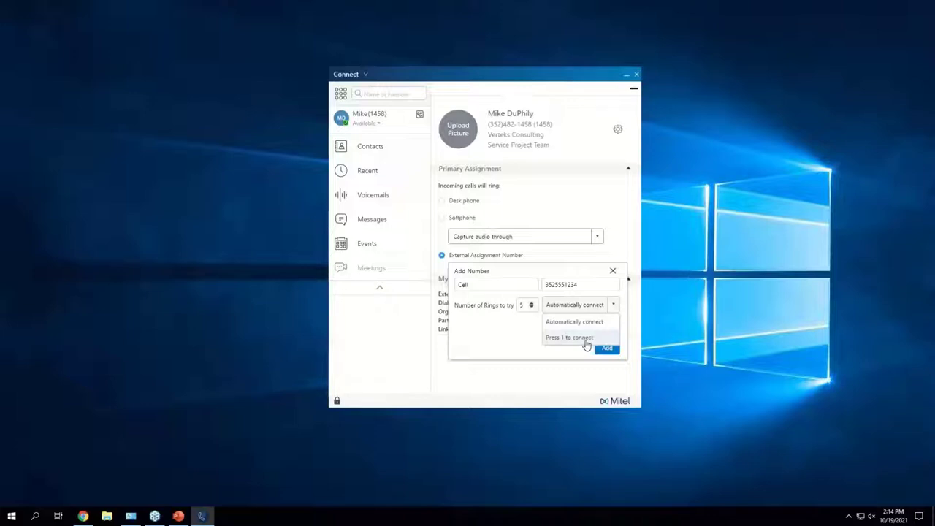
{"action": "left_click", "coordinate": [601, 325]}
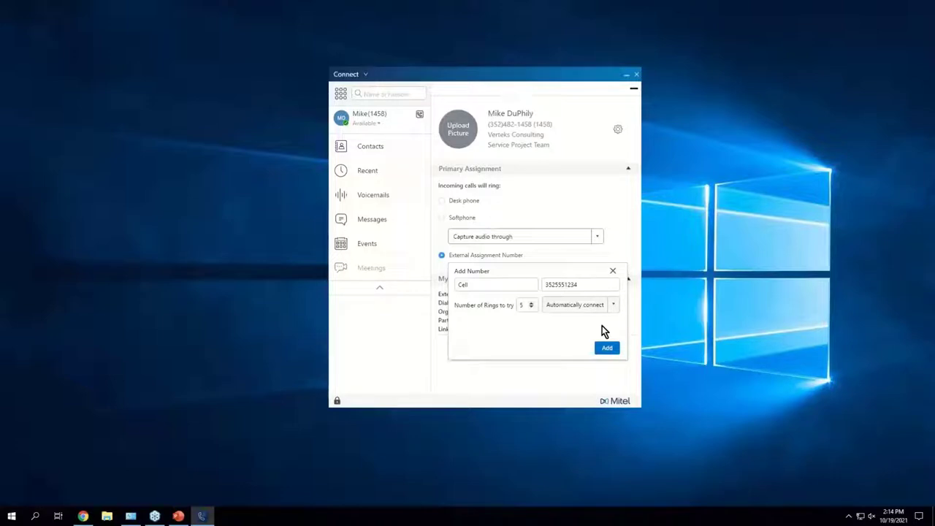
{"action": "left_click", "coordinate": [557, 311]}
{"action": "left_click", "coordinate": [564, 337]}
{"action": "left_click", "coordinate": [610, 348]}
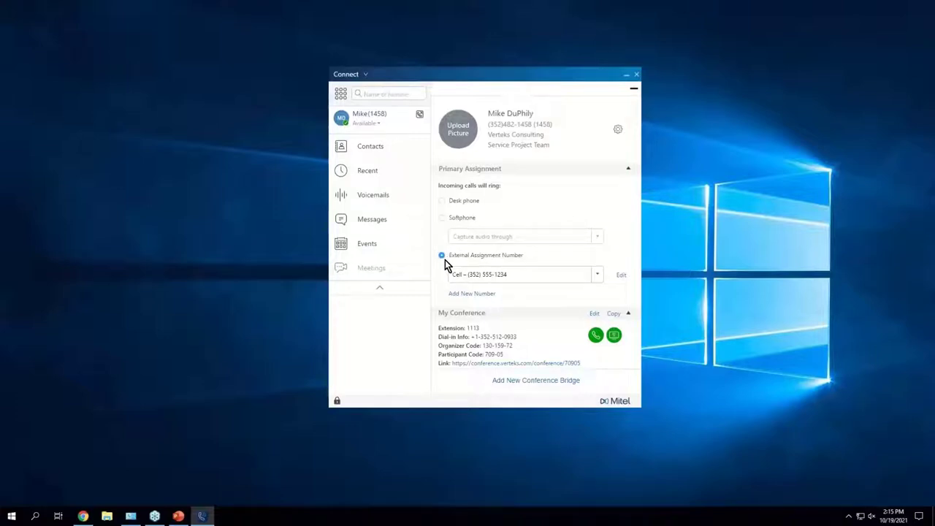
Step: Switch the Primary Assignment back to the Desk phone
{"action": "left_click", "coordinate": [473, 206]}
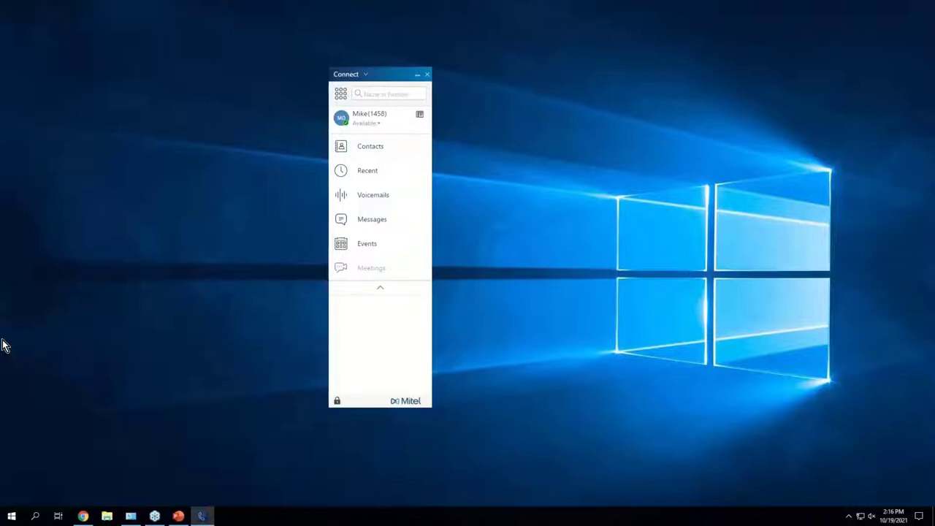
Step: Open the presence status menu from the Available label under your name
{"action": "left_click", "coordinate": [367, 124]}
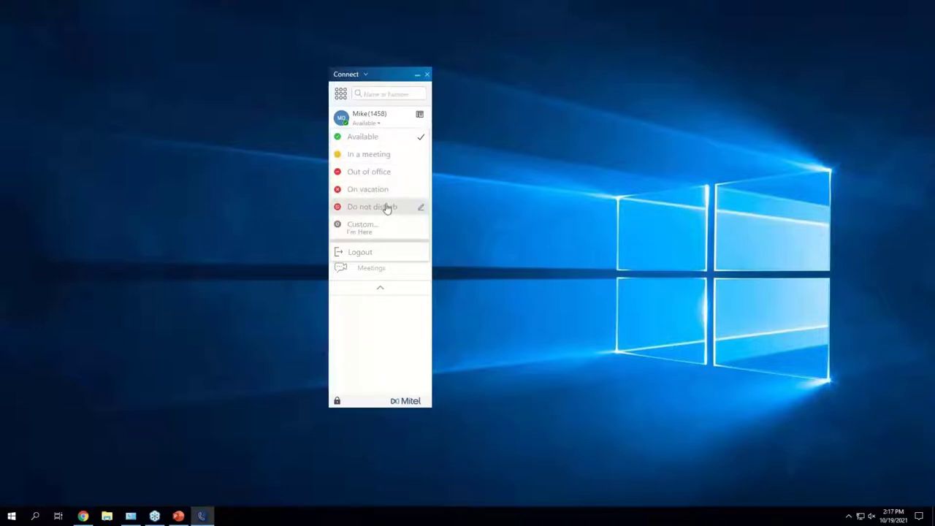
{"action": "left_click", "coordinate": [344, 223]}
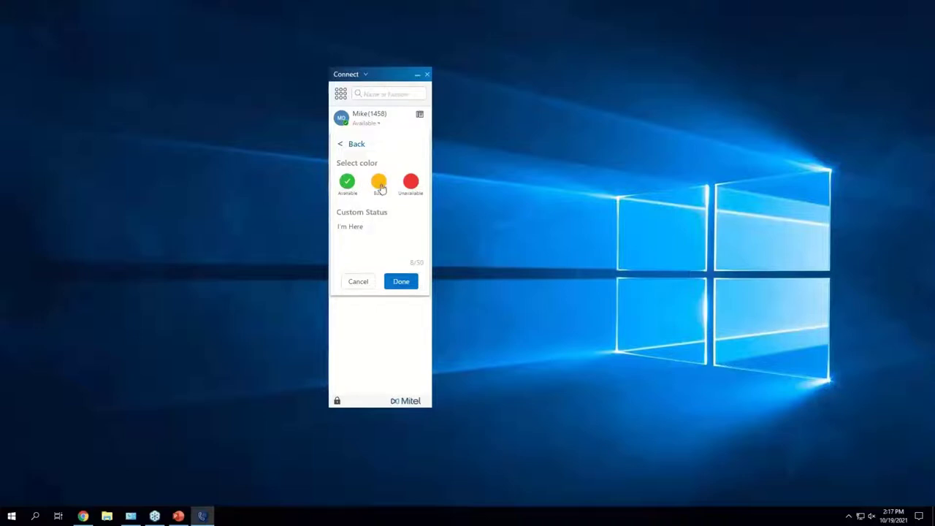
{"action": "left_click", "coordinate": [343, 145]}
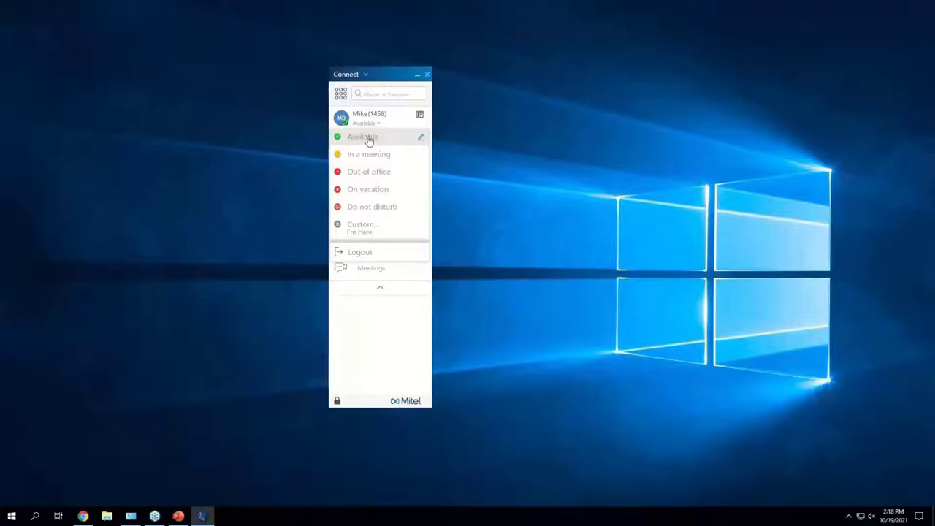
Step: Add the note 'Available til 5' to the Available status
{"action": "left_click", "coordinate": [422, 140]}
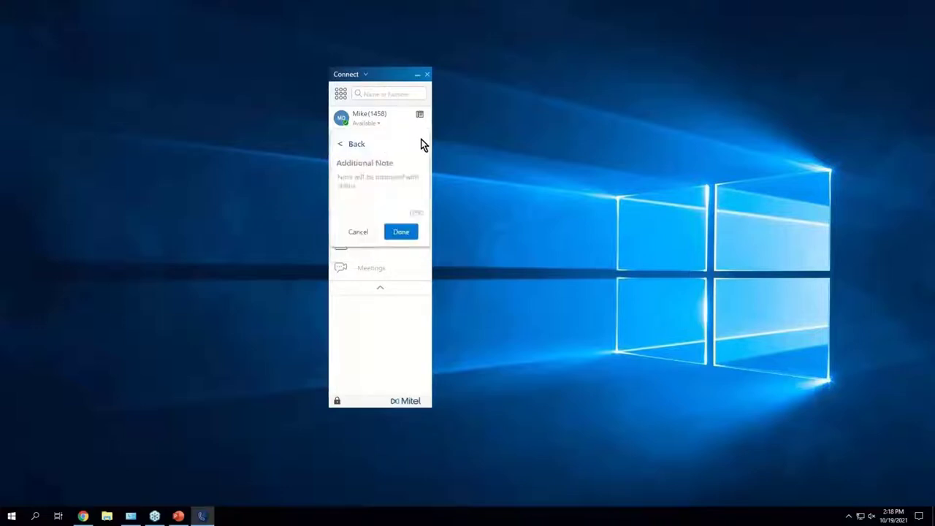
{"action": "left_click", "coordinate": [361, 191]}
{"action": "type", "text": "Available i"}
{"action": "type", "text": "il 5"}
{"action": "left_click", "coordinate": [400, 234]}
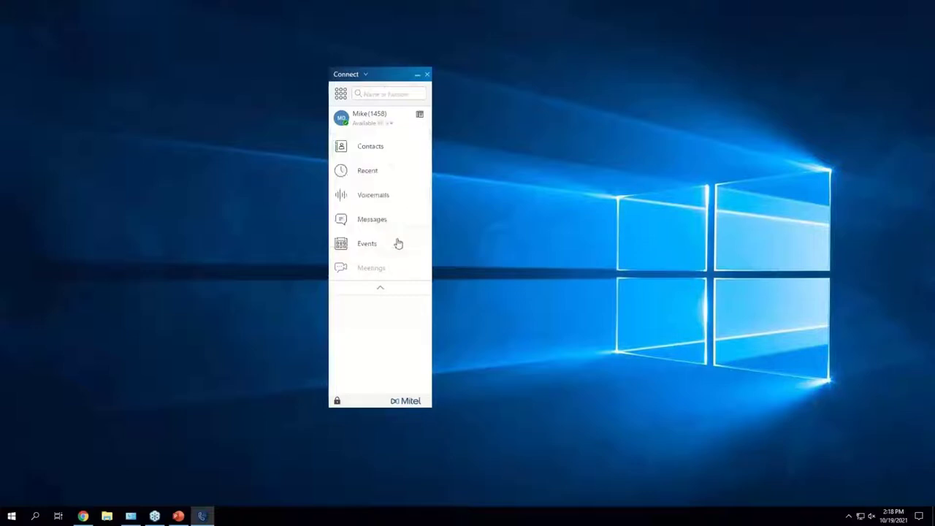
Step: Reapply Available with its new note and reopen the status list
{"action": "left_click", "coordinate": [358, 129]}
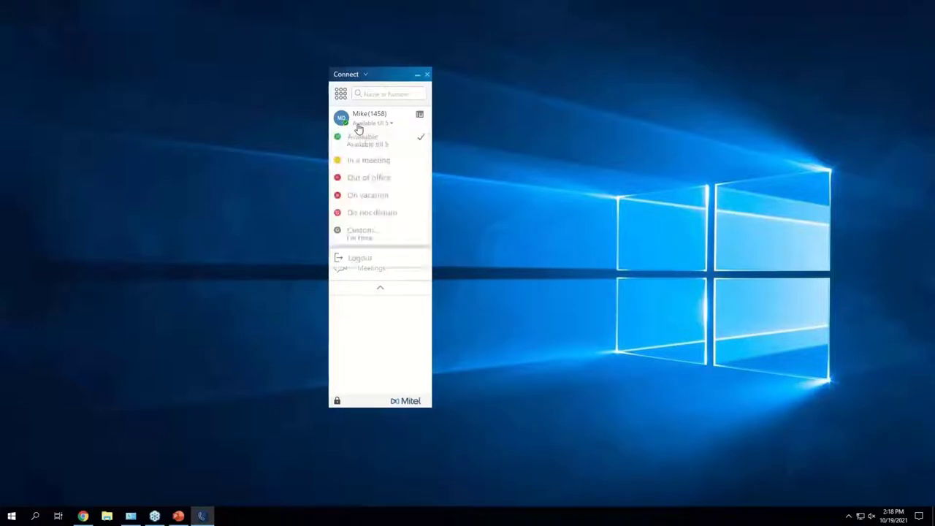
{"action": "left_click", "coordinate": [389, 133]}
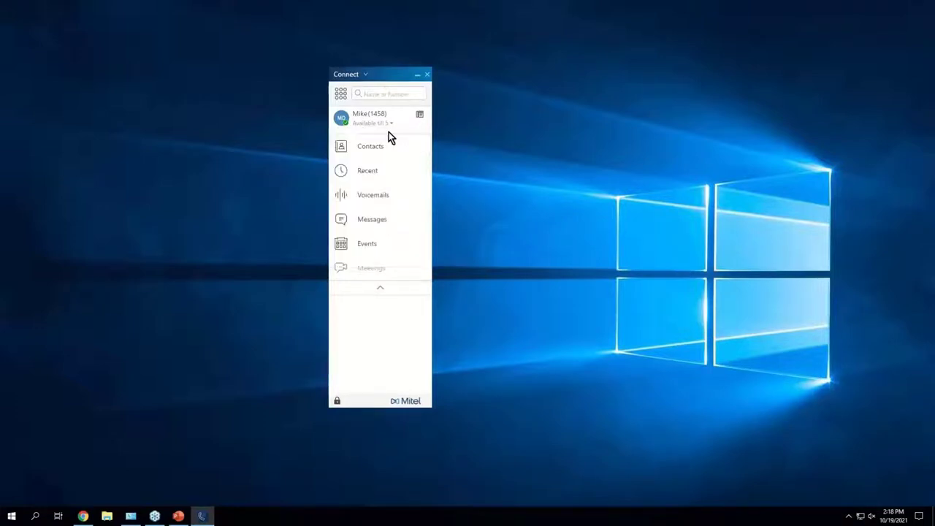
{"action": "left_click", "coordinate": [391, 125]}
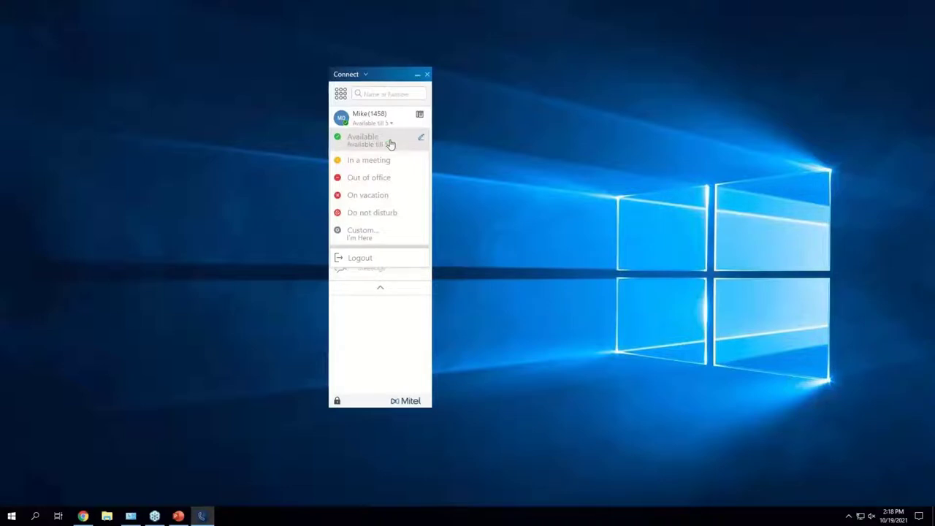
Step: Open Settings > Call Routing and view the routing rules for the Available status
{"action": "left_click", "coordinate": [367, 74]}
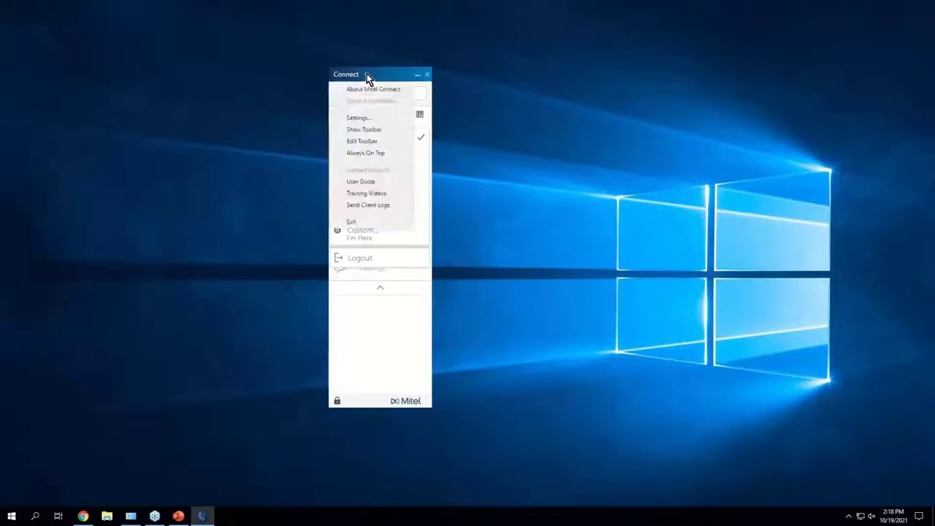
{"action": "left_click", "coordinate": [366, 120]}
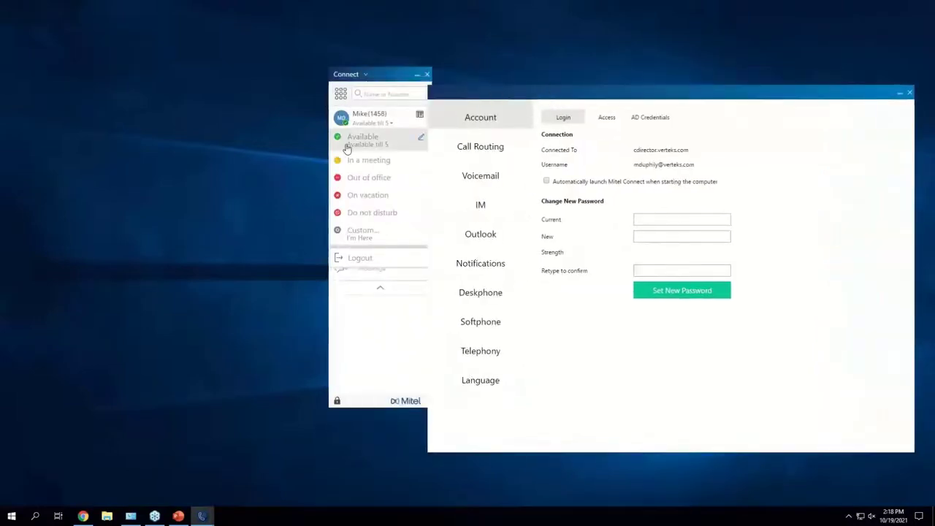
{"action": "left_click", "coordinate": [499, 152]}
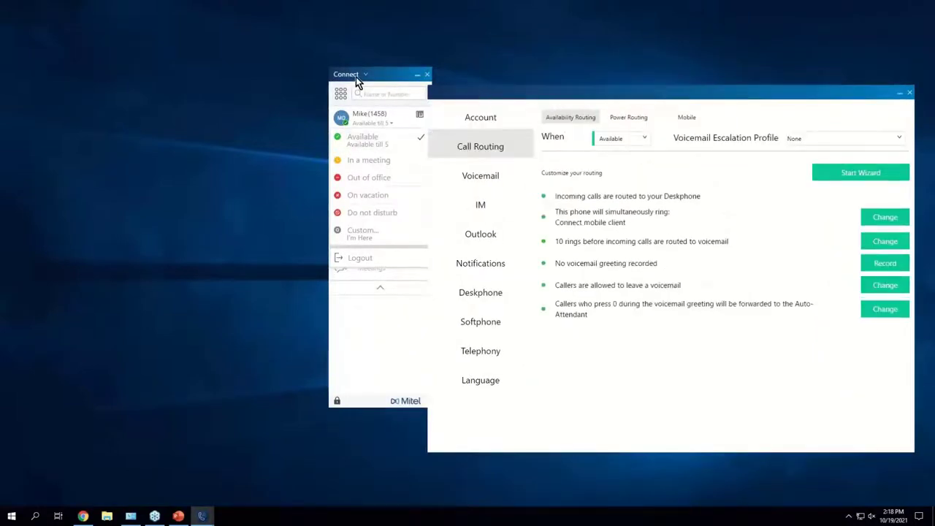
{"action": "left_click_drag", "start_coordinate": [545, 91], "coordinate": [381, 73]}
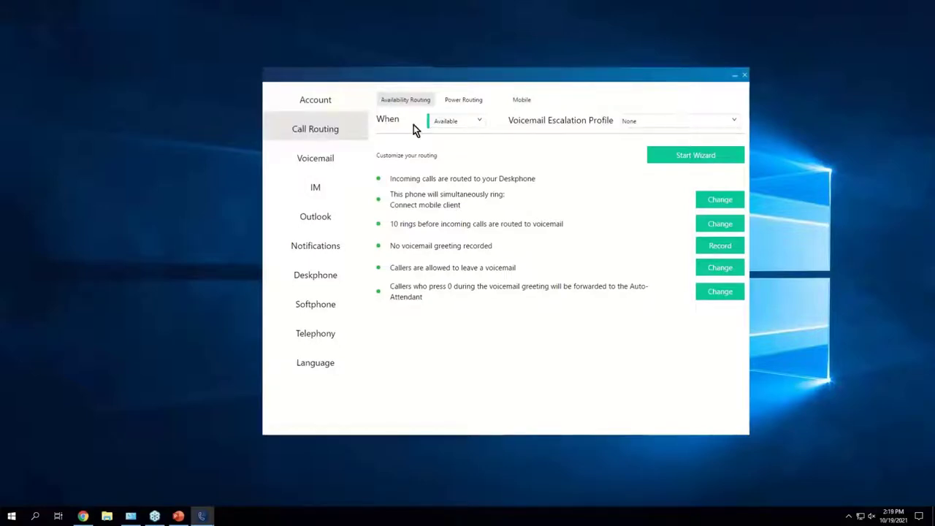
{"action": "left_click", "coordinate": [460, 128]}
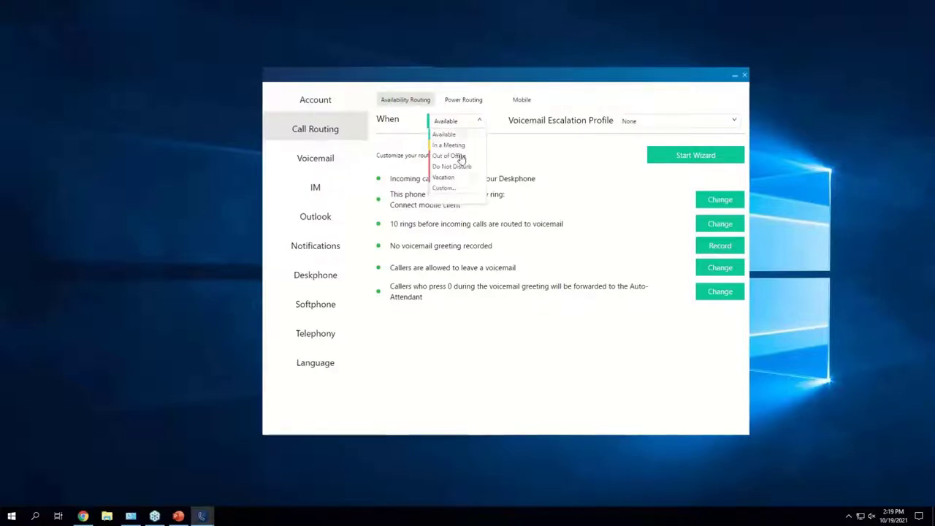
{"action": "left_click", "coordinate": [463, 137]}
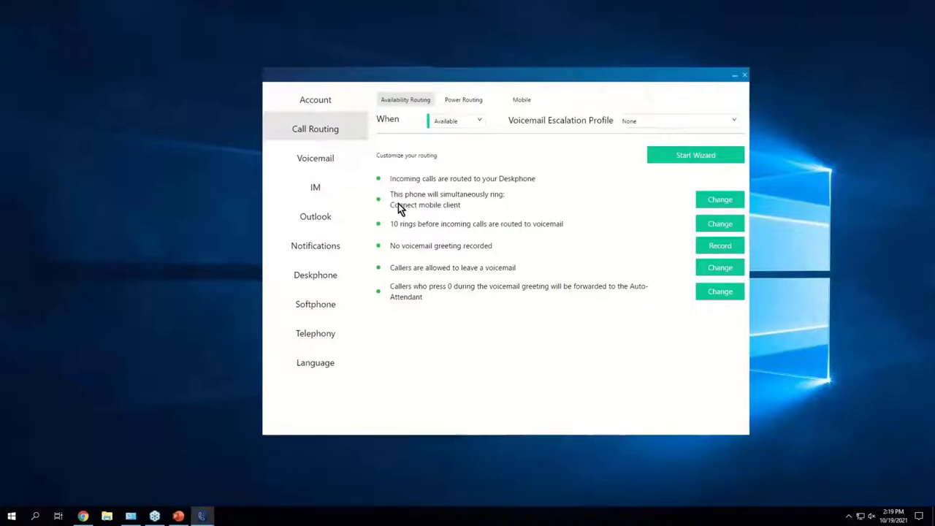
{"action": "left_click", "coordinate": [720, 199]}
{"action": "left_click", "coordinate": [707, 204]}
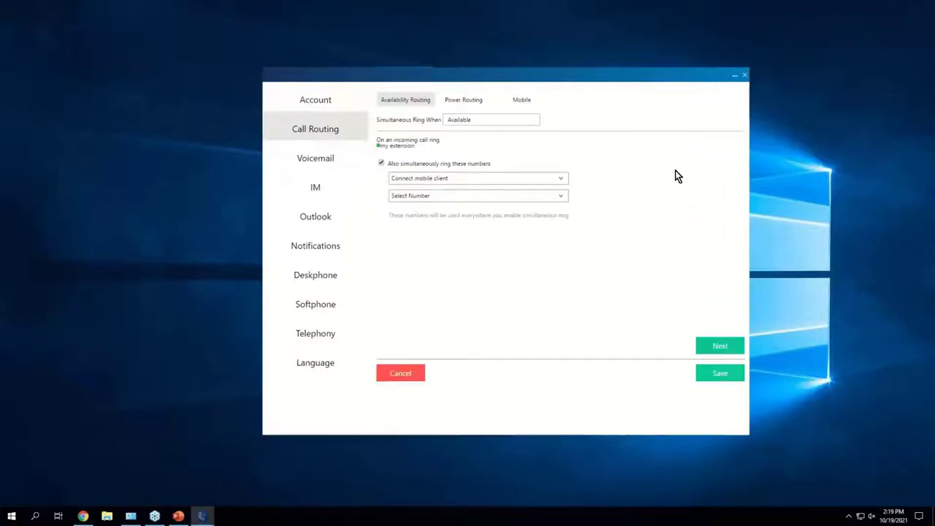
{"action": "left_click", "coordinate": [381, 164]}
{"action": "left_click", "coordinate": [556, 179]}
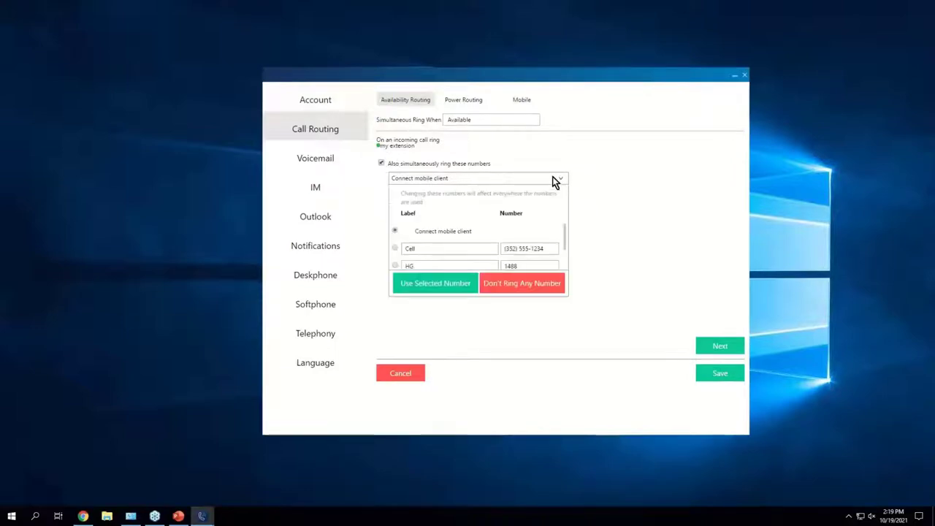
{"action": "scroll", "coordinate": [481, 242], "scroll_direction": "down", "scroll_amount": 1}
{"action": "scroll", "coordinate": [482, 244], "scroll_direction": "up", "scroll_amount": 1}
{"action": "left_click", "coordinate": [443, 285]}
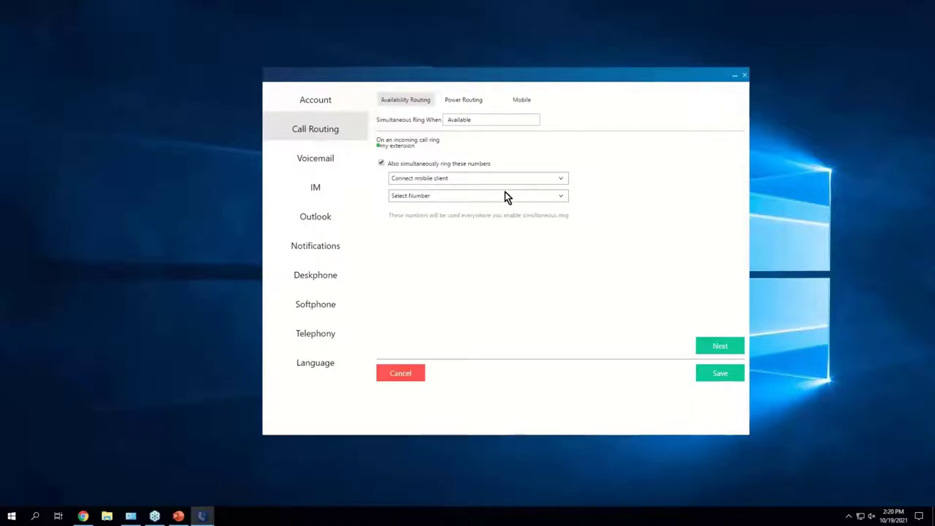
{"action": "left_click", "coordinate": [399, 375]}
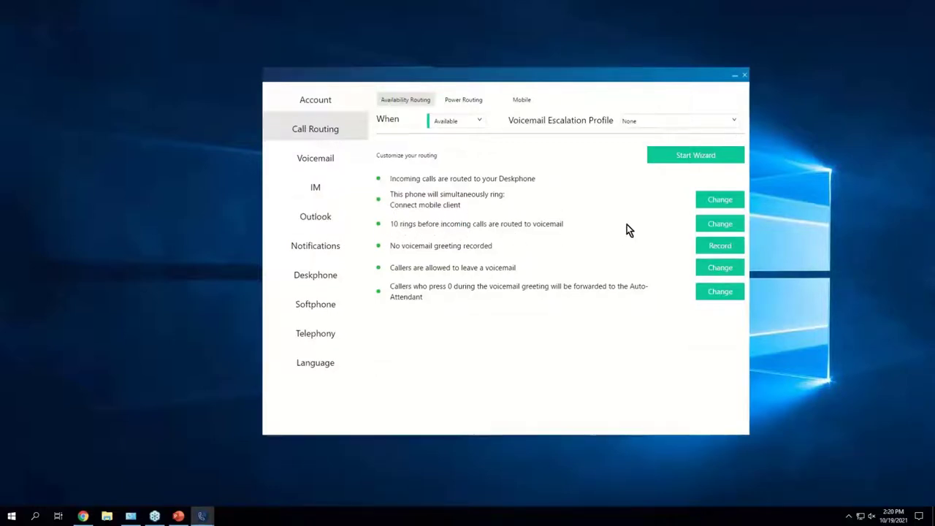
{"action": "left_click", "coordinate": [725, 226]}
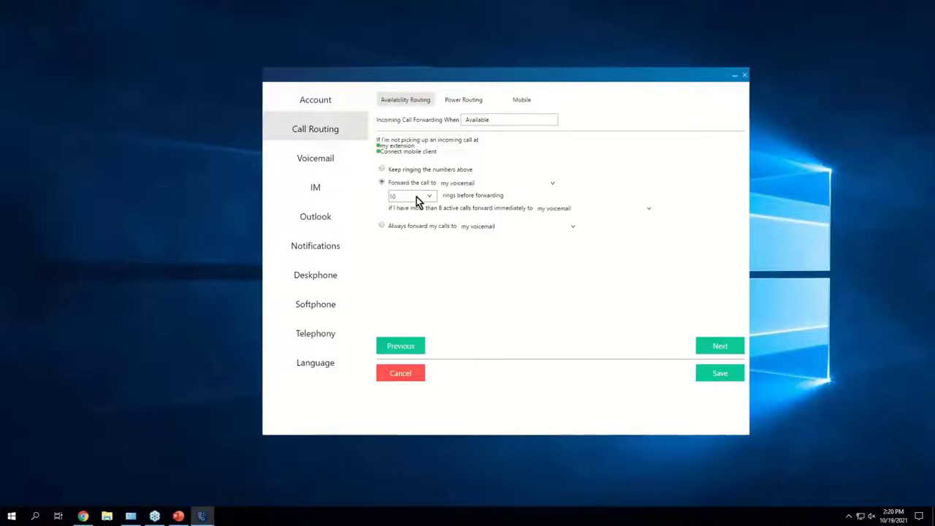
{"action": "left_click", "coordinate": [552, 184]}
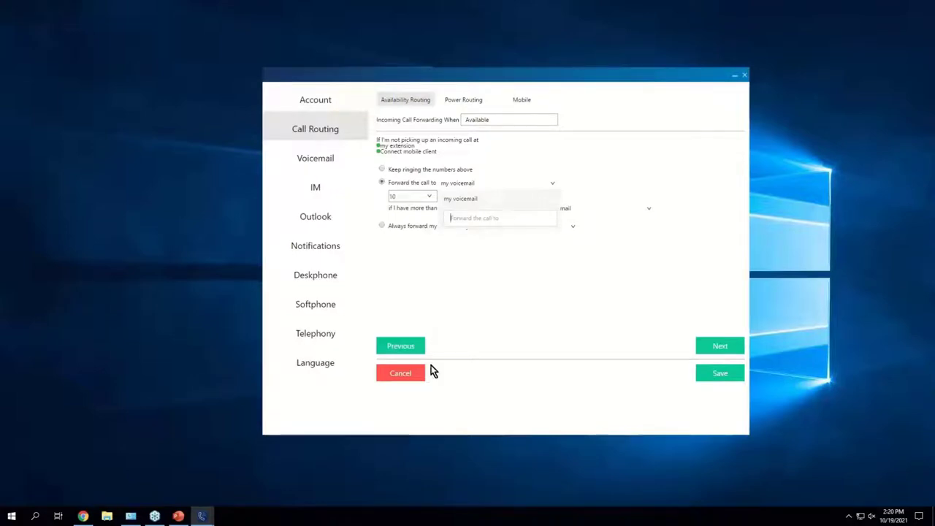
{"action": "left_click", "coordinate": [410, 374]}
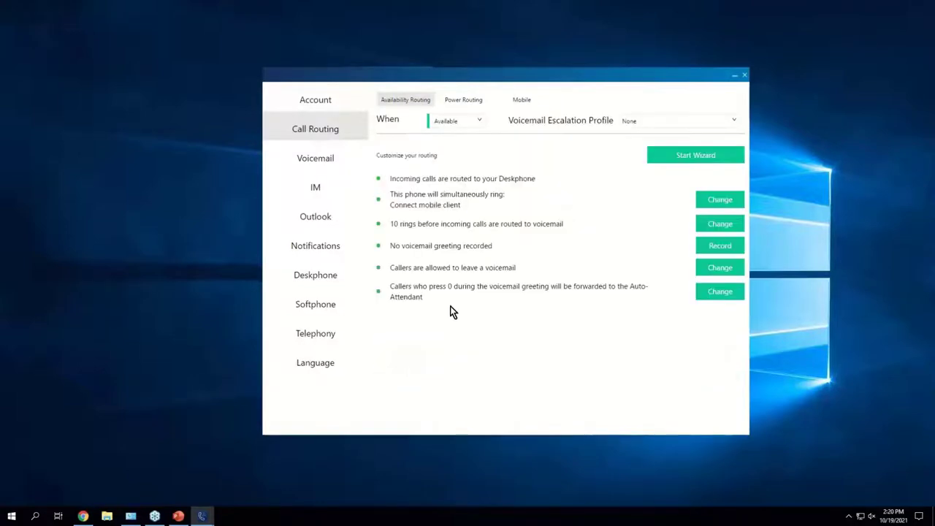
Step: Edit Vacation routing to forward unanswered calls to a colleague found by name search
{"action": "left_click", "coordinate": [468, 126]}
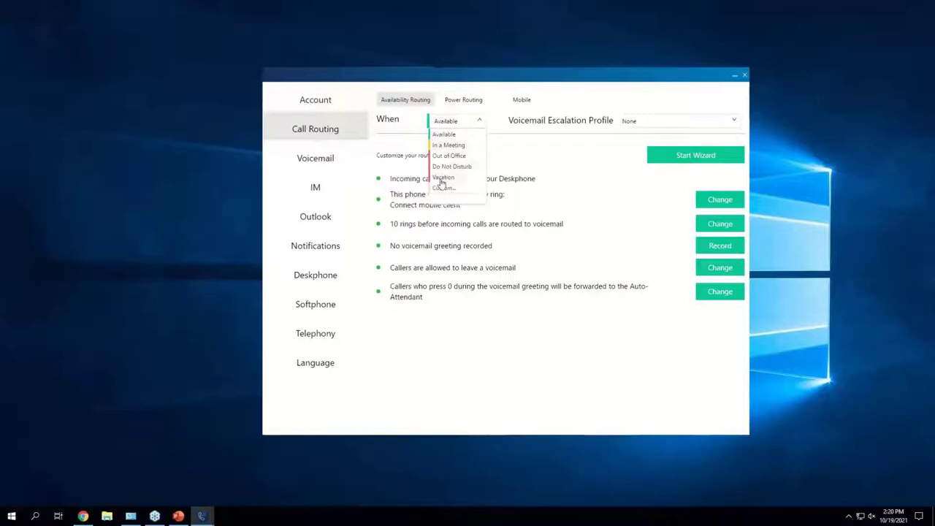
{"action": "left_click", "coordinate": [442, 179]}
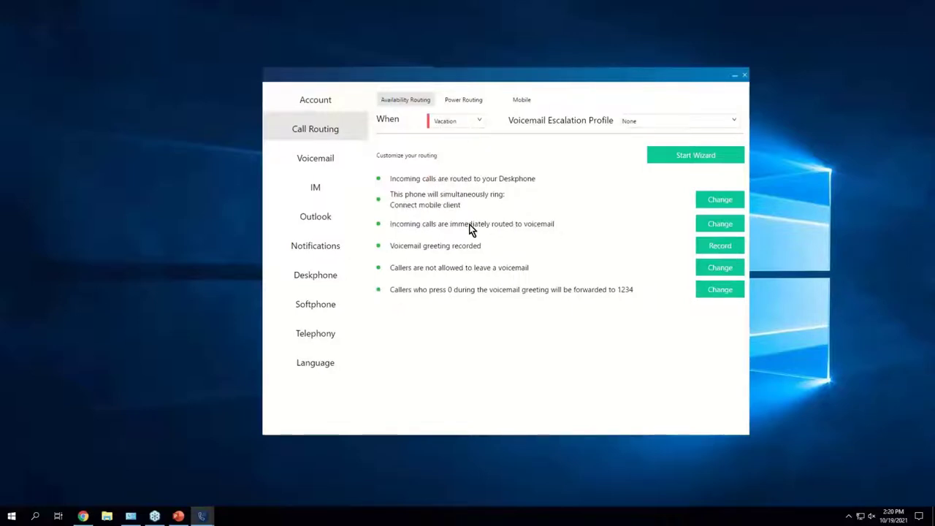
{"action": "left_click", "coordinate": [714, 228]}
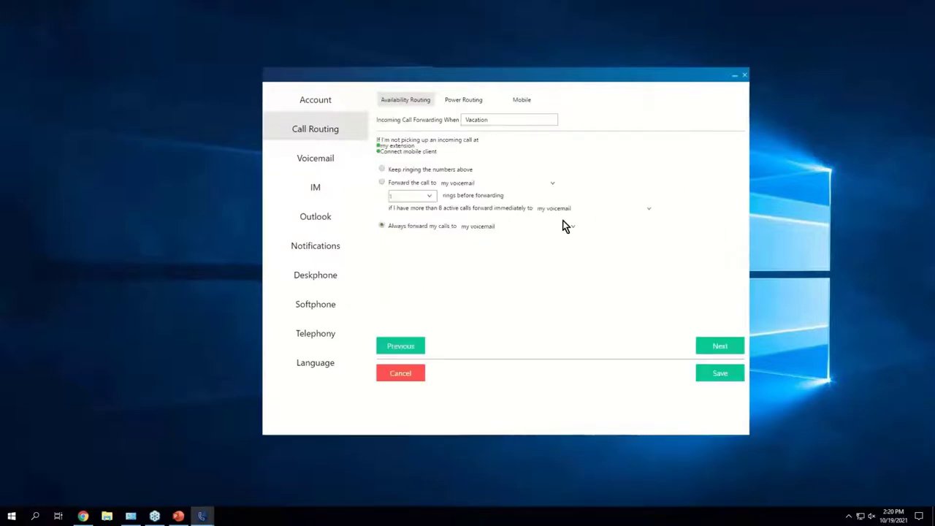
{"action": "left_click", "coordinate": [488, 186]}
{"action": "left_click", "coordinate": [382, 183]}
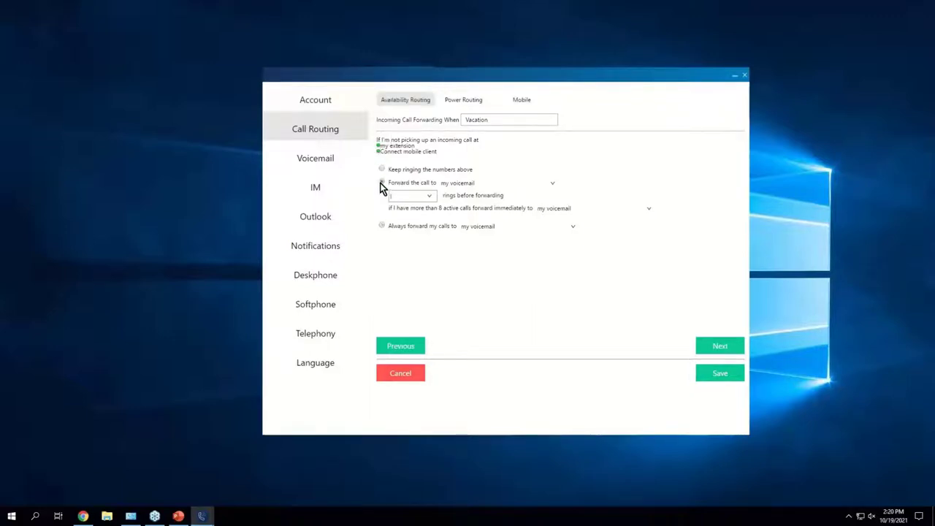
{"action": "left_click", "coordinate": [493, 182]}
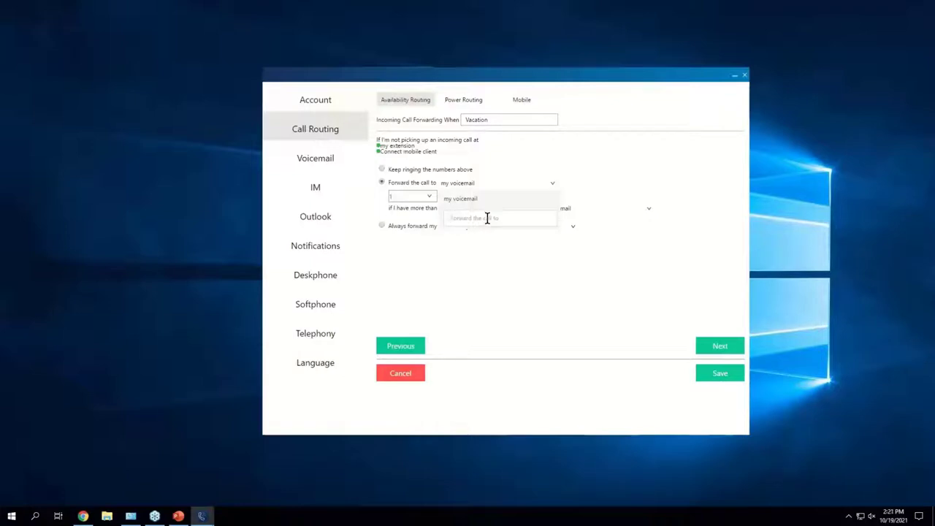
{"action": "type", "text": "brit"}
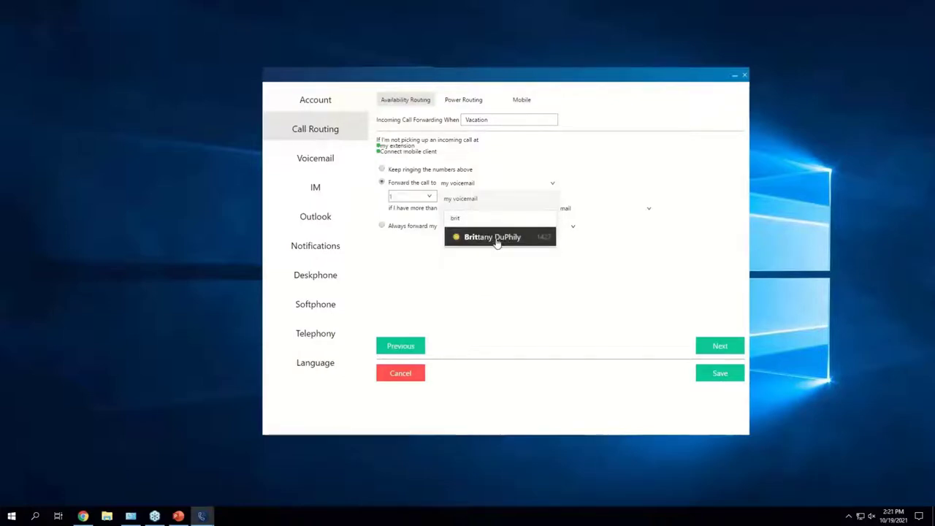
{"action": "left_click", "coordinate": [496, 240]}
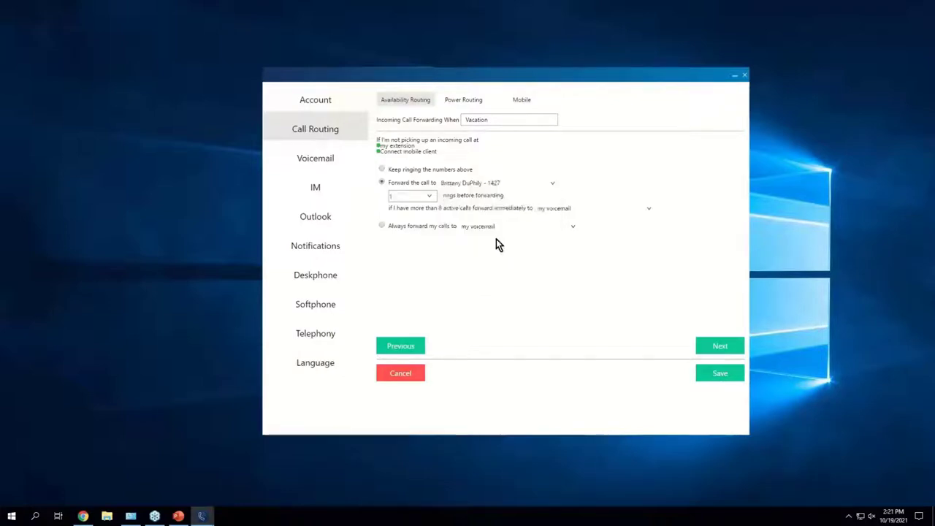
Step: Keep 1 ring, always forward calls to the same colleague, and save the Vacation routing
{"action": "left_click", "coordinate": [430, 197]}
{"action": "left_click", "coordinate": [421, 205]}
{"action": "left_click", "coordinate": [383, 228]}
{"action": "left_click", "coordinate": [546, 228]}
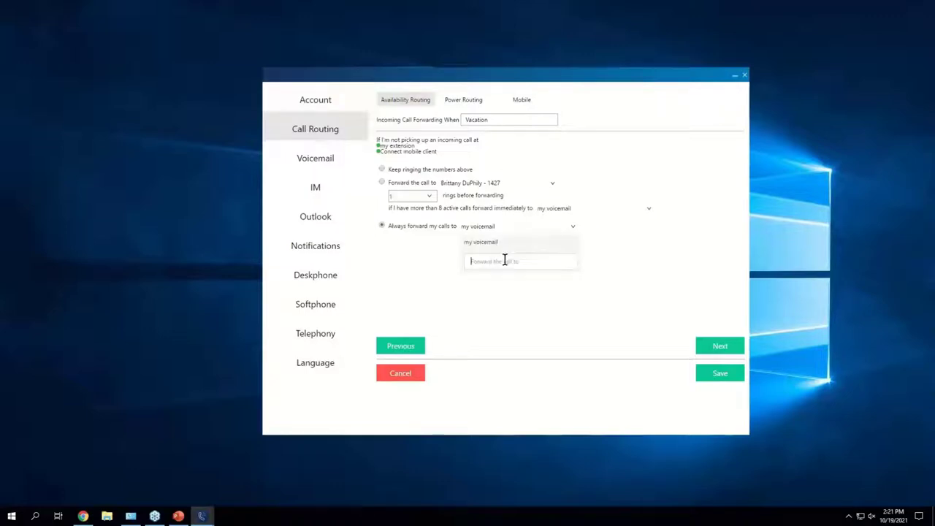
{"action": "type", "text": "brit"}
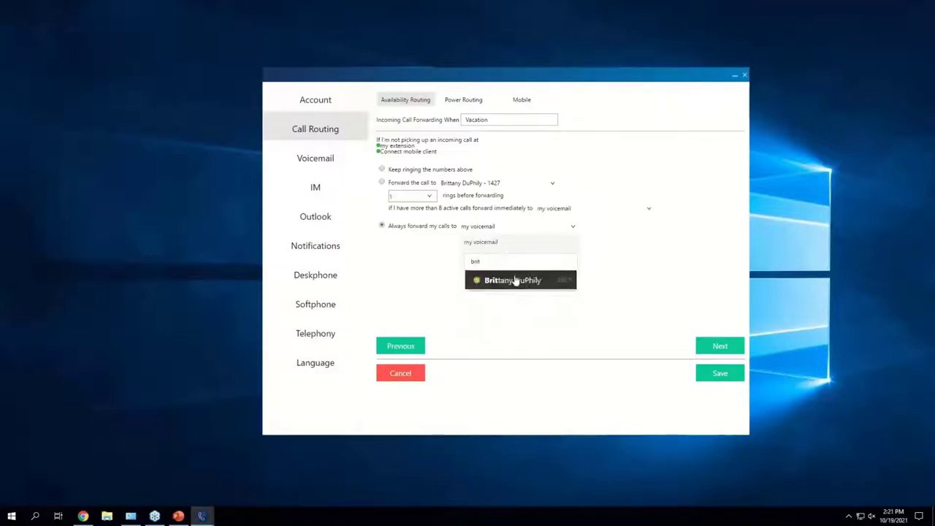
{"action": "left_click", "coordinate": [516, 281]}
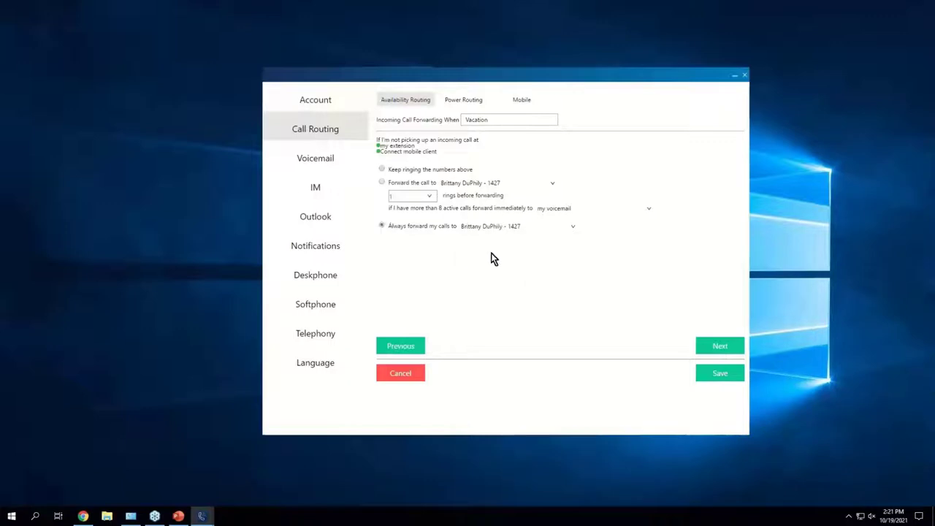
{"action": "left_click", "coordinate": [720, 373]}
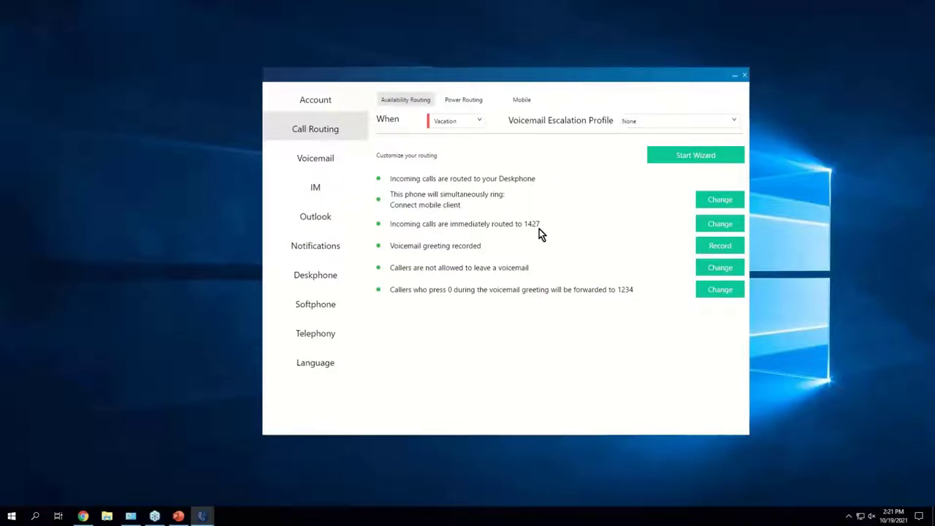
Step: Change Vacation's always-forward destination to voicemail and save the routing
{"action": "left_click", "coordinate": [703, 224]}
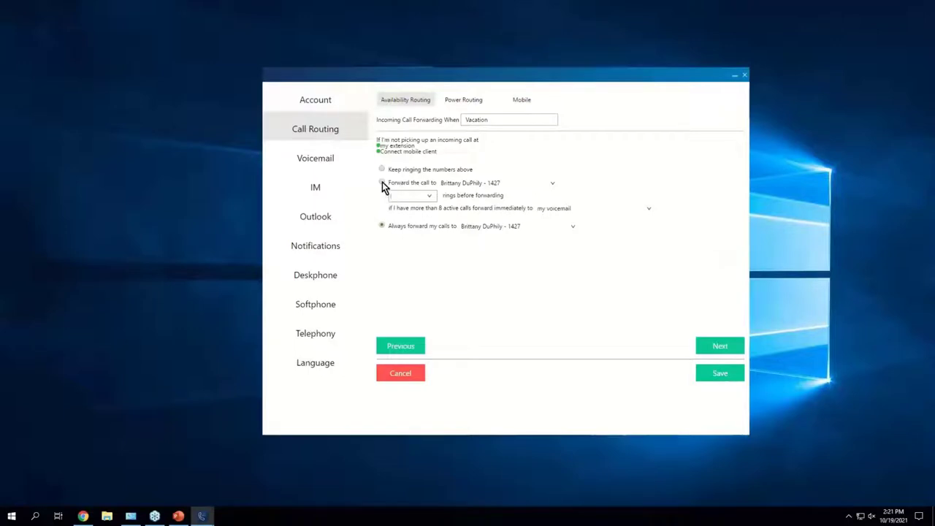
{"action": "left_click", "coordinate": [576, 227]}
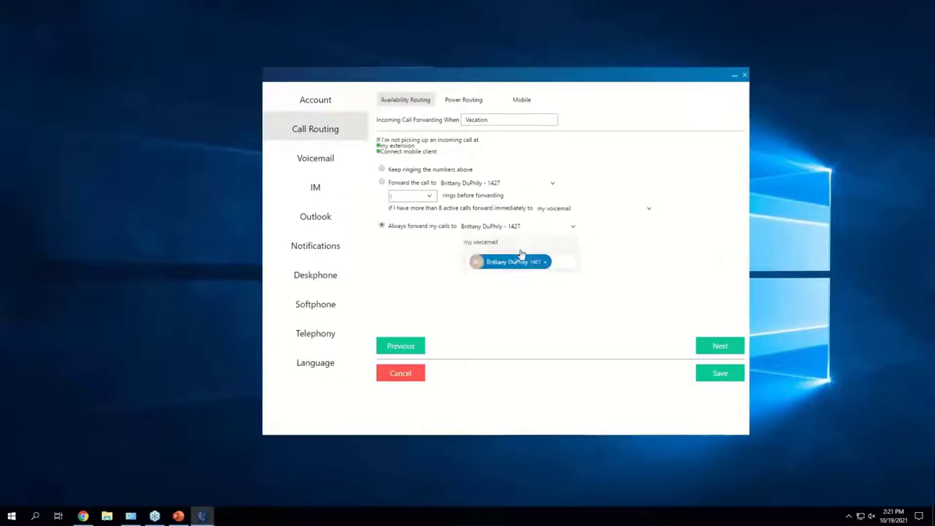
{"action": "left_click", "coordinate": [480, 246]}
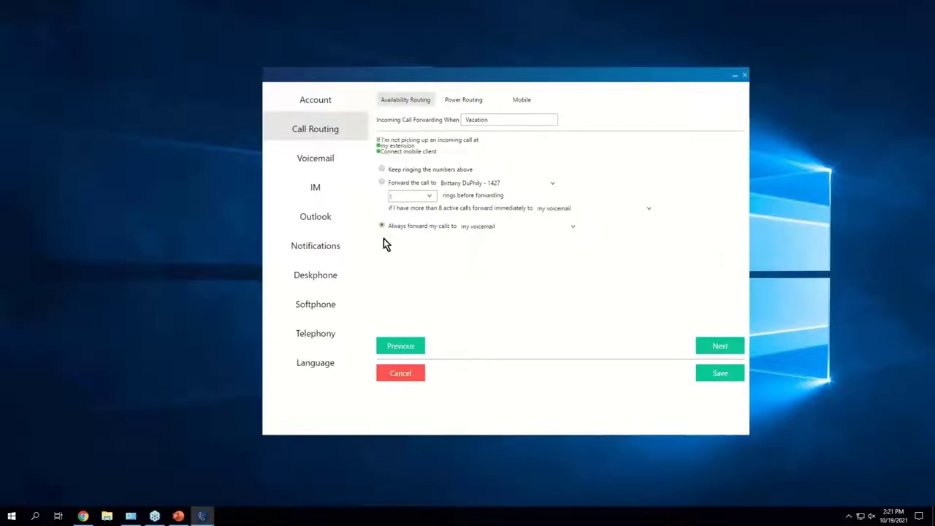
{"action": "left_click", "coordinate": [720, 375]}
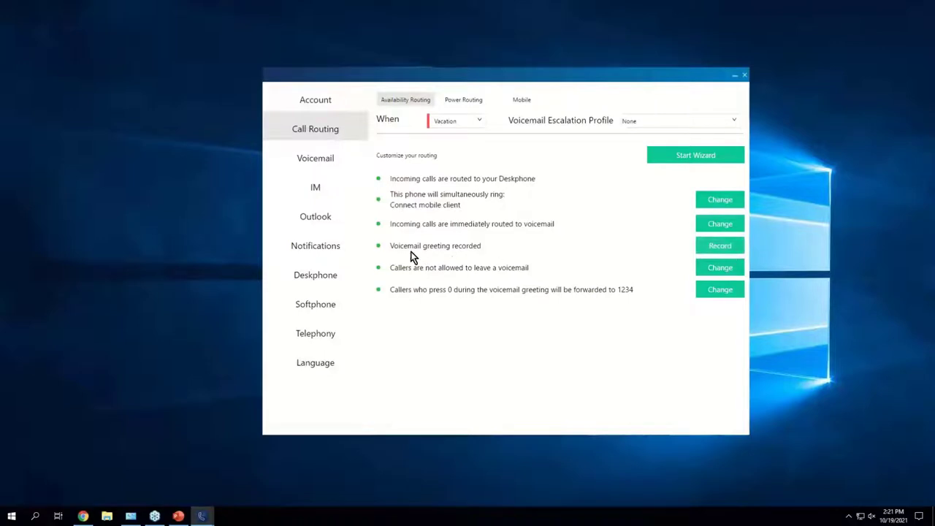
{"action": "left_click", "coordinate": [478, 121]}
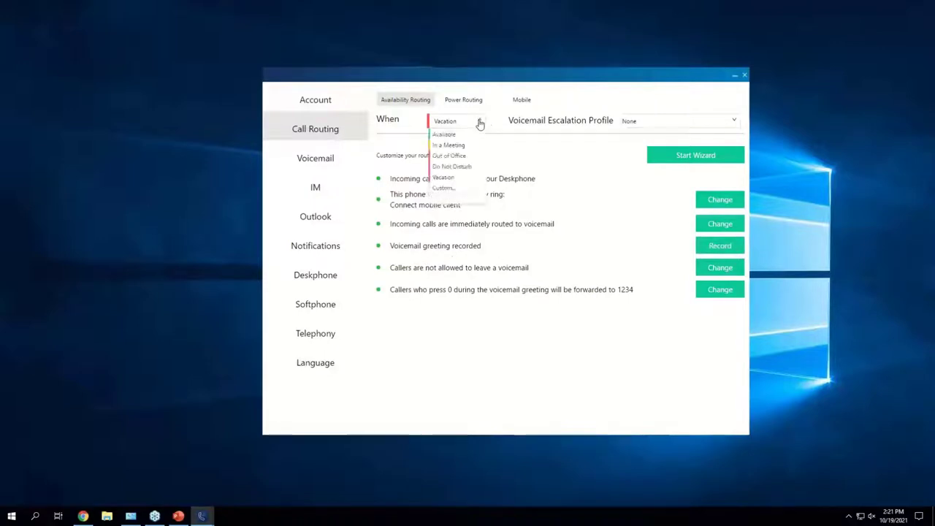
Step: Show the Out of Office routing rules and its voicemail greeting options
{"action": "left_click", "coordinate": [447, 156]}
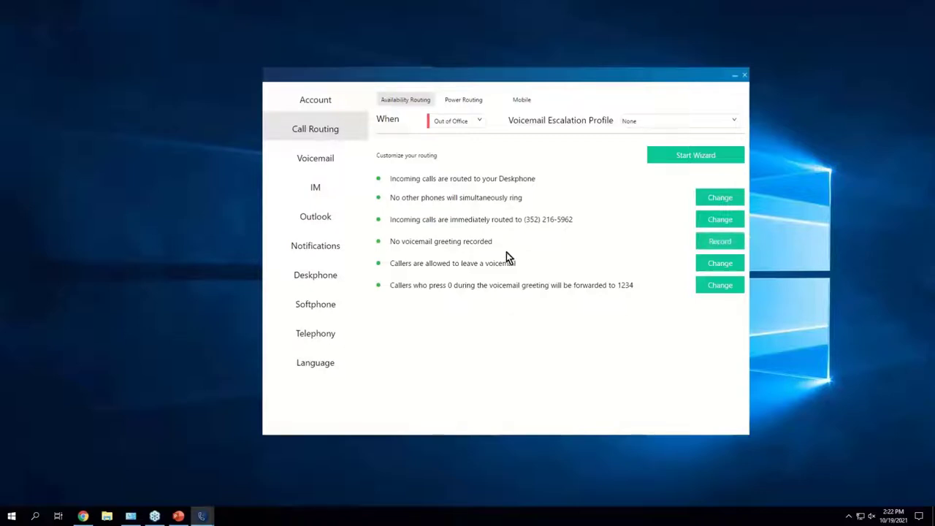
{"action": "left_click", "coordinate": [726, 264]}
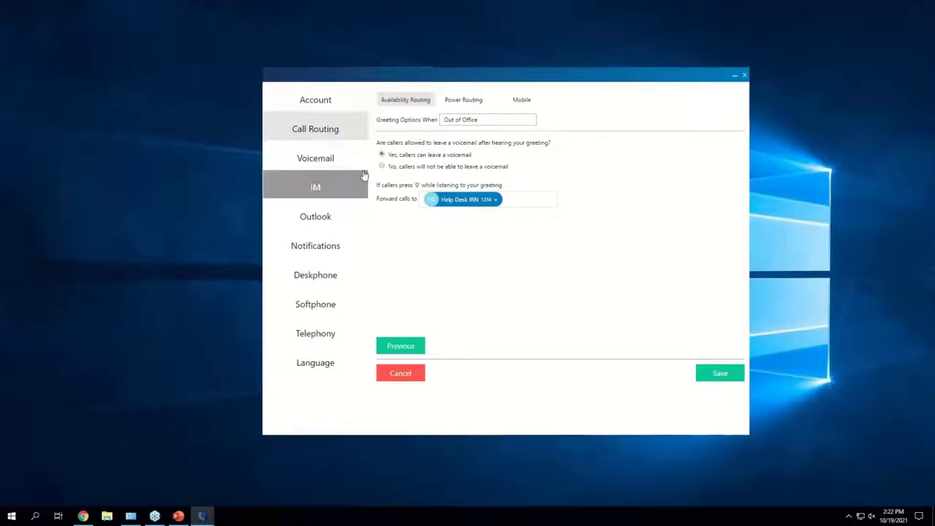
Step: Cancel the greeting options and bring up Power Routing, which has no rules yet
{"action": "left_click", "coordinate": [410, 374]}
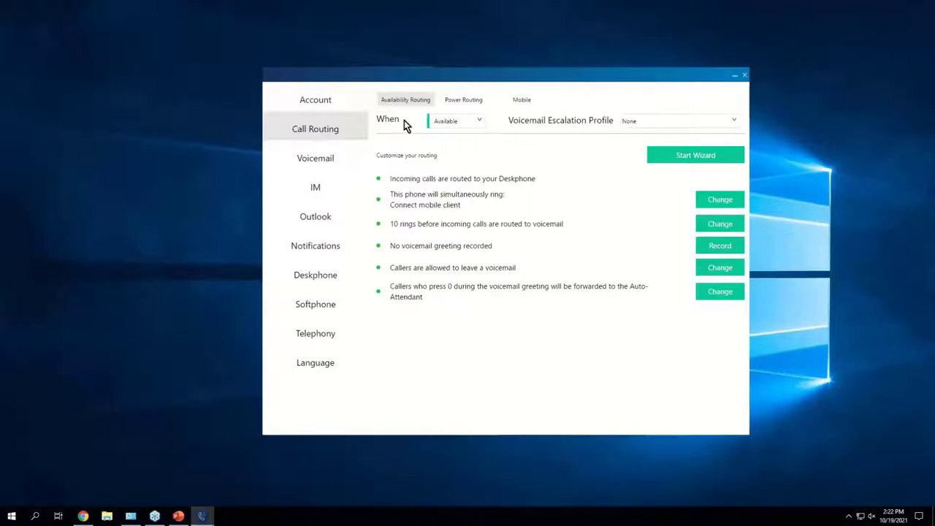
{"action": "left_click", "coordinate": [387, 100]}
{"action": "left_click", "coordinate": [449, 100]}
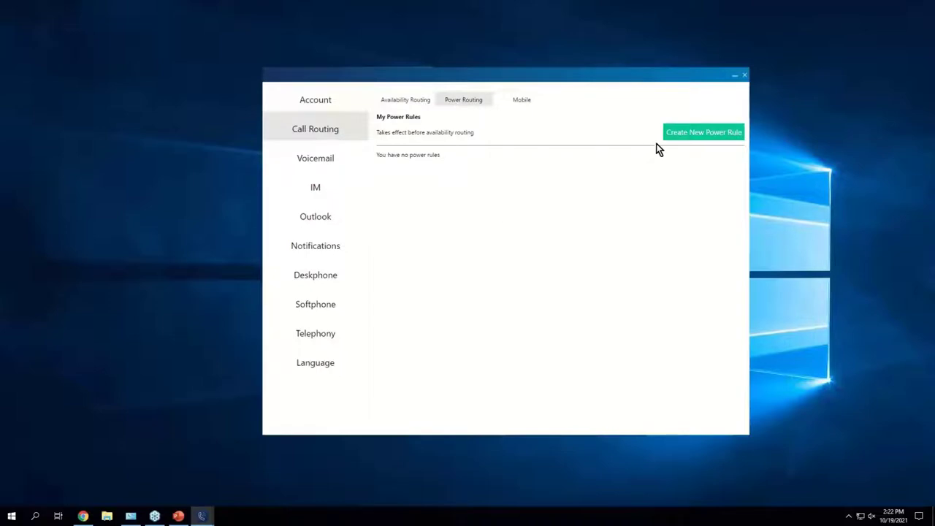
Step: Create a power rule named 'Call from Wife' matching the caller's phone number, then add a forward action
{"action": "left_click", "coordinate": [699, 131]}
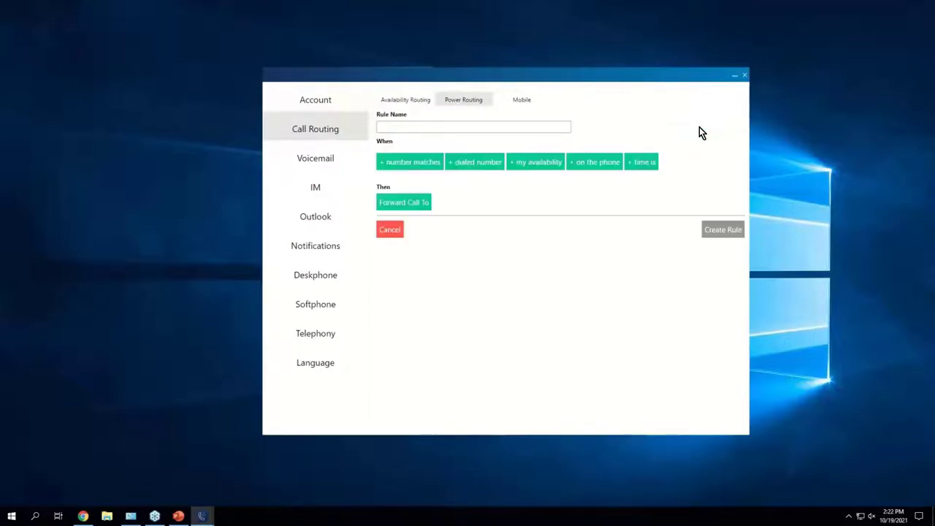
{"action": "left_click", "coordinate": [458, 132]}
{"action": "type", "text": "Call from Wife"}
{"action": "left_click", "coordinate": [383, 166]}
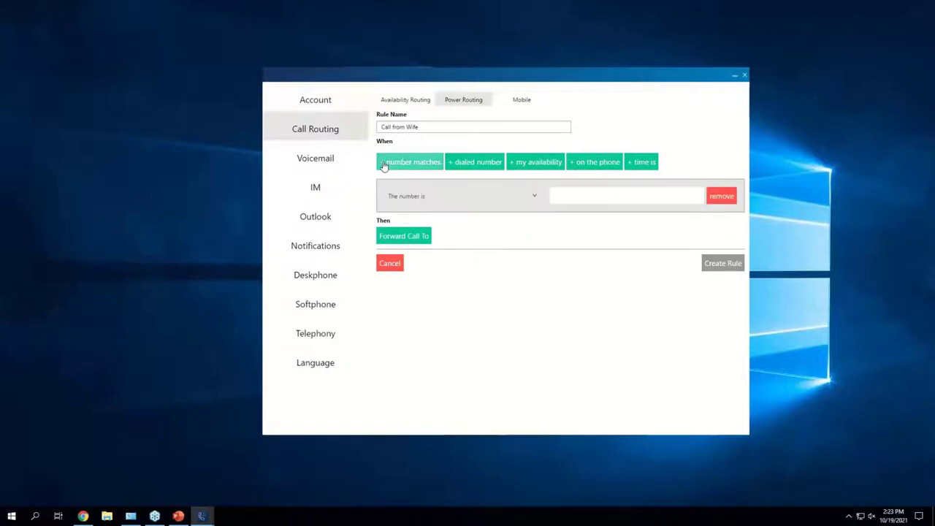
{"action": "left_click", "coordinate": [599, 200]}
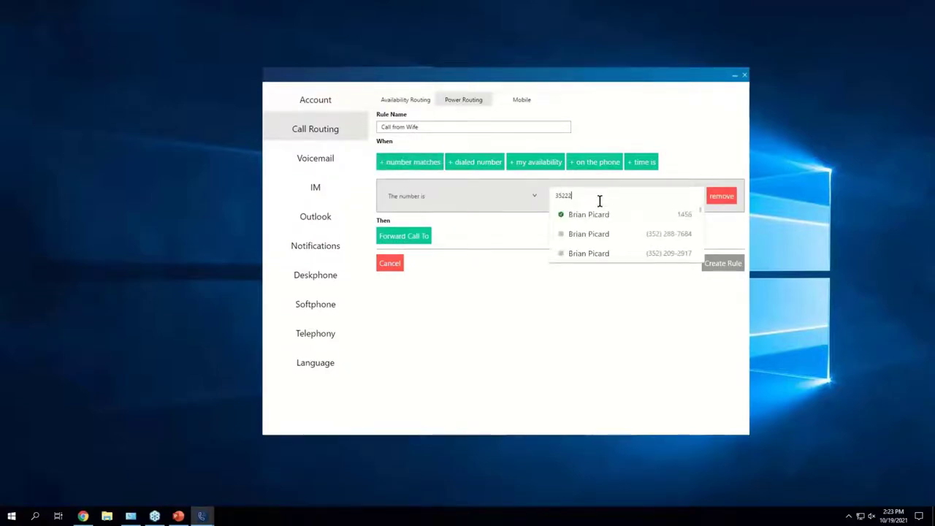
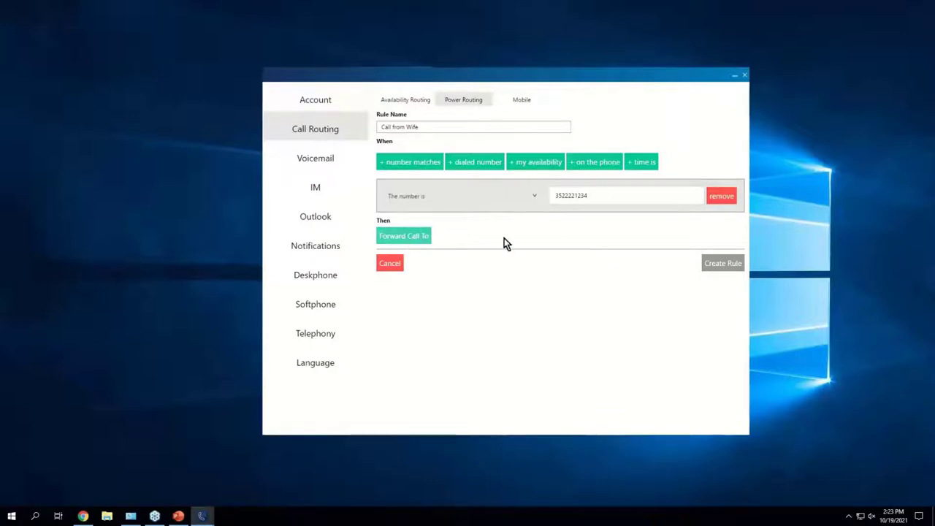
{"action": "left_click", "coordinate": [429, 238]}
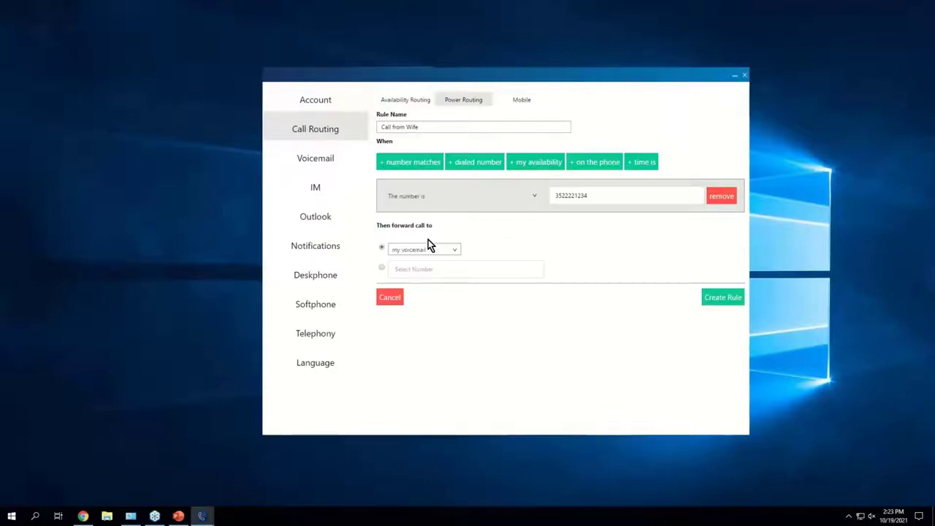
Step: Set the rule's forward action to play a ringtone, keeping Standard Ring
{"action": "left_click", "coordinate": [388, 268]}
{"action": "left_click", "coordinate": [381, 249]}
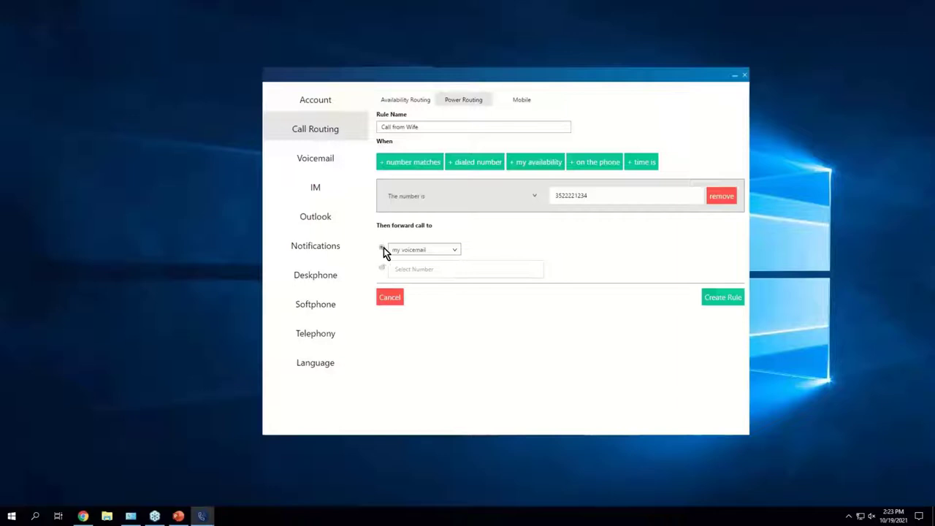
{"action": "left_click", "coordinate": [435, 251]}
{"action": "left_click", "coordinate": [435, 250]}
{"action": "left_click", "coordinate": [435, 250]}
{"action": "left_click", "coordinate": [415, 268]}
{"action": "left_click", "coordinate": [531, 250]}
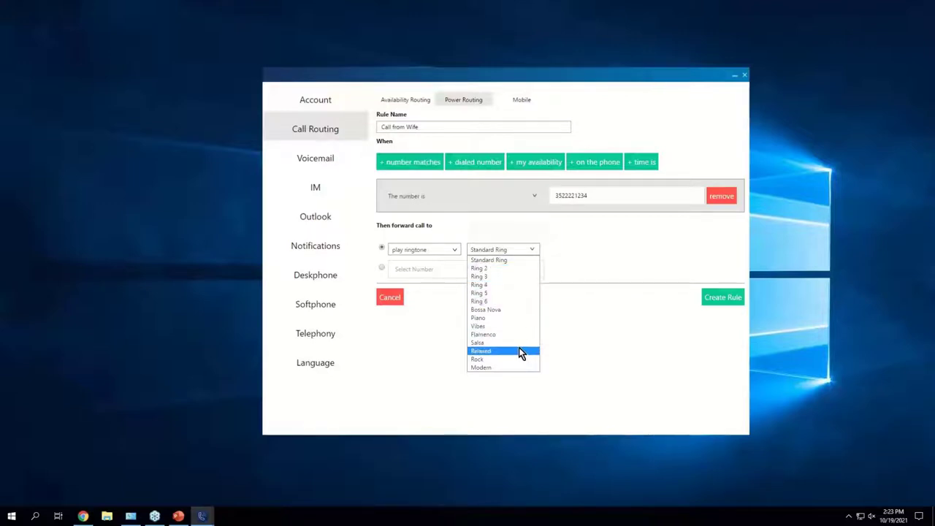
{"action": "left_click", "coordinate": [665, 251]}
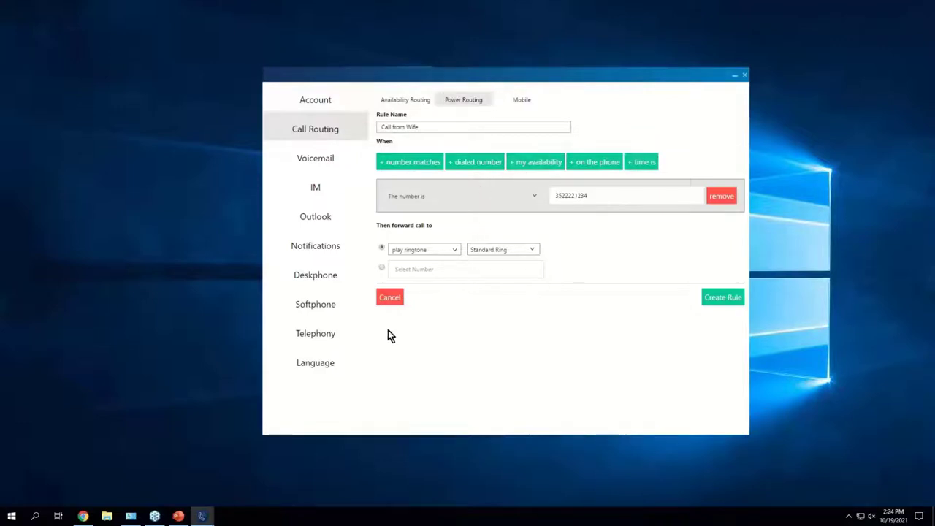
Step: Discard the unfinished power rule, close Settings, and move the main window slightly higher
{"action": "left_click", "coordinate": [390, 299]}
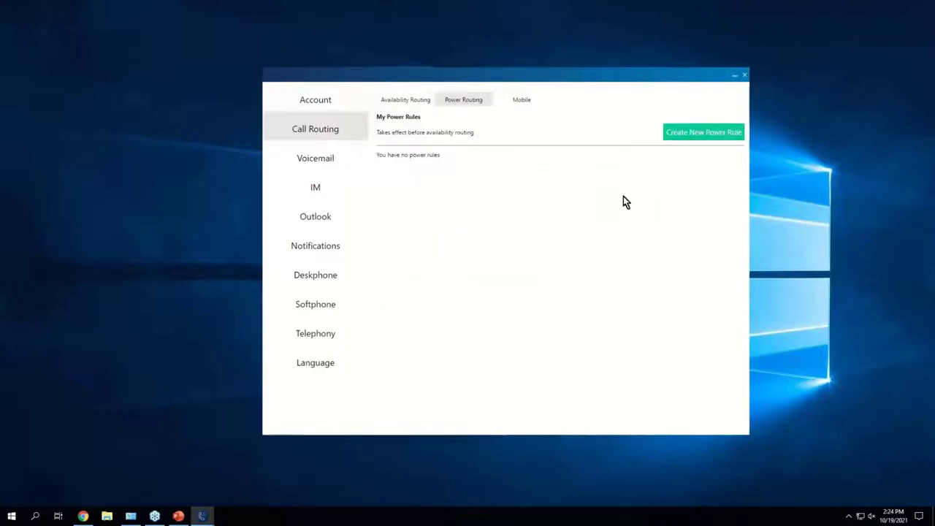
{"action": "left_click", "coordinate": [744, 76]}
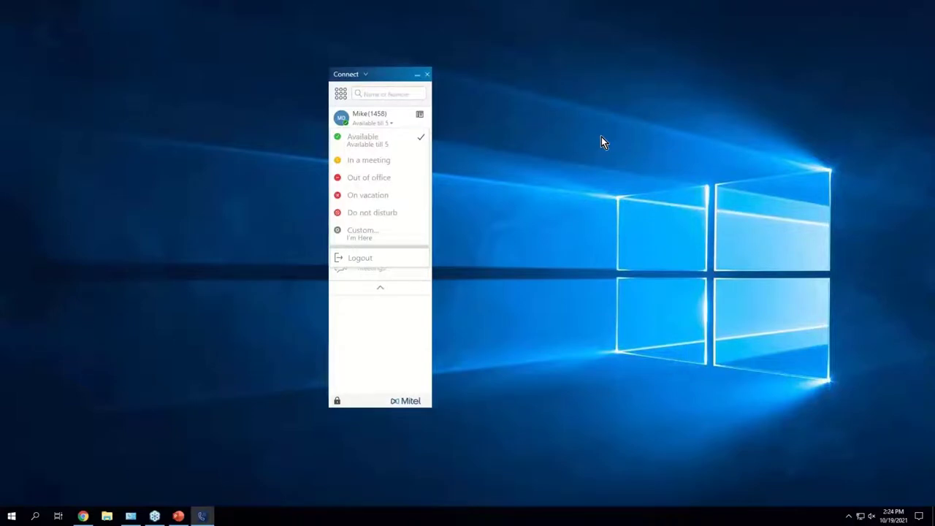
{"action": "left_click", "coordinate": [394, 129]}
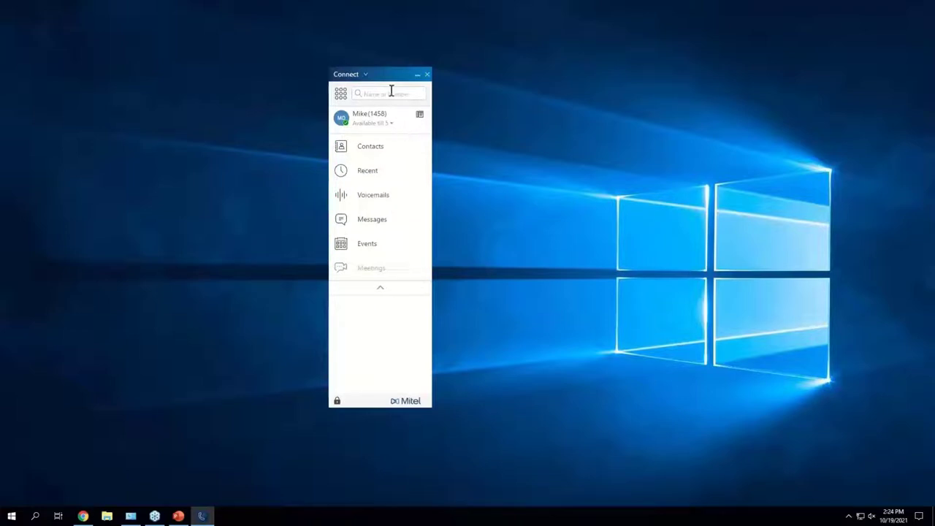
{"action": "left_click_drag", "start_coordinate": [395, 74], "coordinate": [395, 58]}
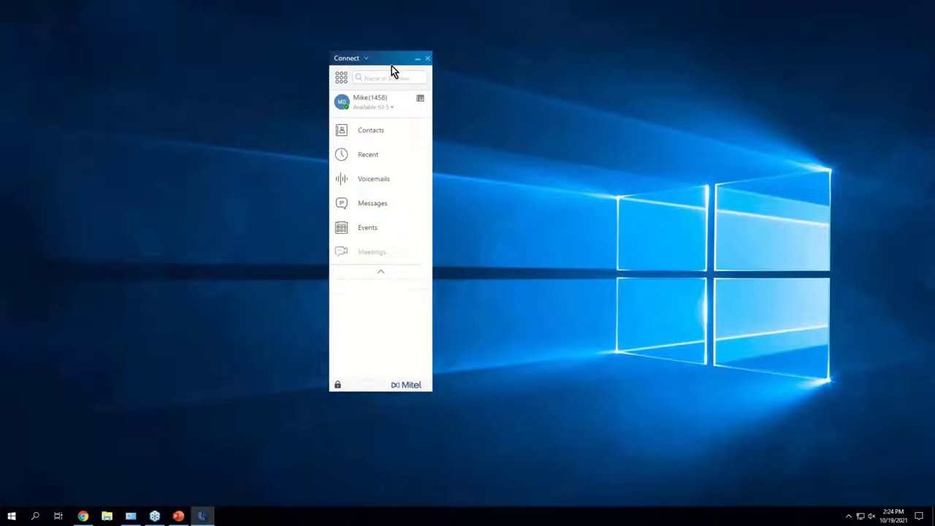
Step: Delete the 'Available till 5' note from the Available status and save it empty
{"action": "left_click", "coordinate": [371, 110]}
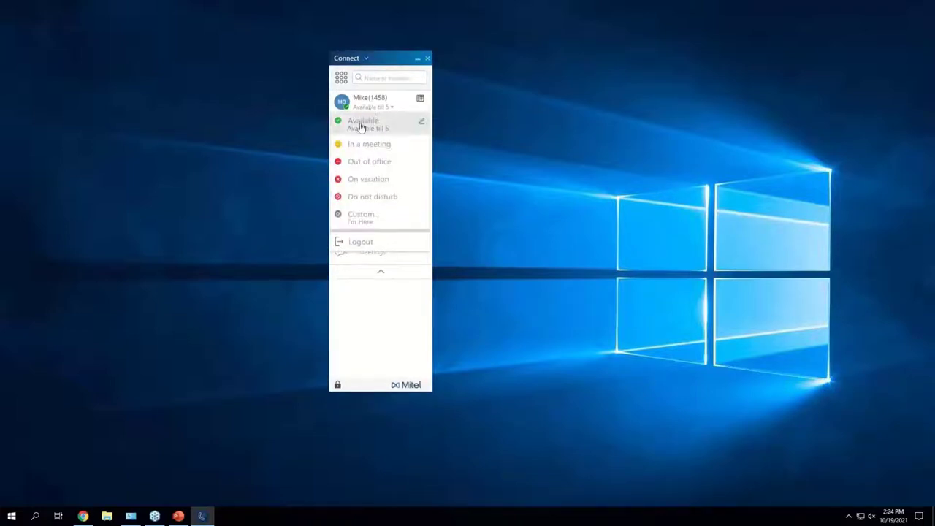
{"action": "left_click", "coordinate": [354, 214]}
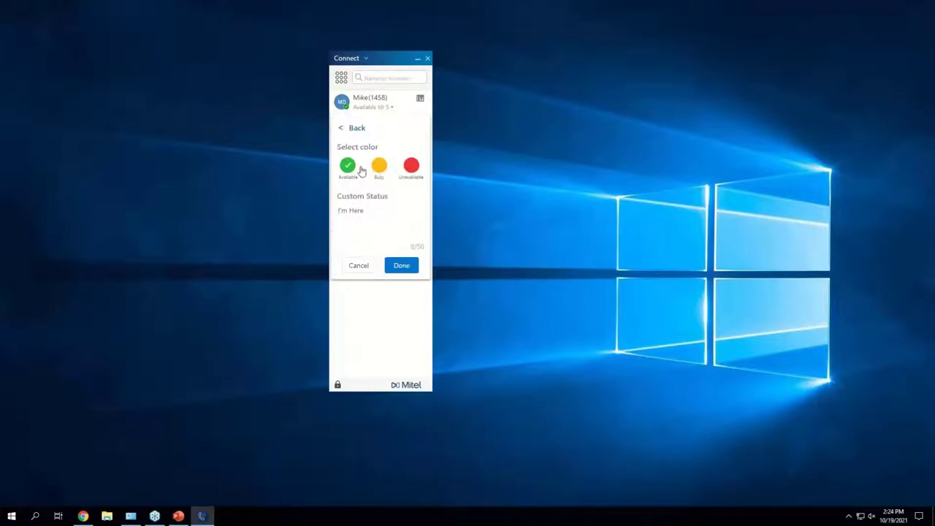
{"action": "left_click", "coordinate": [377, 174]}
{"action": "left_click", "coordinate": [383, 108]}
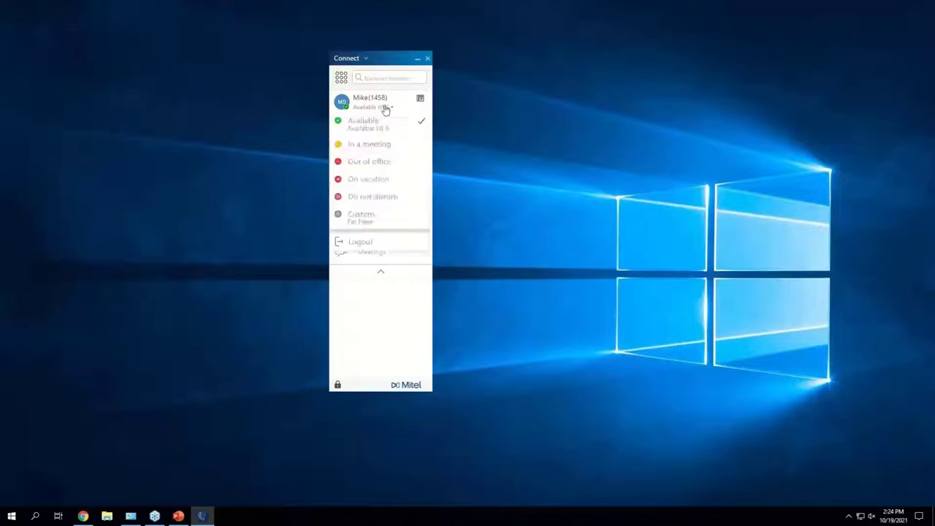
{"action": "left_click", "coordinate": [424, 126]}
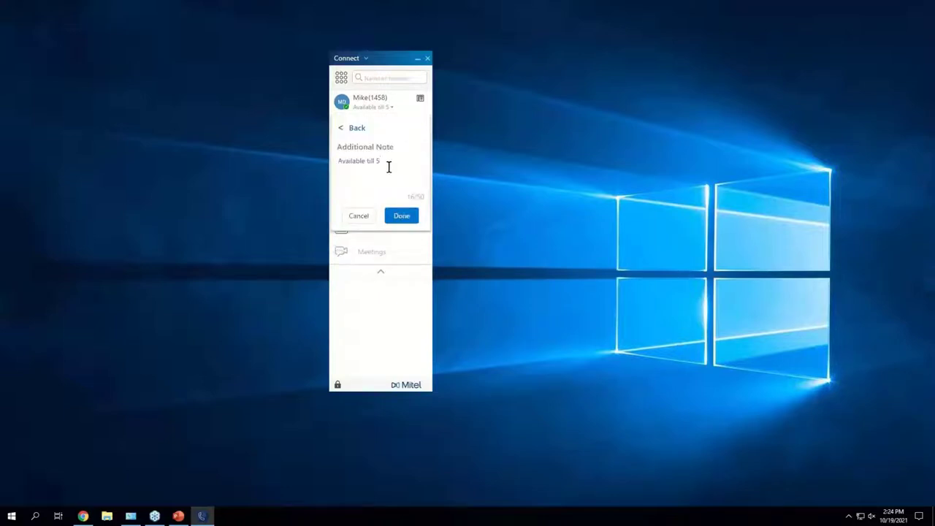
{"action": "left_click_drag", "start_coordinate": [388, 167], "coordinate": [259, 172]}
{"action": "key", "text": "BackSpace"}
{"action": "left_click", "coordinate": [402, 215]}
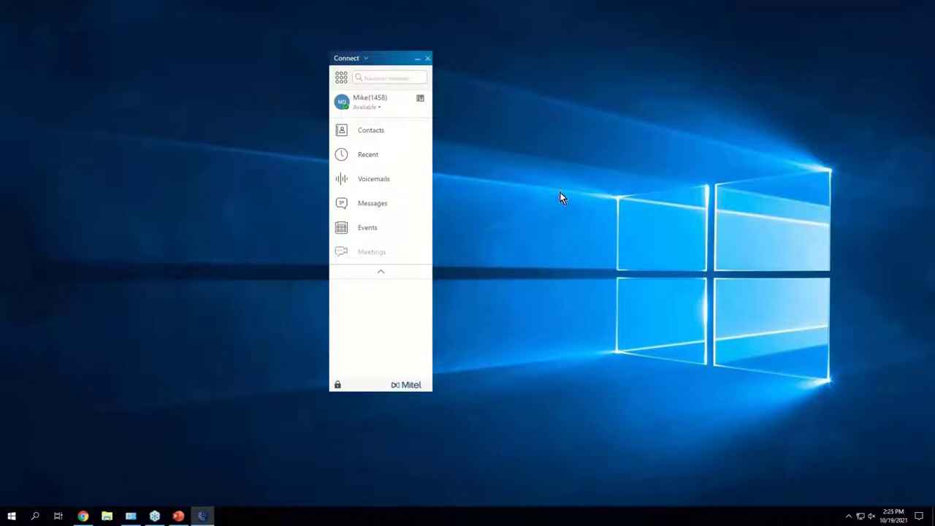
{"action": "left_click", "coordinate": [382, 107]}
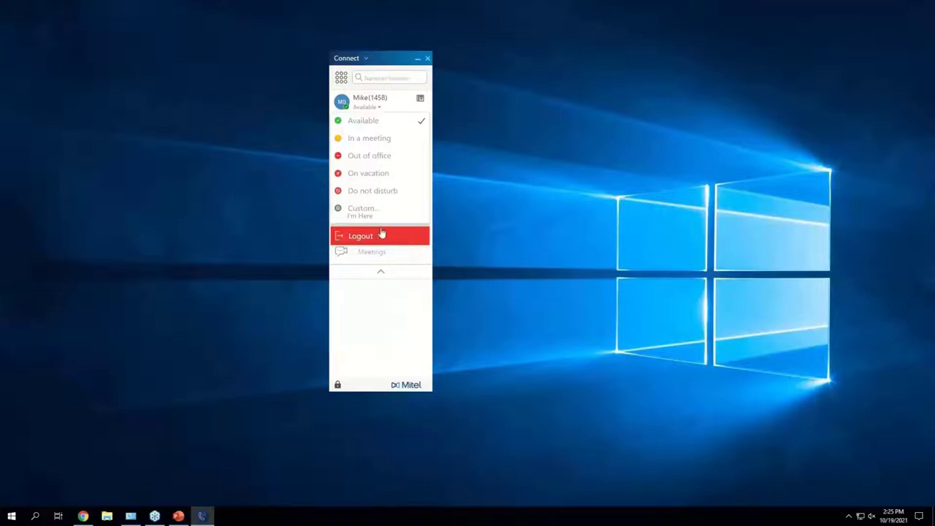
{"action": "left_click", "coordinate": [383, 103]}
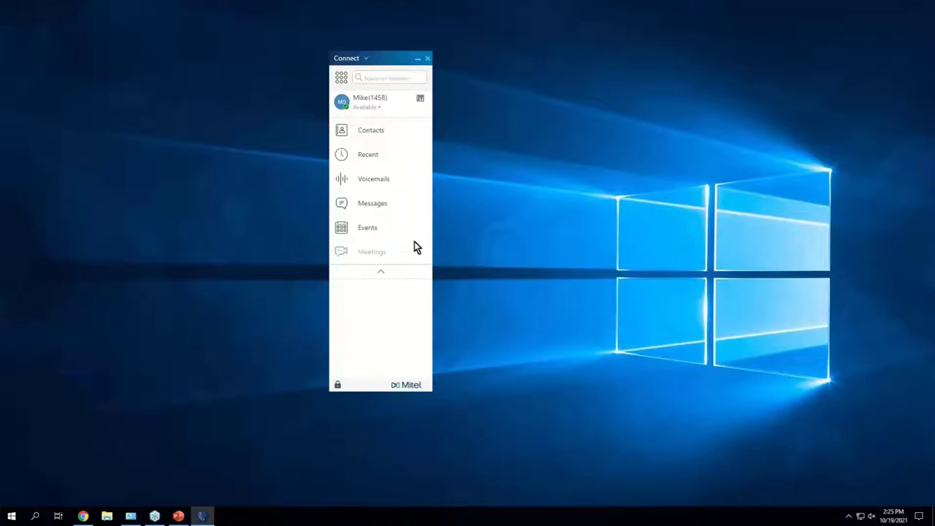
Step: Open Contacts, shift the window left, and show the six-entry Favorites list
{"action": "left_click", "coordinate": [401, 132]}
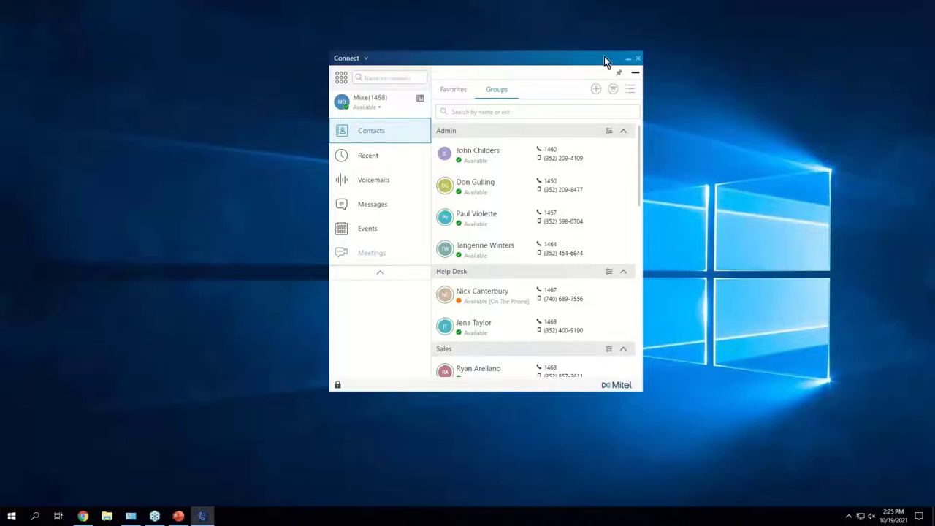
{"action": "left_click_drag", "start_coordinate": [605, 56], "coordinate": [491, 56]}
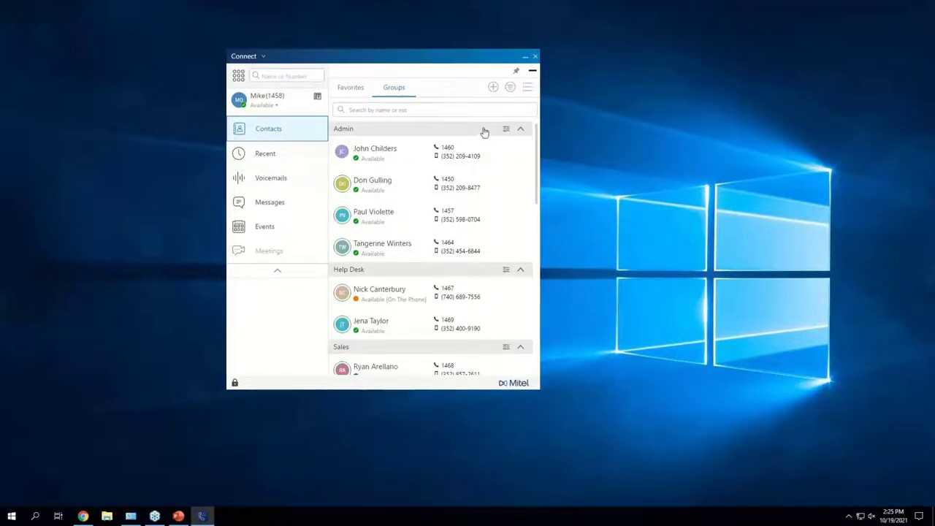
{"action": "left_click", "coordinate": [347, 89]}
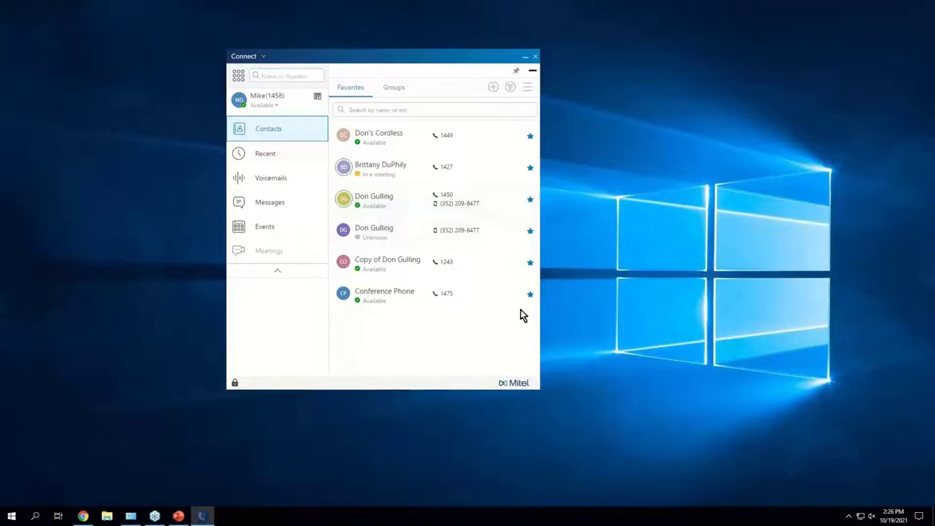
Step: Search the directory for the contact by name, star him as a favourite, and return to Contacts
{"action": "left_click", "coordinate": [300, 77]}
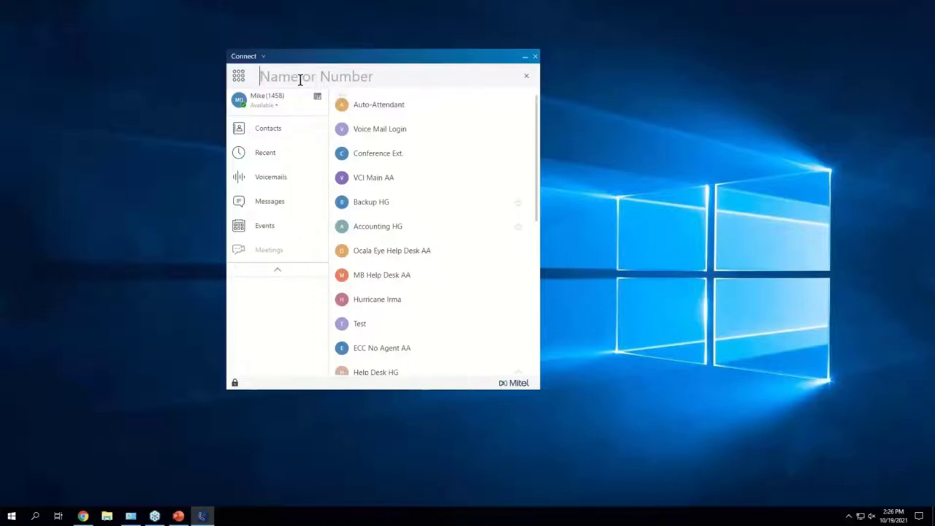
{"action": "type", "text": "paul"}
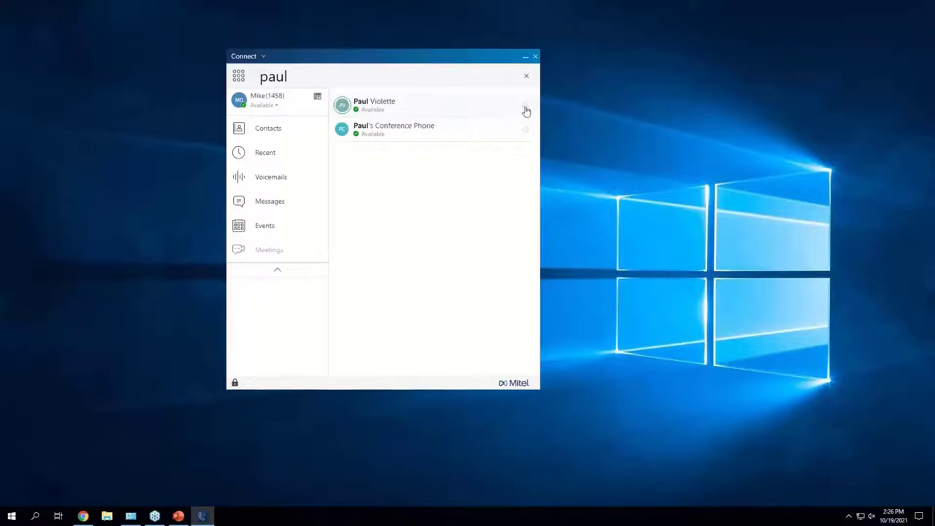
{"action": "left_click", "coordinate": [526, 107]}
{"action": "left_click", "coordinate": [277, 135]}
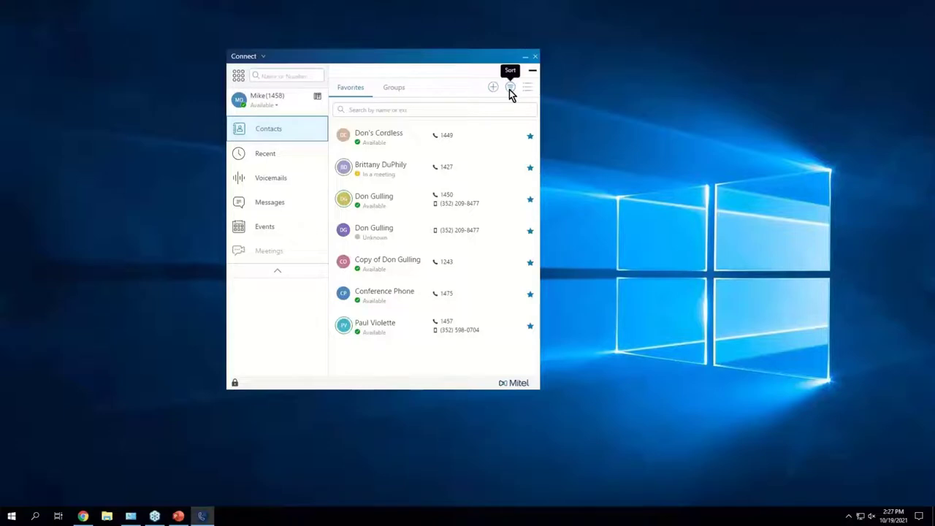
Step: Try the Sort menu and List View, finally leaving the seven Favorites in Compact View
{"action": "left_click", "coordinate": [510, 90]}
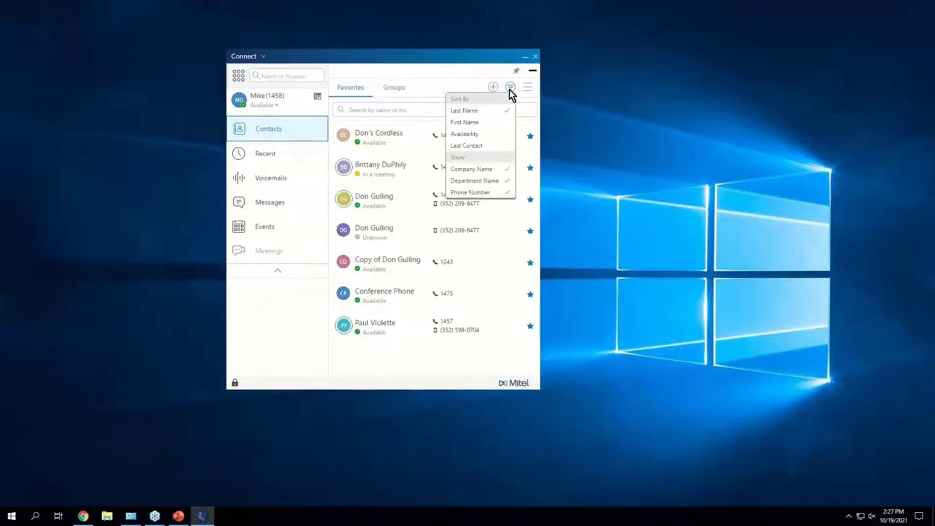
{"action": "left_click", "coordinate": [510, 89]}
{"action": "left_click", "coordinate": [528, 88]}
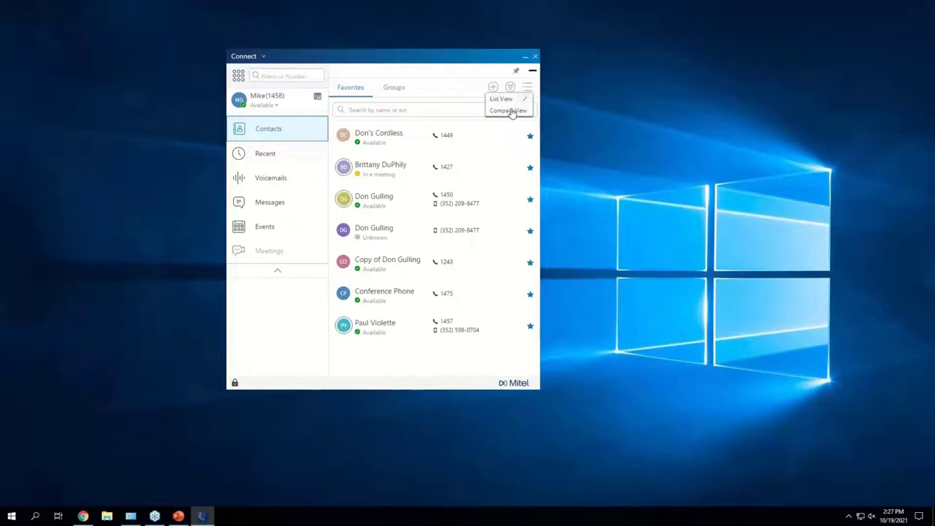
{"action": "left_click", "coordinate": [511, 111]}
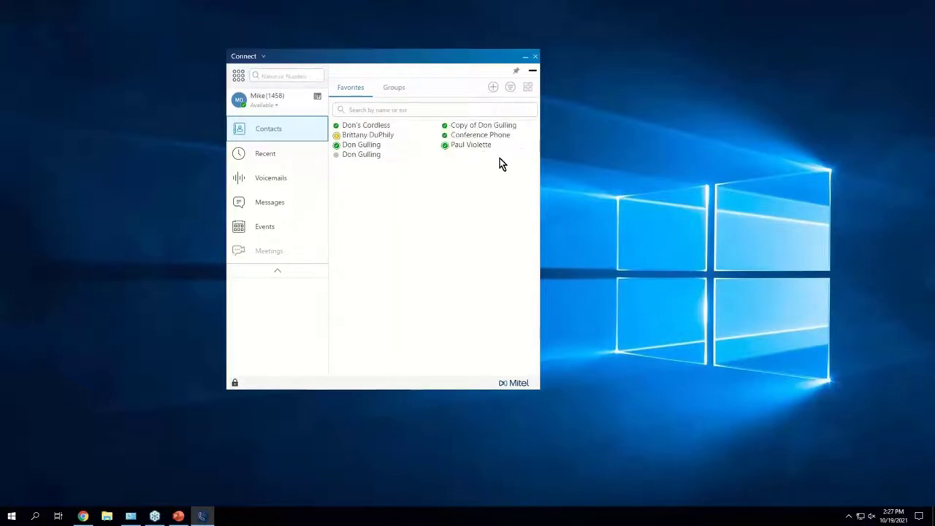
{"action": "left_click", "coordinate": [528, 88]}
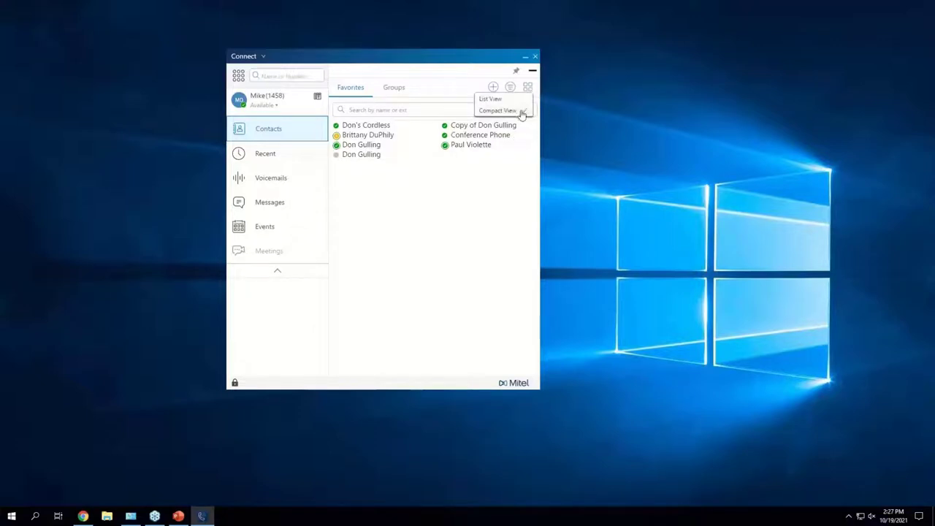
{"action": "left_click", "coordinate": [529, 89]}
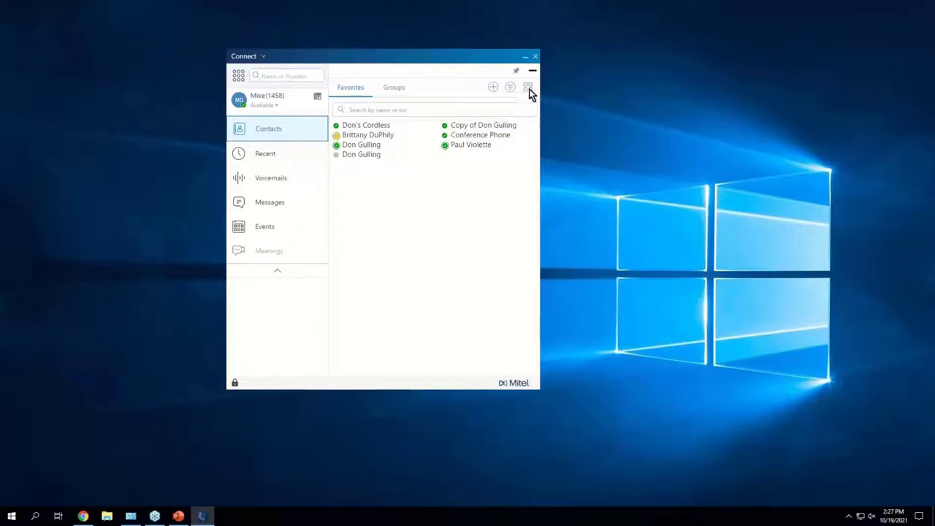
{"action": "left_click", "coordinate": [529, 89]}
{"action": "left_click", "coordinate": [524, 98]}
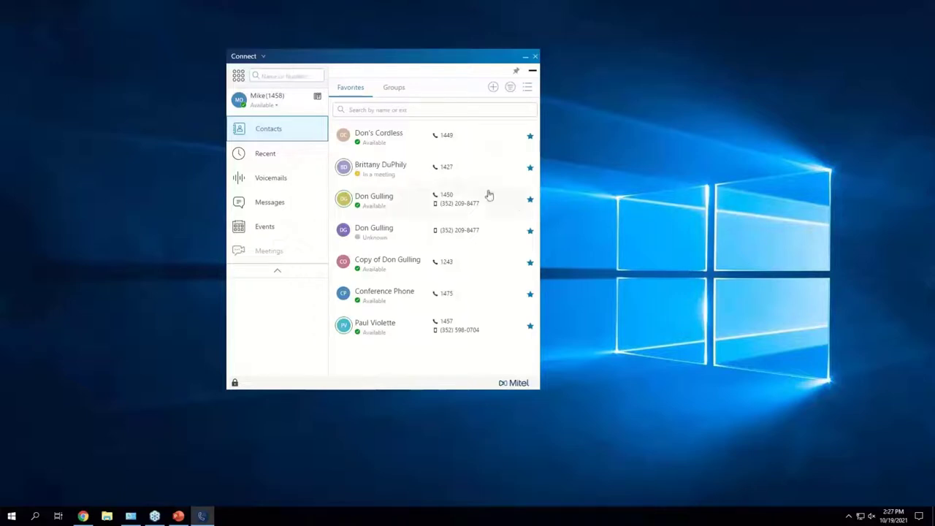
{"action": "left_click", "coordinate": [528, 88]}
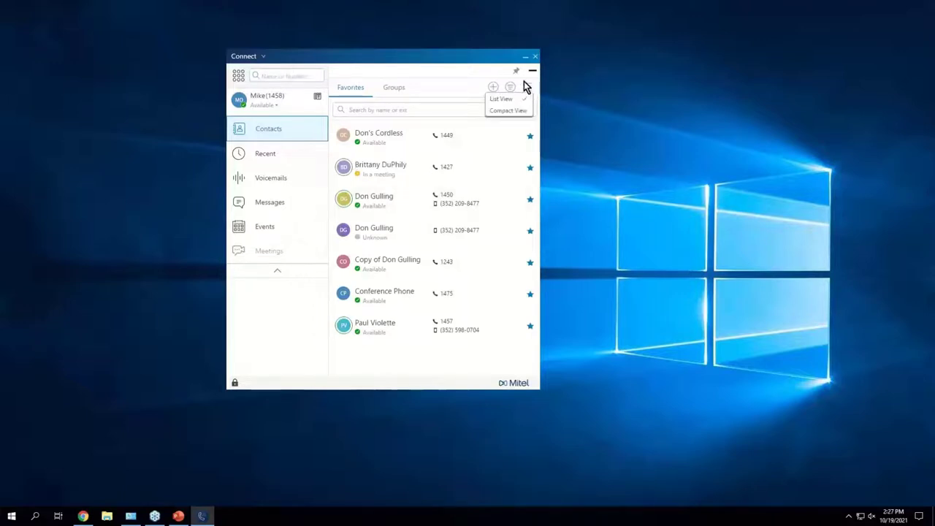
{"action": "left_click", "coordinate": [493, 111]}
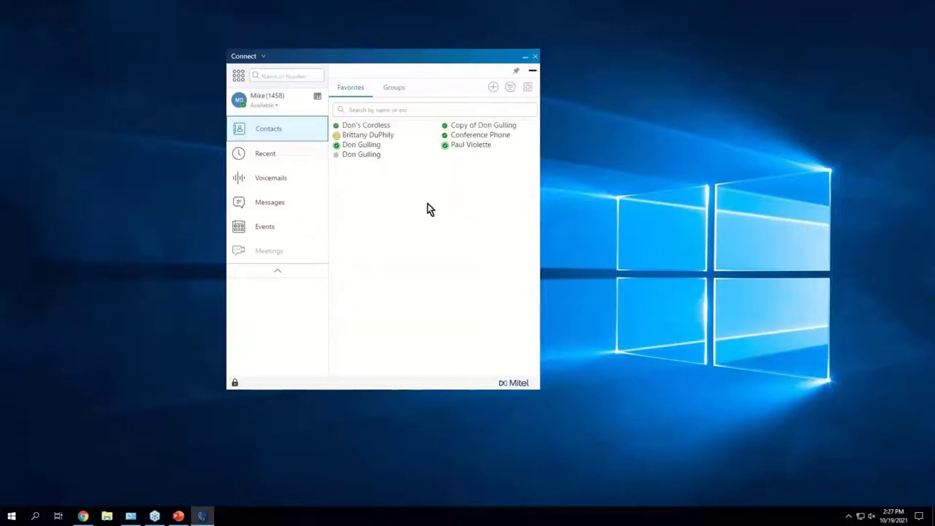
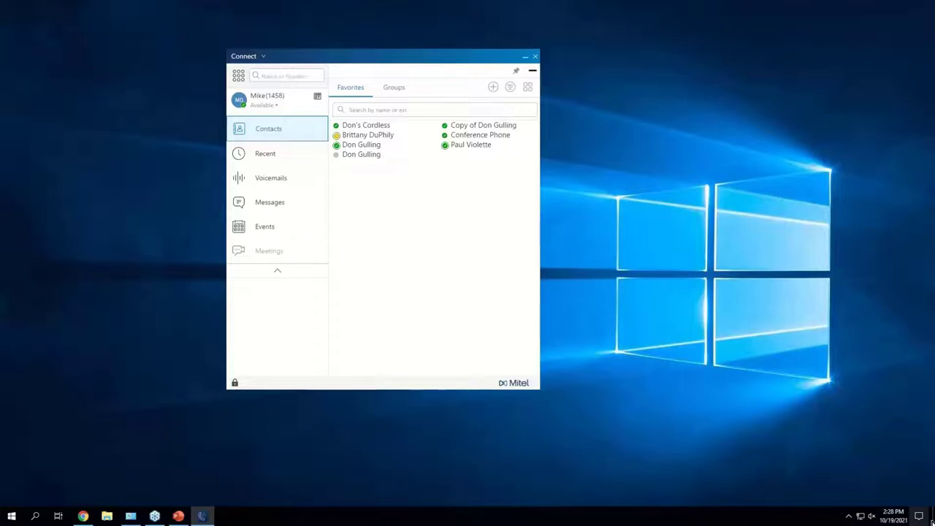
Step: Switch Contacts from Groups to Favorites and back to Groups, showing Admin, Help Desk, Sales, Tech and Training
{"action": "left_click", "coordinate": [394, 87]}
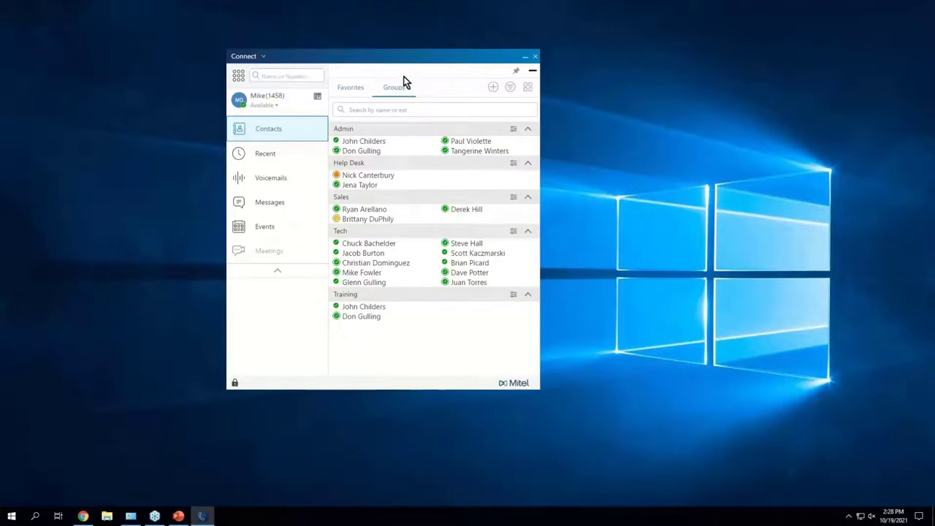
{"action": "left_click", "coordinate": [360, 95]}
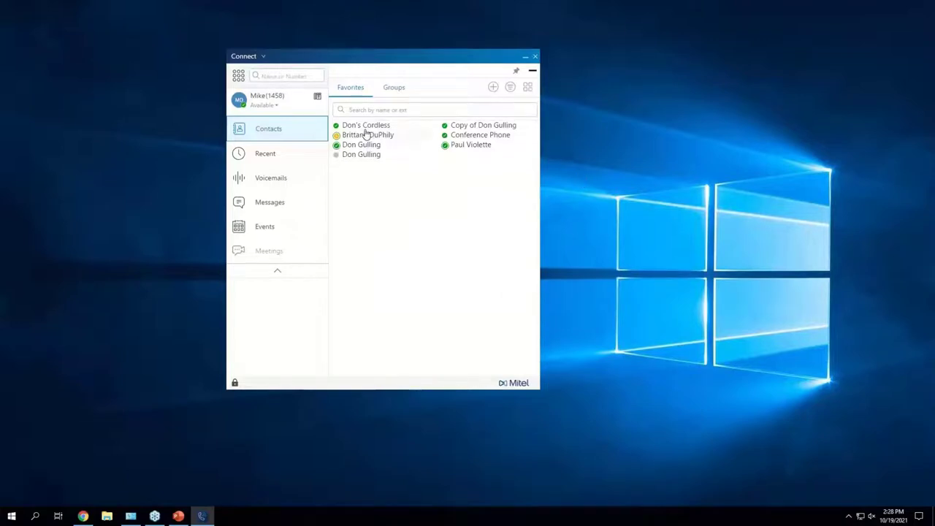
{"action": "left_click", "coordinate": [398, 92]}
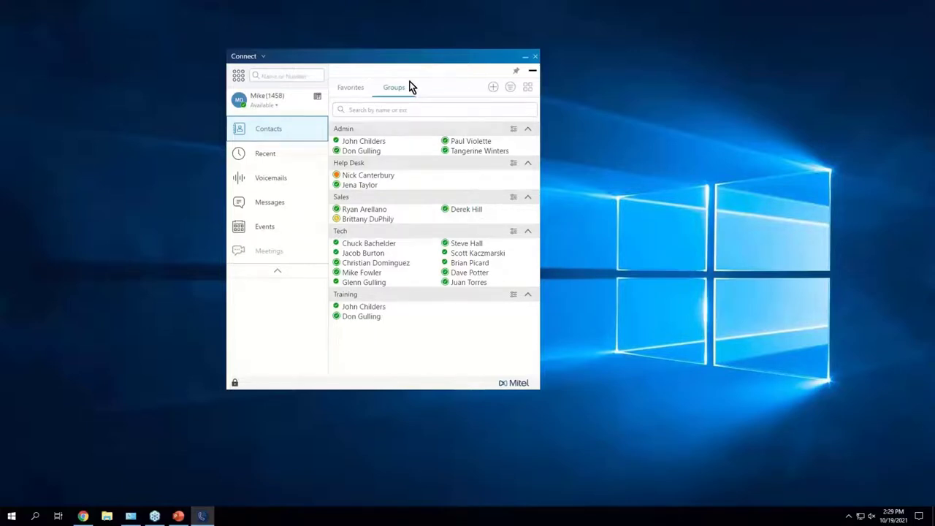
{"action": "left_click", "coordinate": [494, 87]}
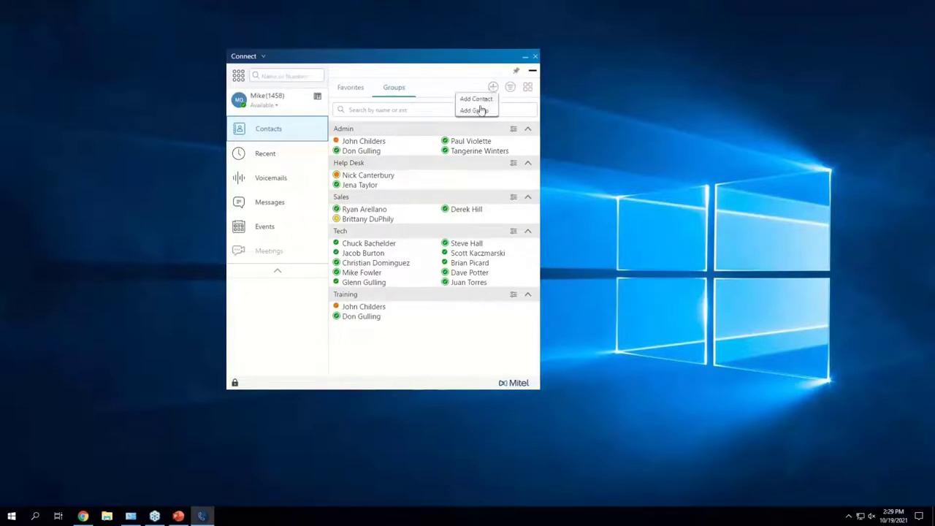
{"action": "left_click", "coordinate": [478, 110]}
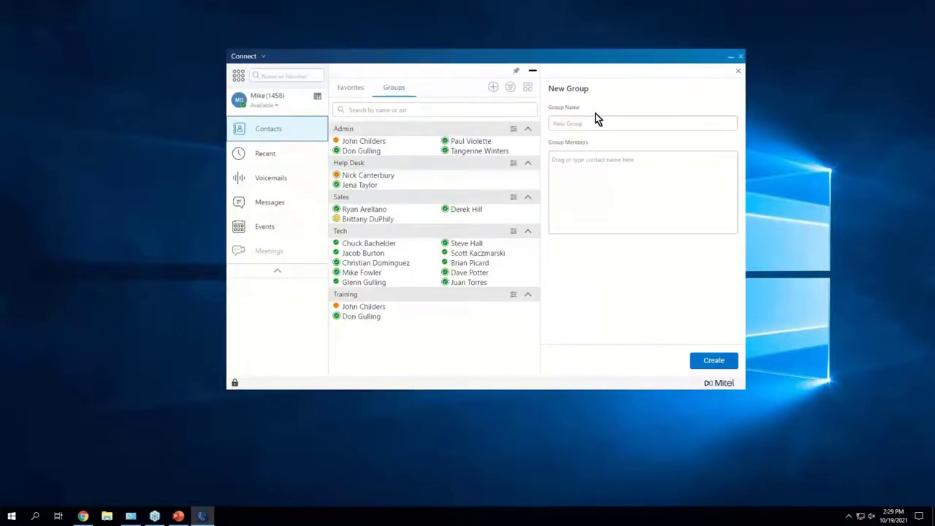
{"action": "type", "text": "Training 2"}
{"action": "left_click", "coordinate": [583, 160]}
{"action": "type", "text": "brit"}
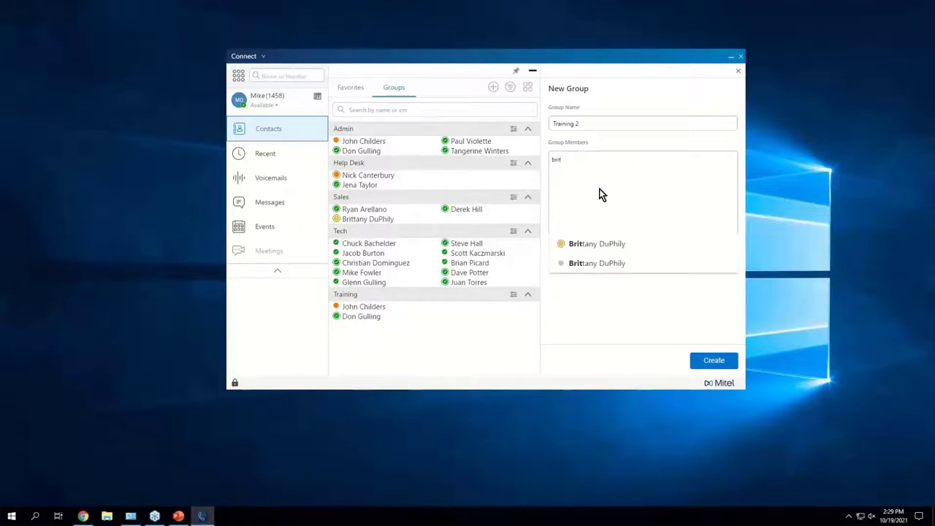
{"action": "left_click", "coordinate": [621, 242]}
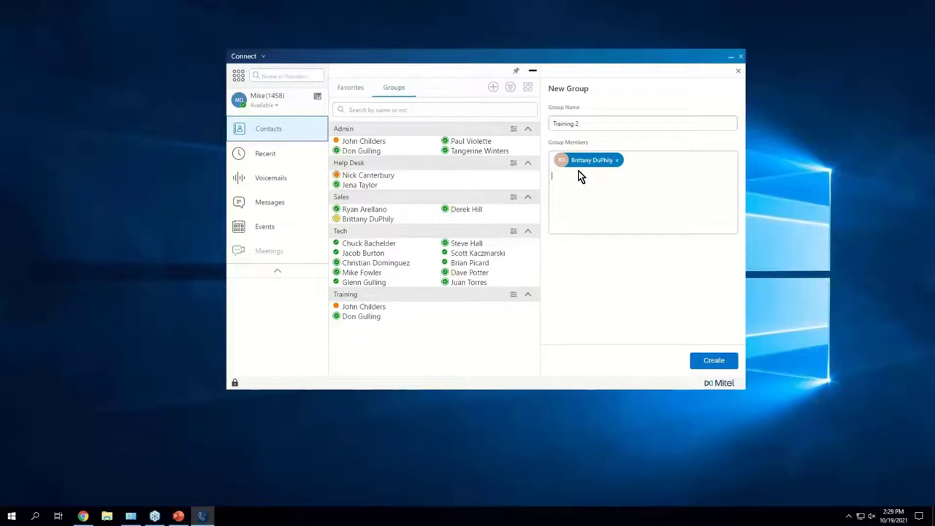
{"action": "key", "text": "Return"}
{"action": "left_click", "coordinate": [738, 71]}
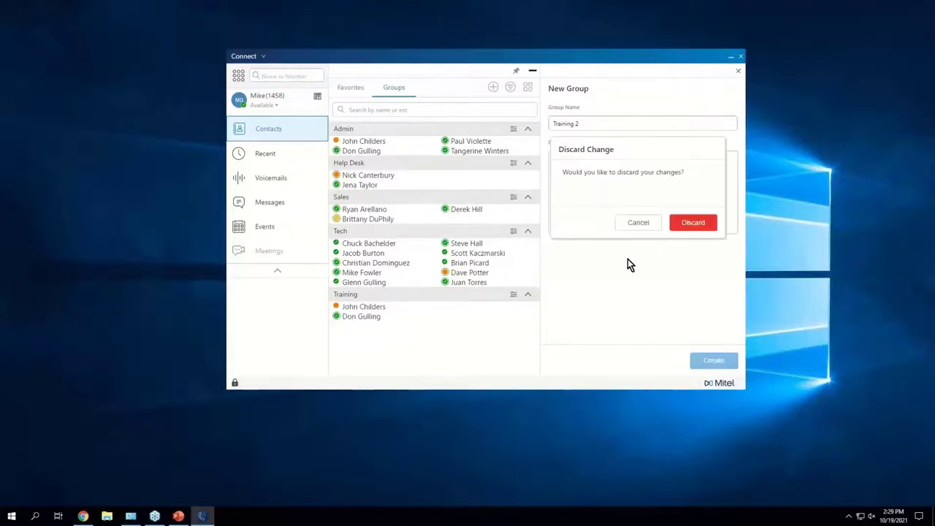
{"action": "left_click", "coordinate": [693, 224]}
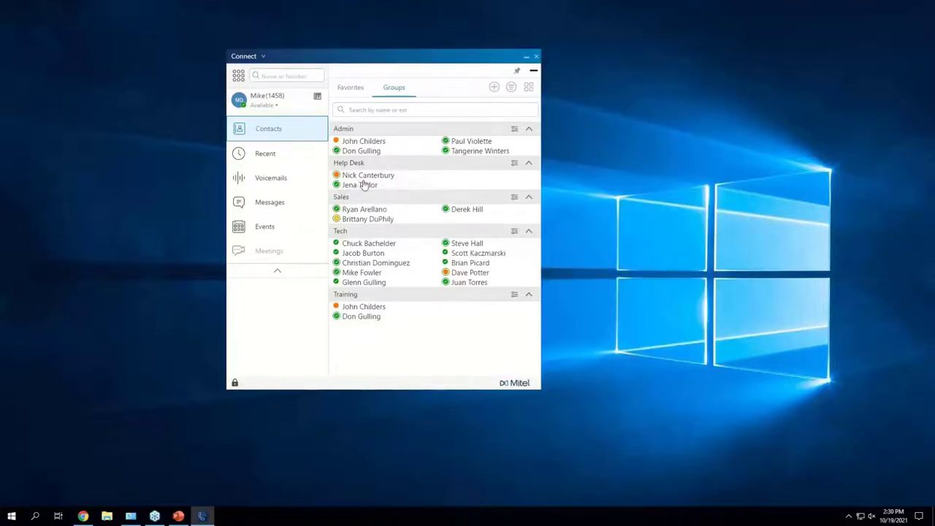
Step: Start a new contact with first name Pizza and last name Hut
{"action": "left_click", "coordinate": [496, 89]}
{"action": "left_click", "coordinate": [495, 102]}
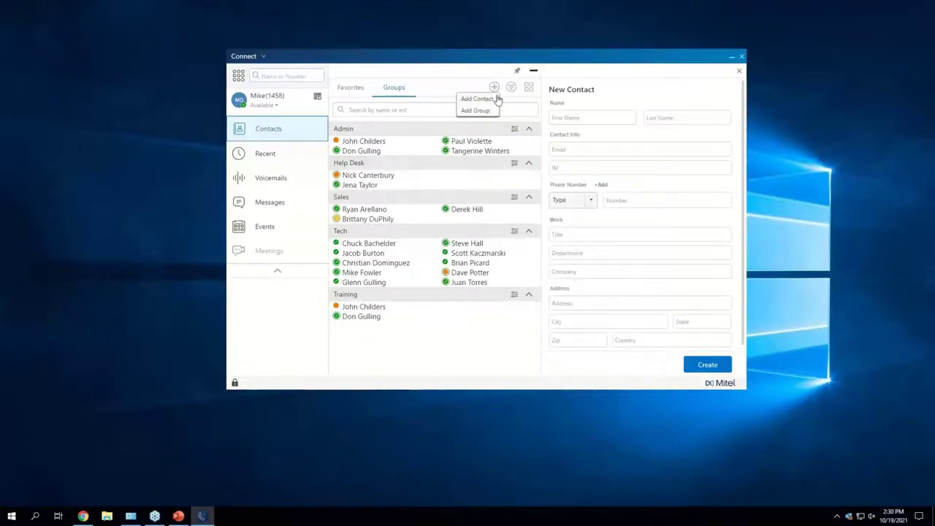
{"action": "scroll", "coordinate": [637, 250], "scroll_direction": "down", "scroll_amount": 1}
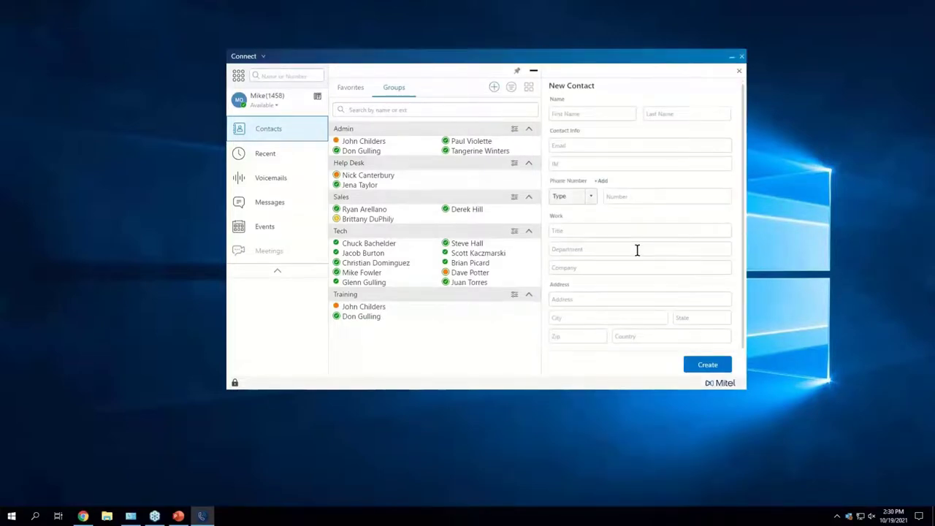
{"action": "scroll", "coordinate": [637, 250], "scroll_direction": "up", "scroll_amount": 1}
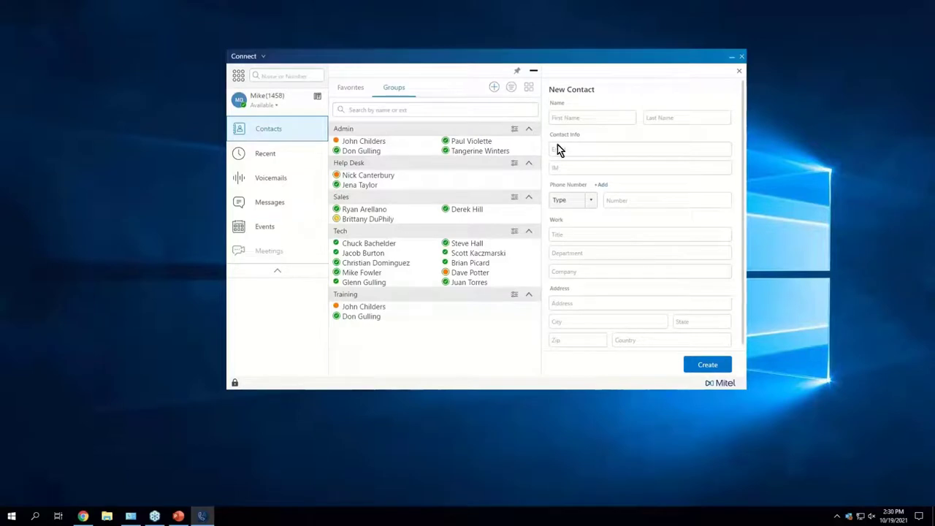
{"action": "left_click", "coordinate": [608, 117]}
{"action": "type", "text": "Pizza"}
{"action": "key", "text": "Tab"}
{"action": "type", "text": "Hut"}
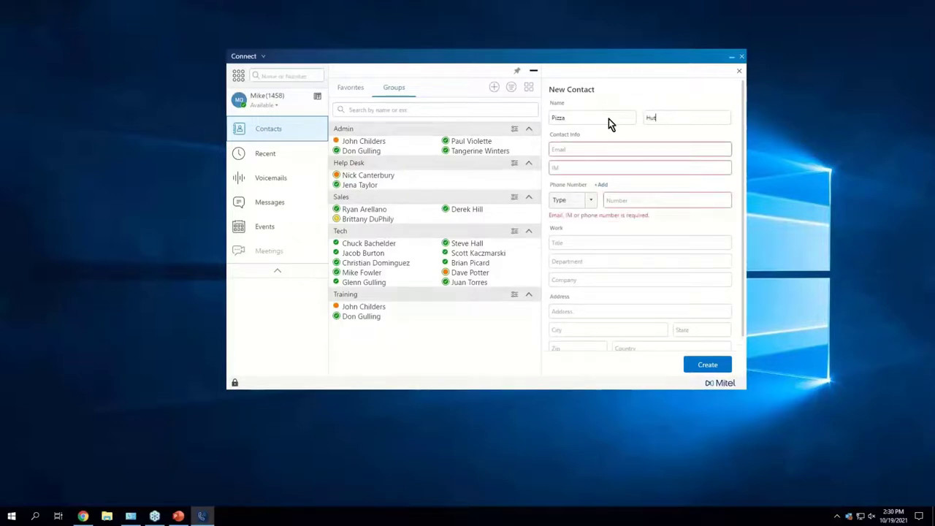
{"action": "left_click", "coordinate": [639, 196]}
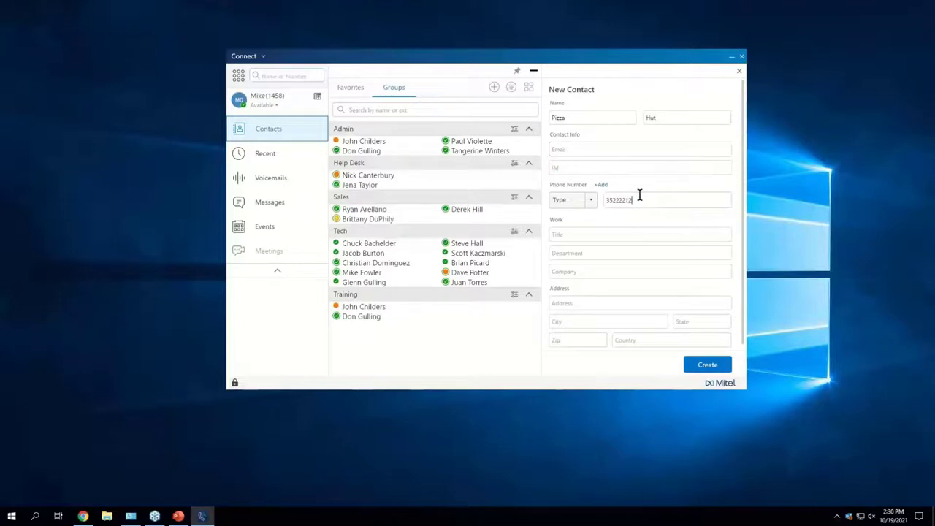
{"action": "left_click", "coordinate": [702, 365]}
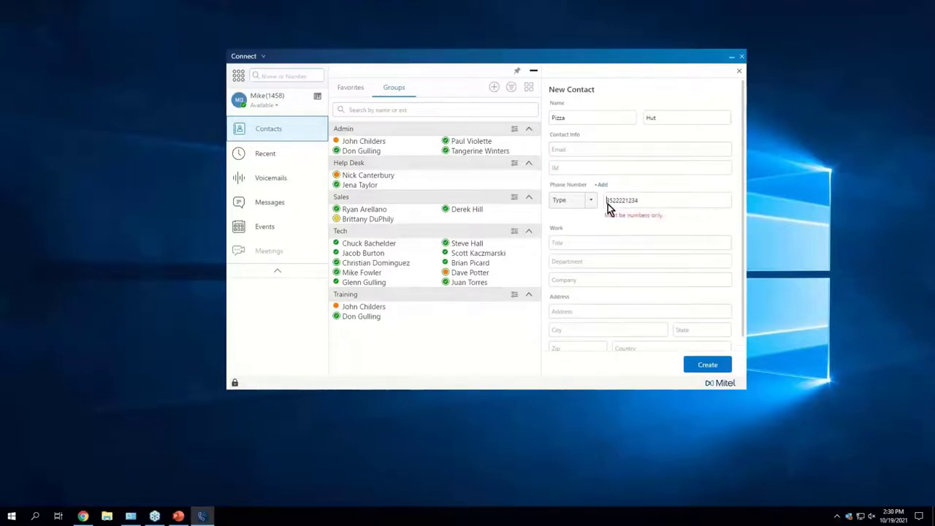
{"action": "left_click", "coordinate": [579, 205]}
{"action": "left_click", "coordinate": [567, 229]}
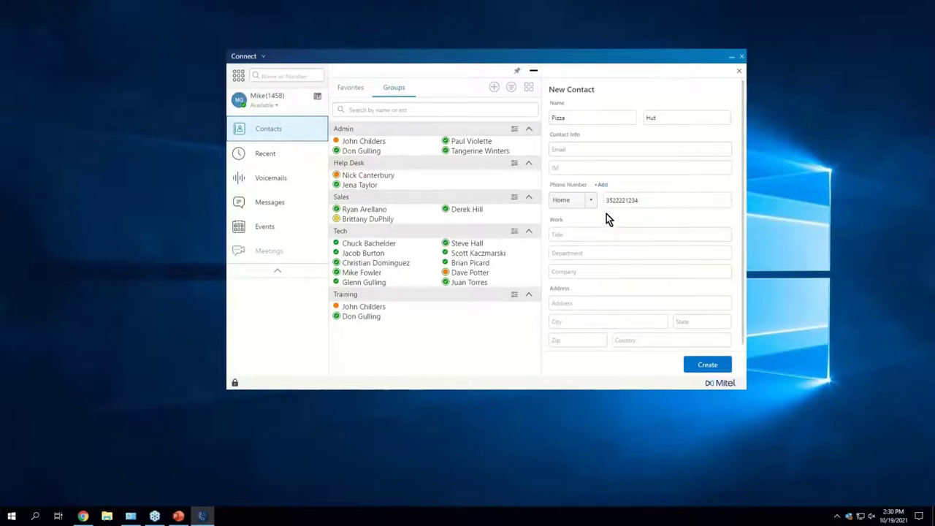
{"action": "left_click", "coordinate": [662, 201]}
{"action": "left_click", "coordinate": [720, 365]}
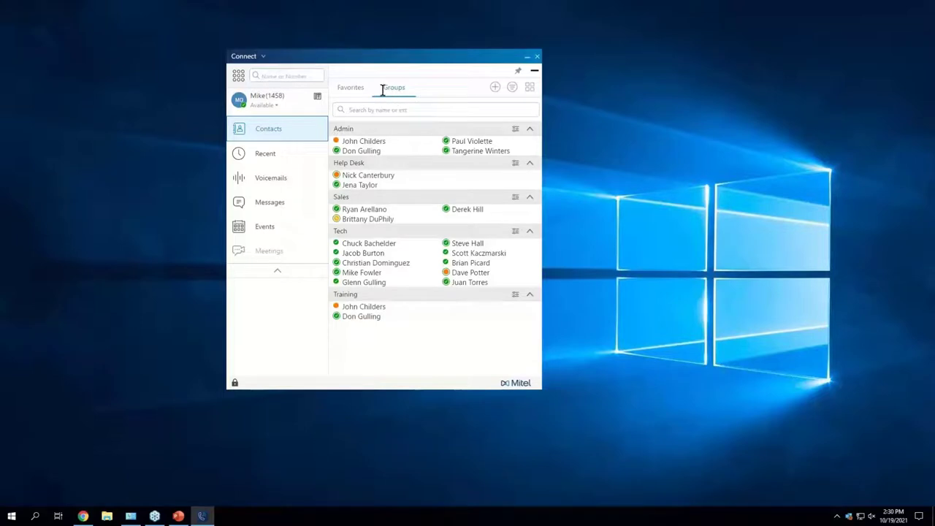
Step: Create a group named Training 2 with a suggested colleague and Pizza Hut as members
{"action": "left_click", "coordinate": [492, 89]}
{"action": "left_click", "coordinate": [481, 110]}
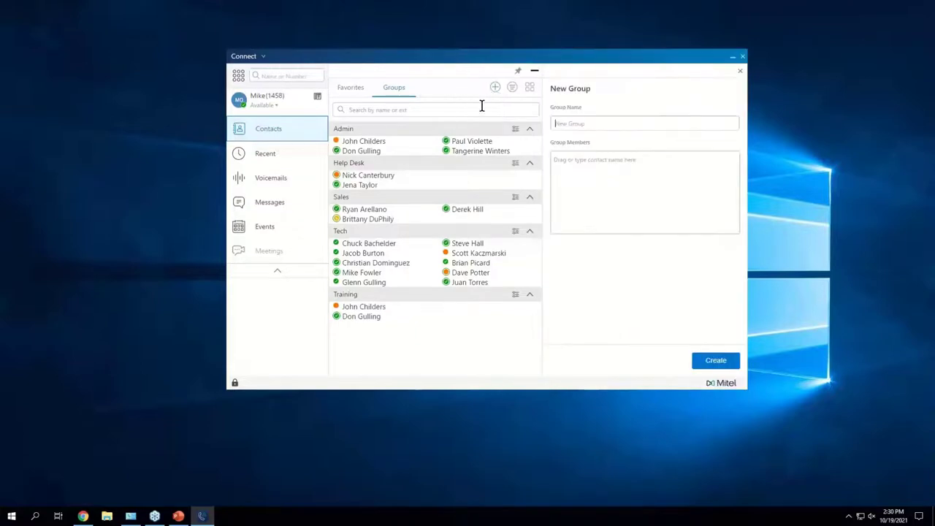
{"action": "left_click", "coordinate": [611, 122]}
{"action": "type", "text": "Training 2"}
{"action": "left_click", "coordinate": [707, 176]}
{"action": "type", "text": "bri"}
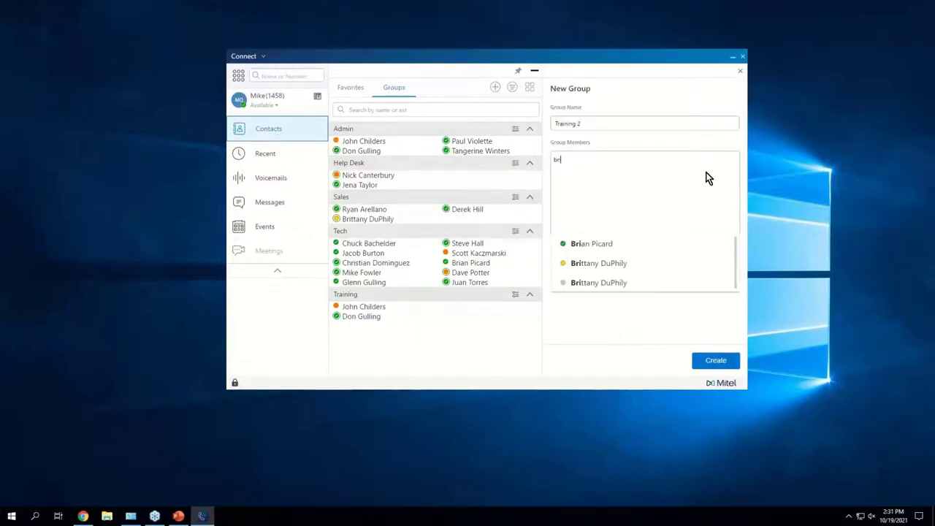
{"action": "left_click", "coordinate": [620, 263]}
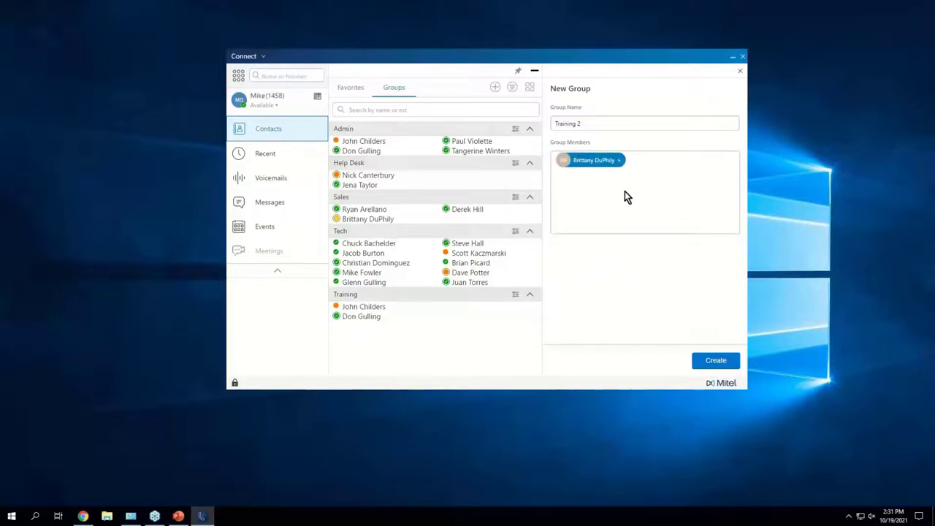
{"action": "type", "text": "pu"}
{"action": "left_click", "coordinate": [619, 243]}
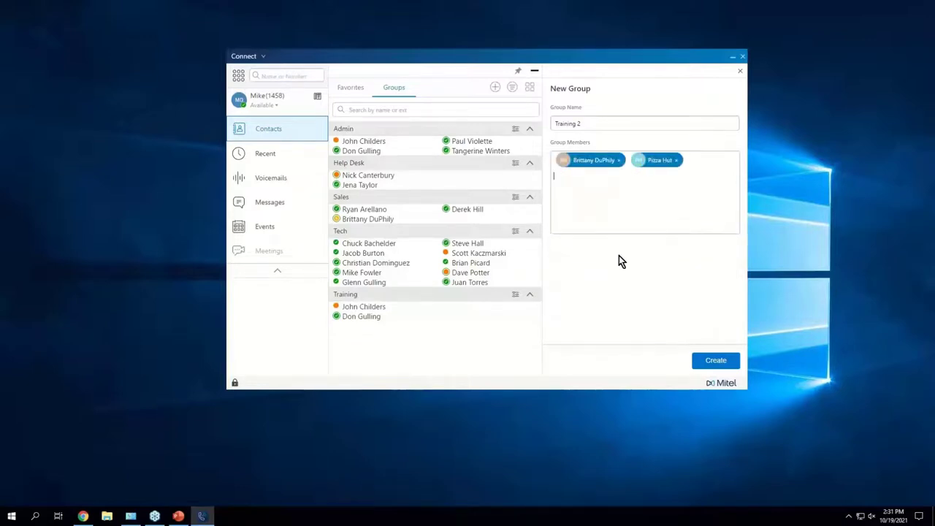
{"action": "left_click", "coordinate": [713, 363]}
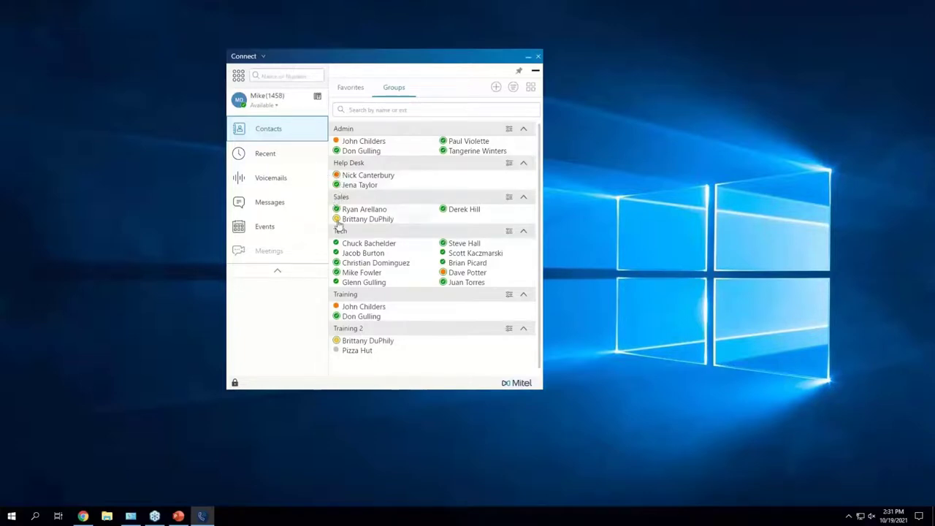
Step: Edit the Training 2 group, remove both members, and delete the group
{"action": "mouse_move", "coordinate": [338, 222]}
{"action": "mouse_move", "coordinate": [445, 276]}
{"action": "mouse_move", "coordinate": [512, 267]}
{"action": "mouse_move", "coordinate": [337, 357]}
{"action": "left_click", "coordinate": [509, 331]}
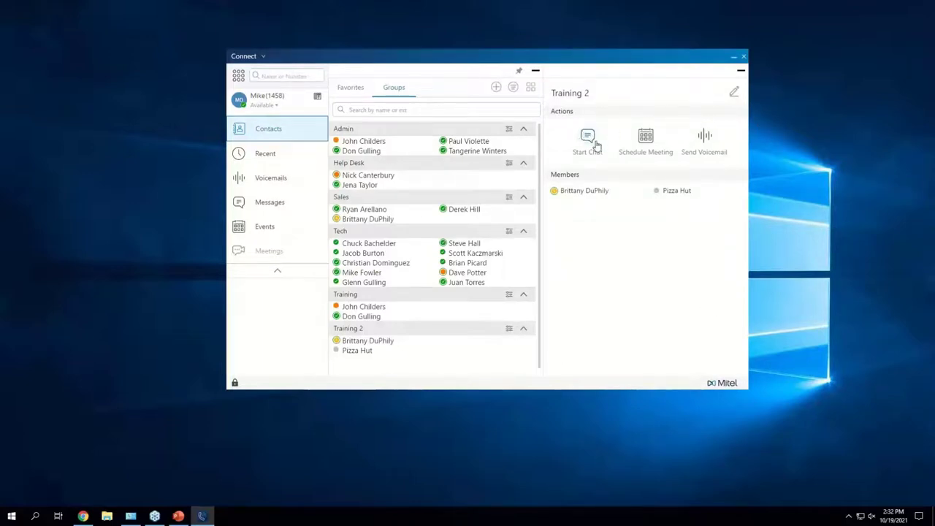
{"action": "left_click", "coordinate": [734, 95]}
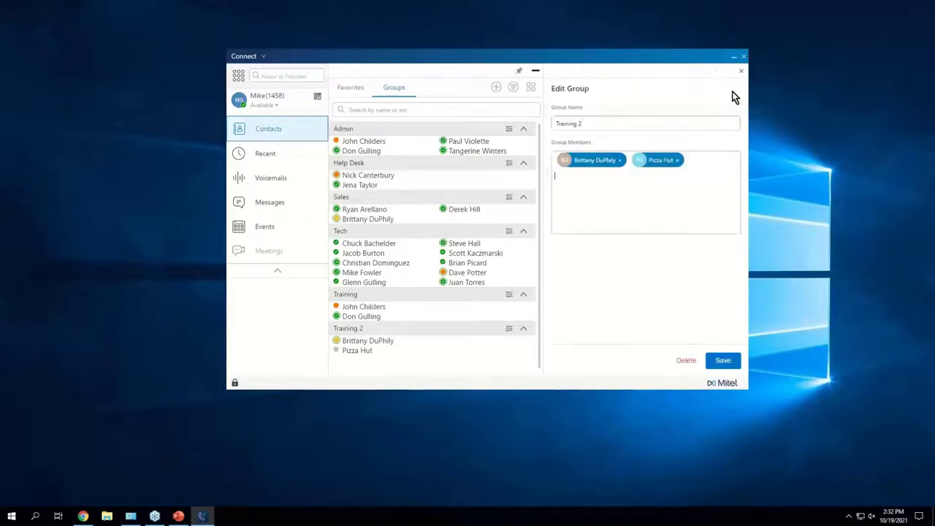
{"action": "left_click", "coordinate": [677, 160]}
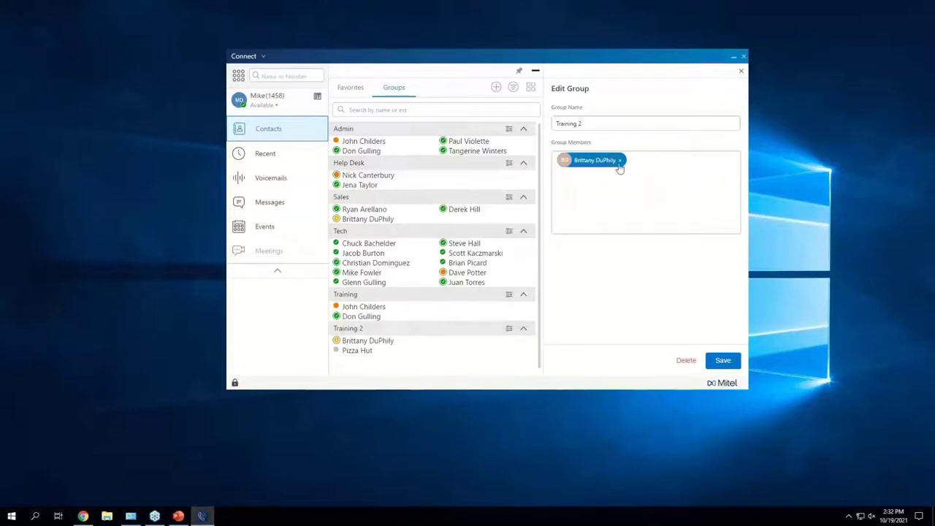
{"action": "left_click", "coordinate": [620, 160]}
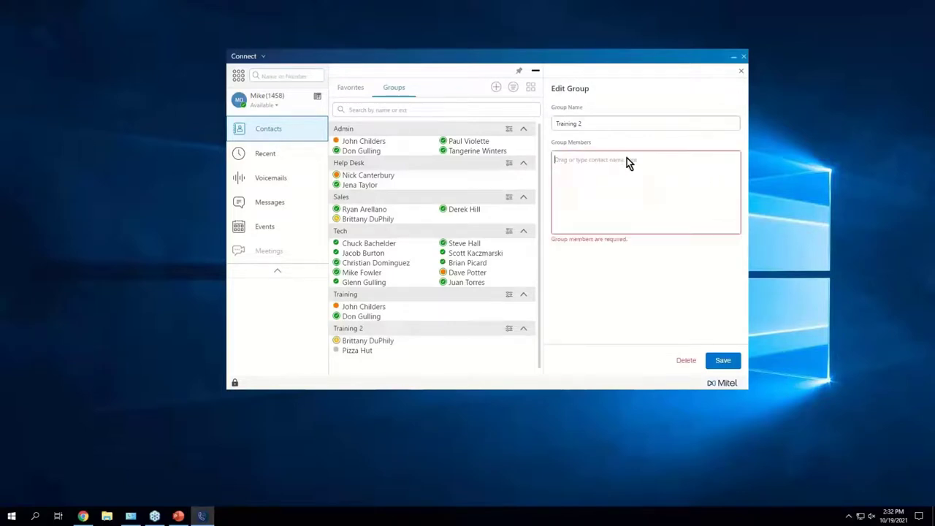
{"action": "left_click", "coordinate": [687, 361]}
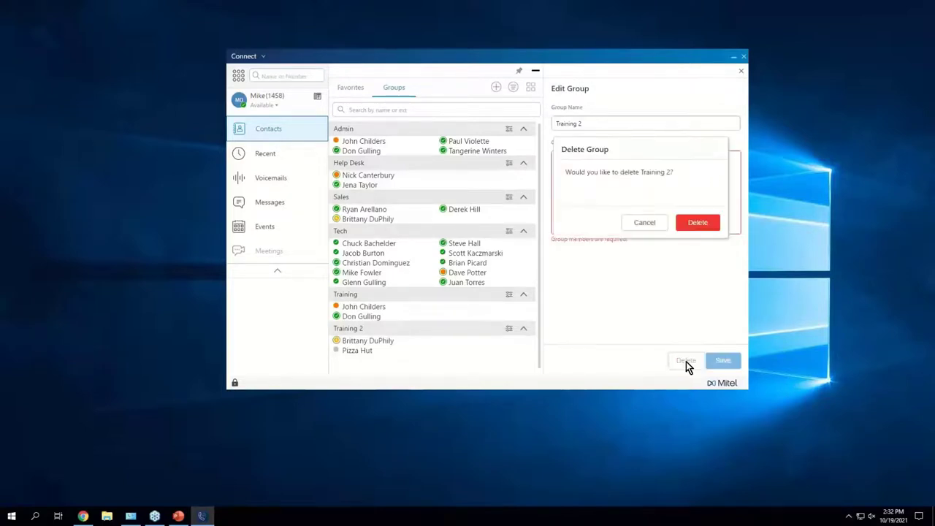
{"action": "left_click", "coordinate": [706, 224]}
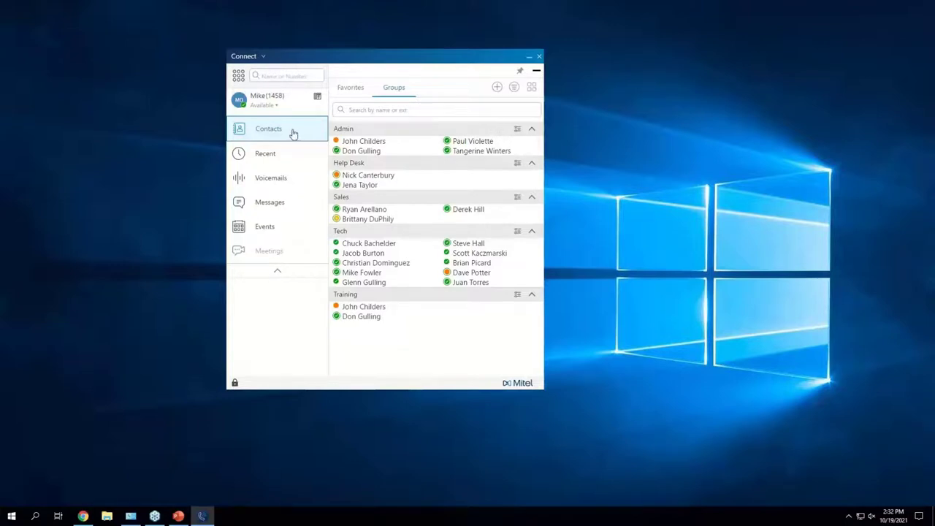
Step: Open the Recent call history and scroll through the older calls and back to the top
{"action": "left_click", "coordinate": [253, 159]}
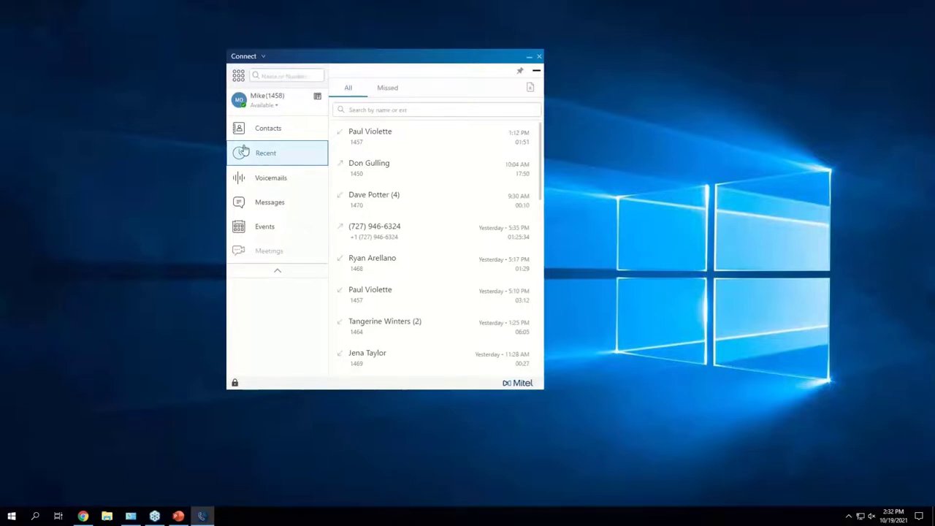
{"action": "scroll", "coordinate": [432, 217], "scroll_direction": "down", "scroll_amount": 5}
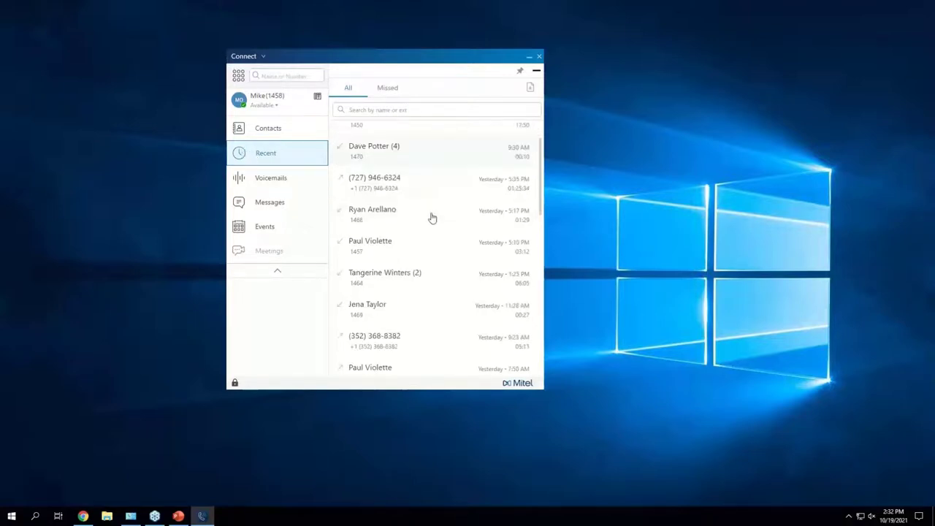
{"action": "scroll", "coordinate": [432, 217], "scroll_direction": "down", "scroll_amount": 10}
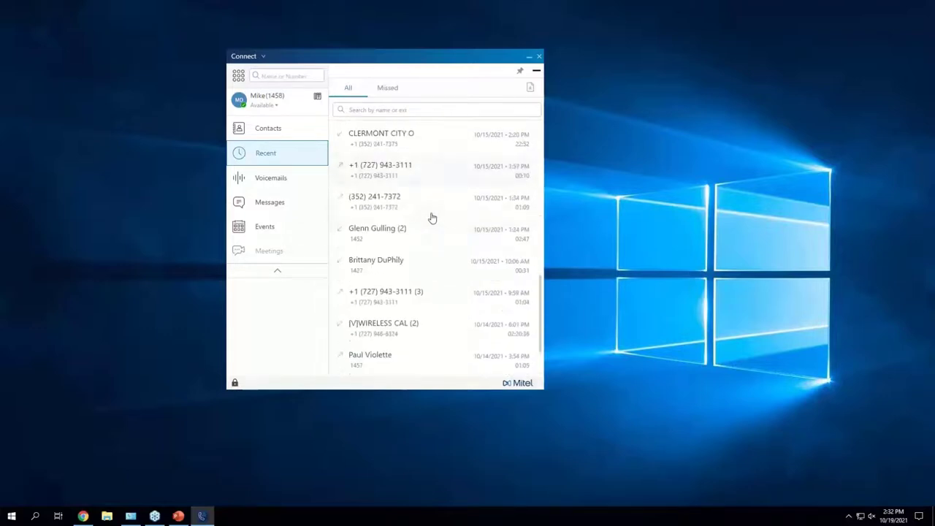
{"action": "scroll", "coordinate": [432, 217], "scroll_direction": "down", "scroll_amount": 9}
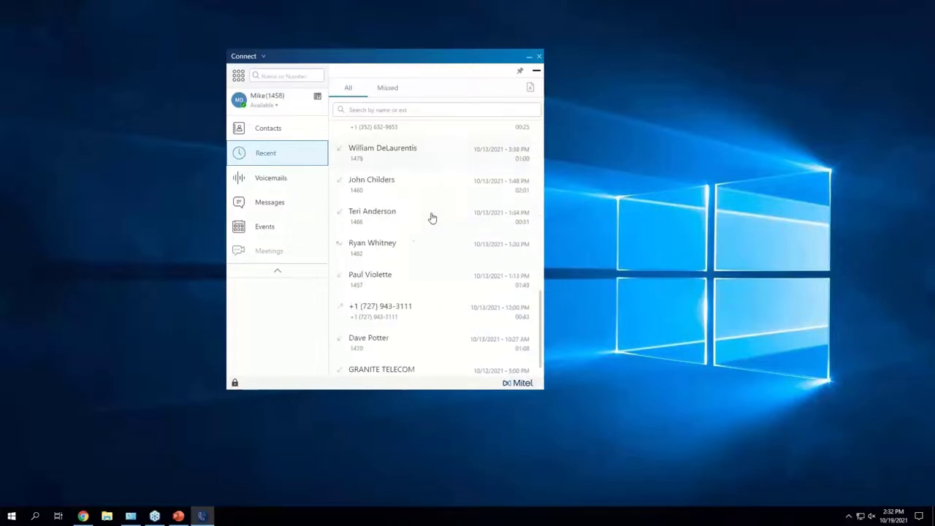
{"action": "scroll", "coordinate": [432, 217], "scroll_direction": "up", "scroll_amount": 9}
{"action": "scroll", "coordinate": [431, 217], "scroll_direction": "up", "scroll_amount": 15}
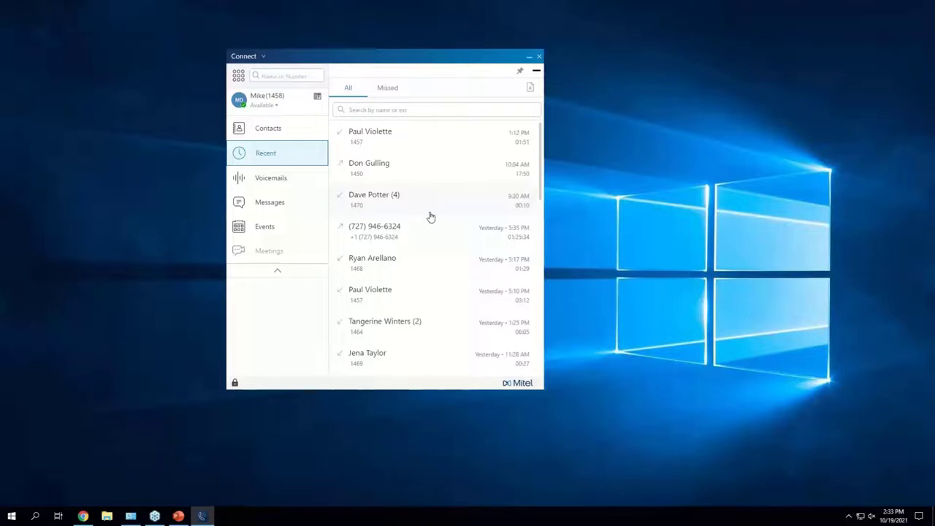
{"action": "scroll", "coordinate": [439, 146], "scroll_direction": "down", "scroll_amount": 6}
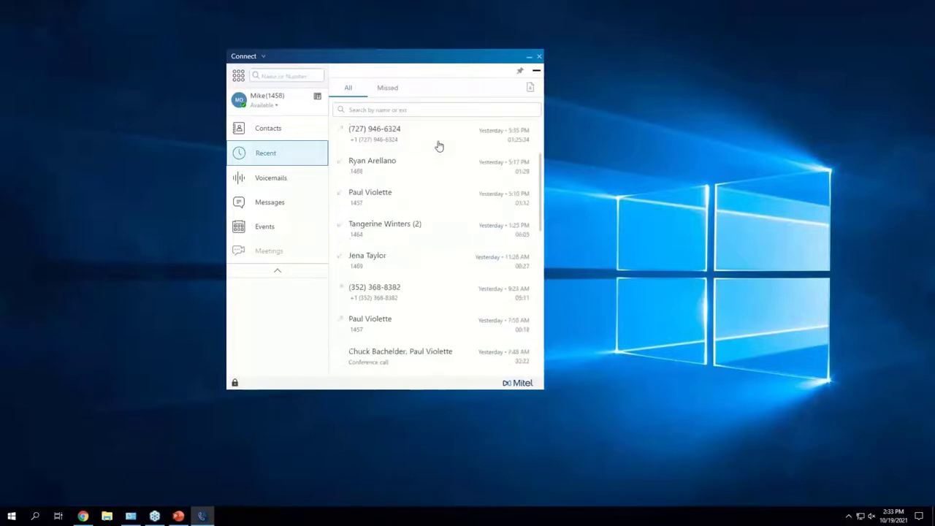
{"action": "scroll", "coordinate": [438, 146], "scroll_direction": "up", "scroll_amount": 4}
{"action": "scroll", "coordinate": [438, 146], "scroll_direction": "up", "scroll_amount": 3}
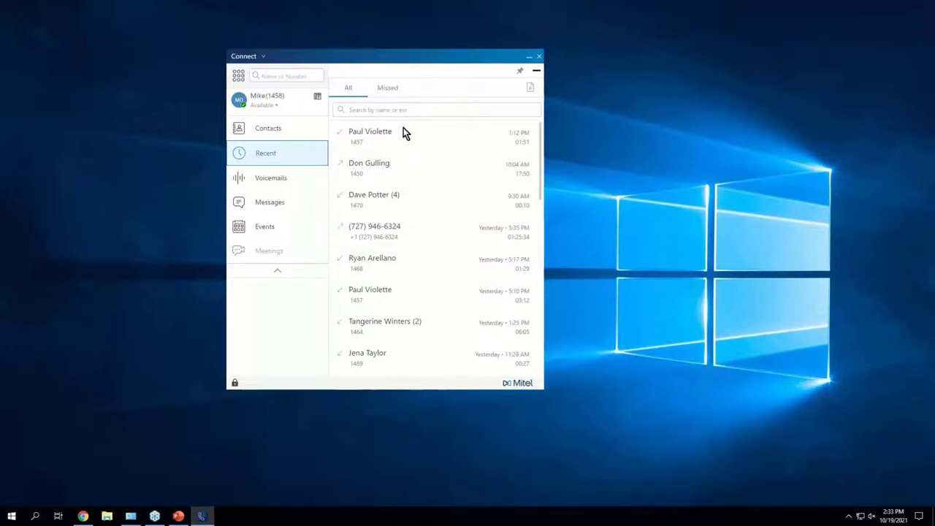
{"action": "left_click", "coordinate": [388, 88]}
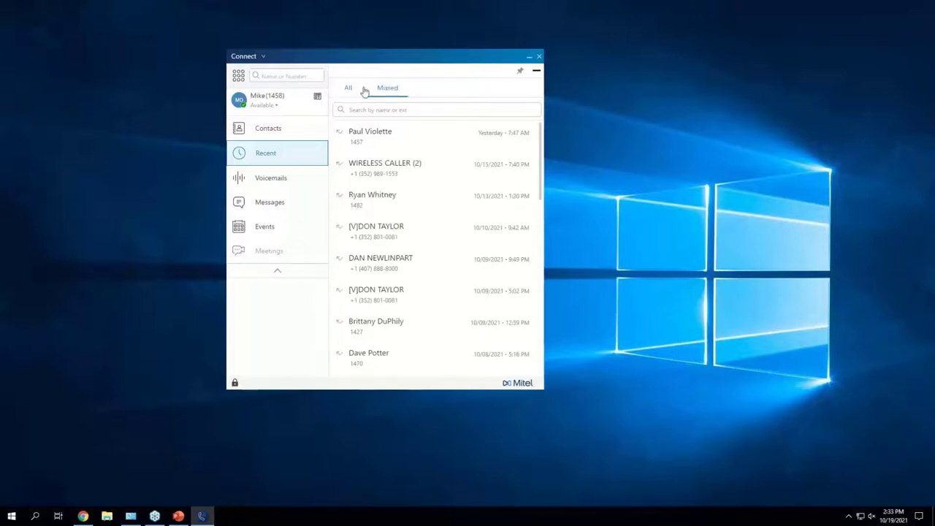
{"action": "left_click", "coordinate": [363, 89]}
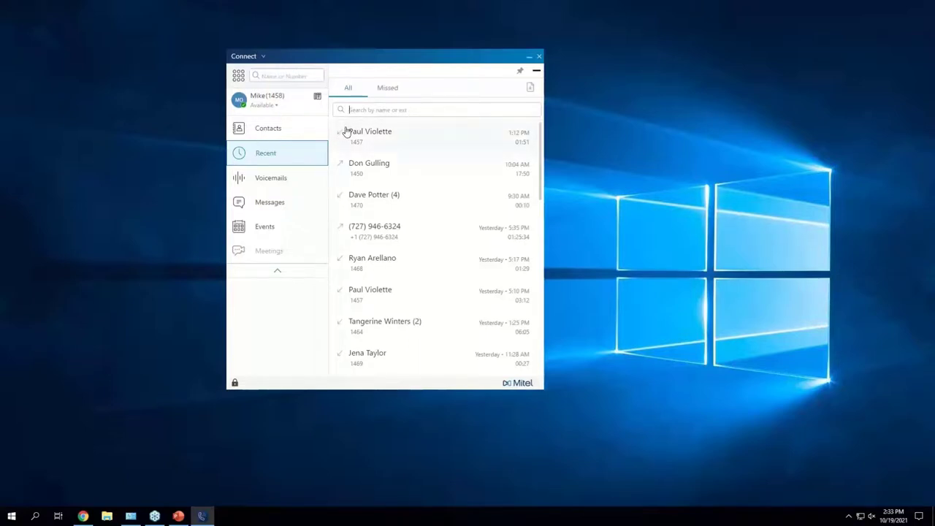
{"action": "scroll", "coordinate": [439, 319], "scroll_direction": "down", "scroll_amount": 5}
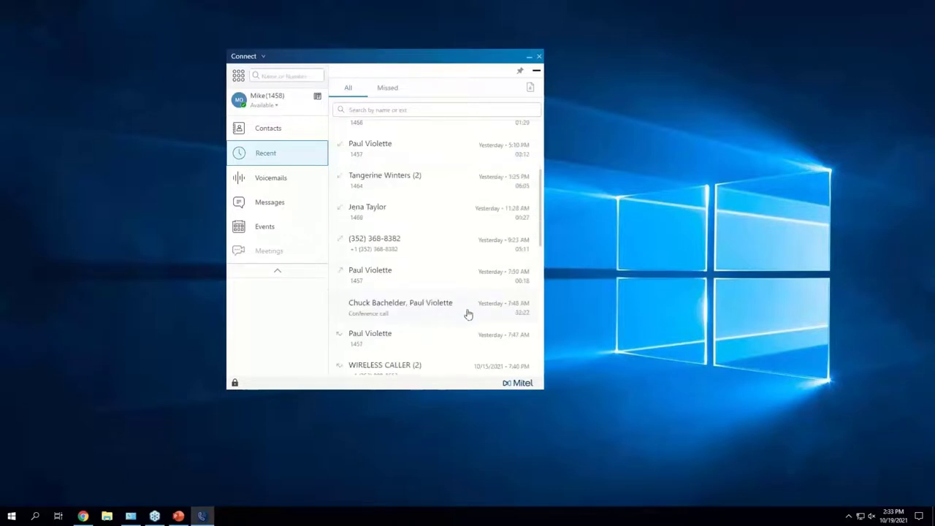
{"action": "scroll", "coordinate": [470, 312], "scroll_direction": "down", "scroll_amount": 3}
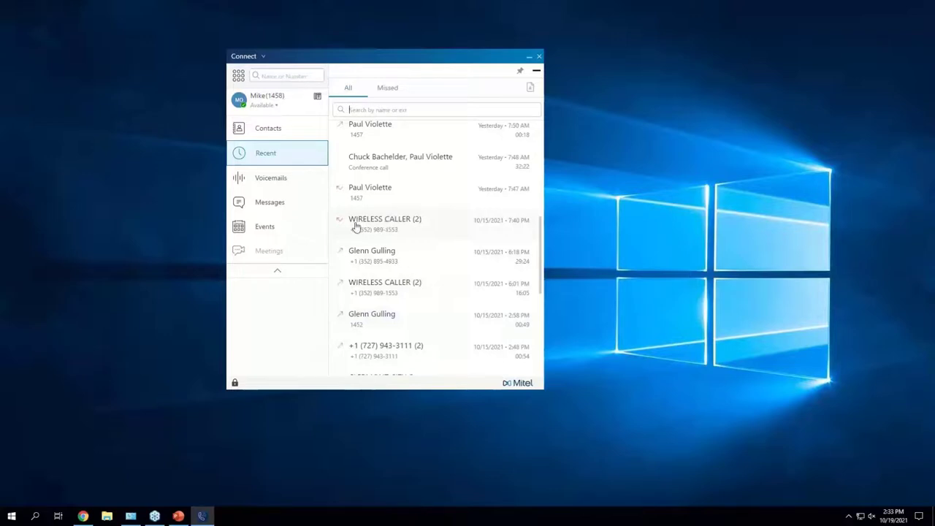
{"action": "scroll", "coordinate": [366, 229], "scroll_direction": "down", "scroll_amount": 4}
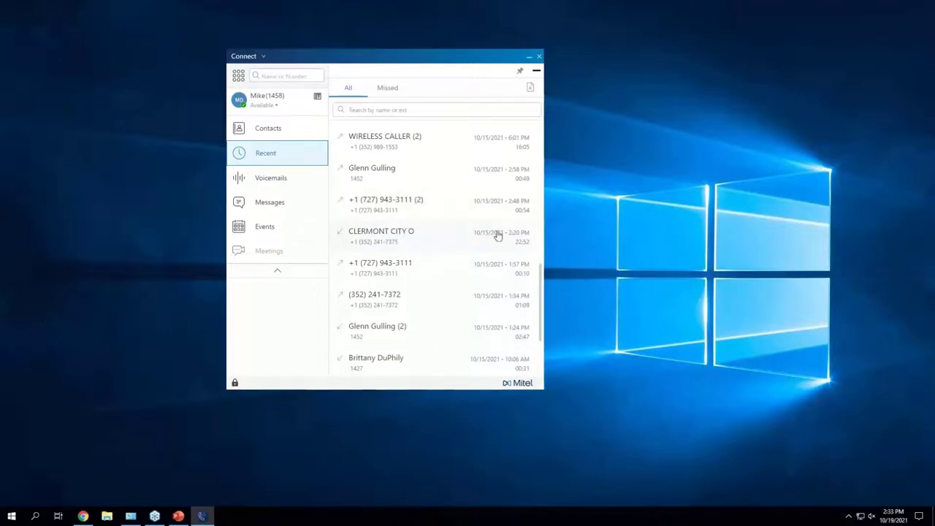
{"action": "scroll", "coordinate": [439, 240], "scroll_direction": "up", "scroll_amount": 10}
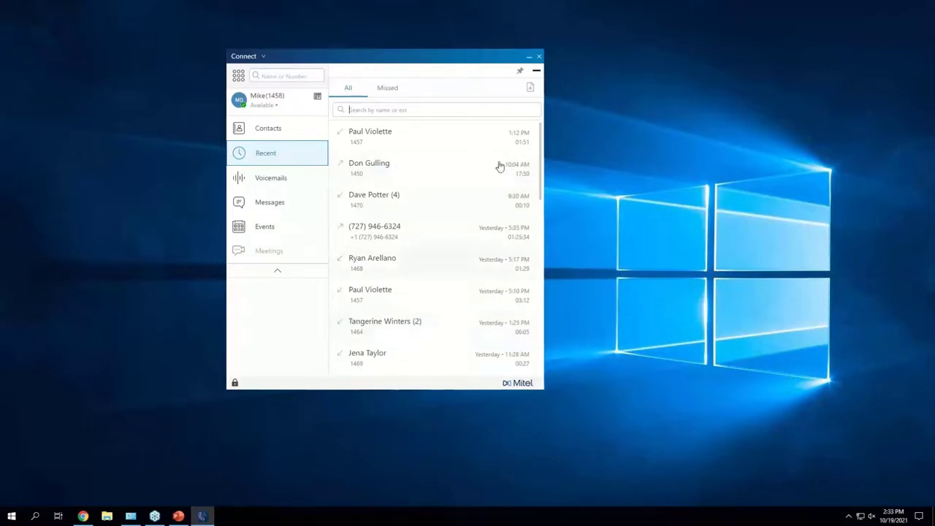
{"action": "type", "text": "clermont"}
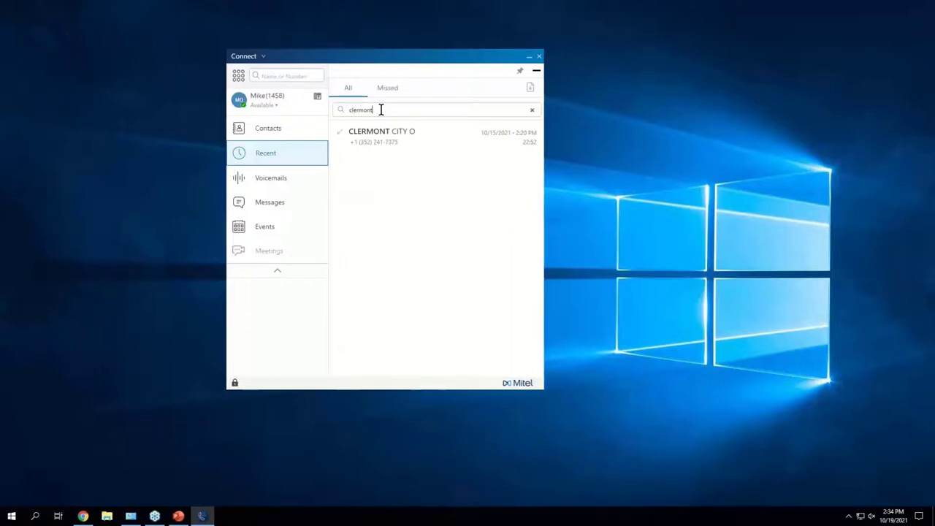
{"action": "left_click", "coordinate": [532, 111]}
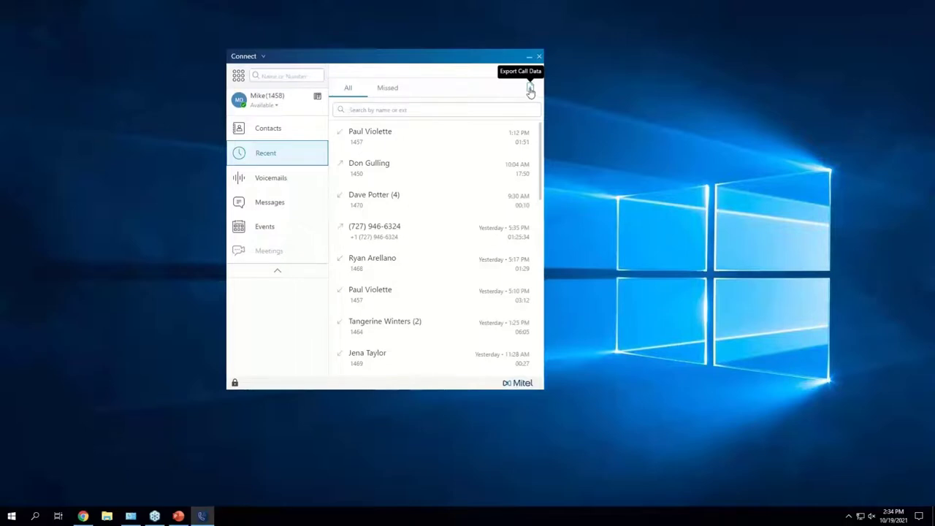
{"action": "left_click", "coordinate": [530, 88]}
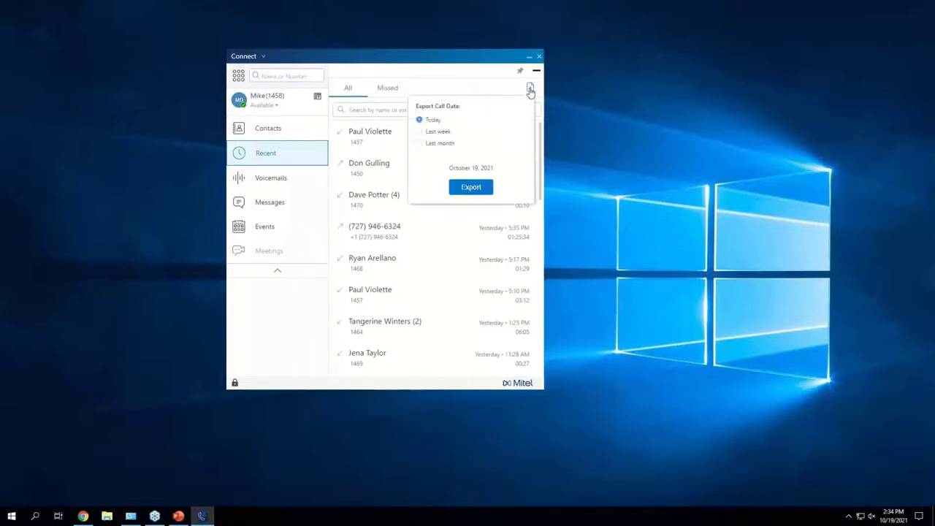
{"action": "left_click", "coordinate": [419, 143]}
{"action": "left_click", "coordinate": [471, 187]}
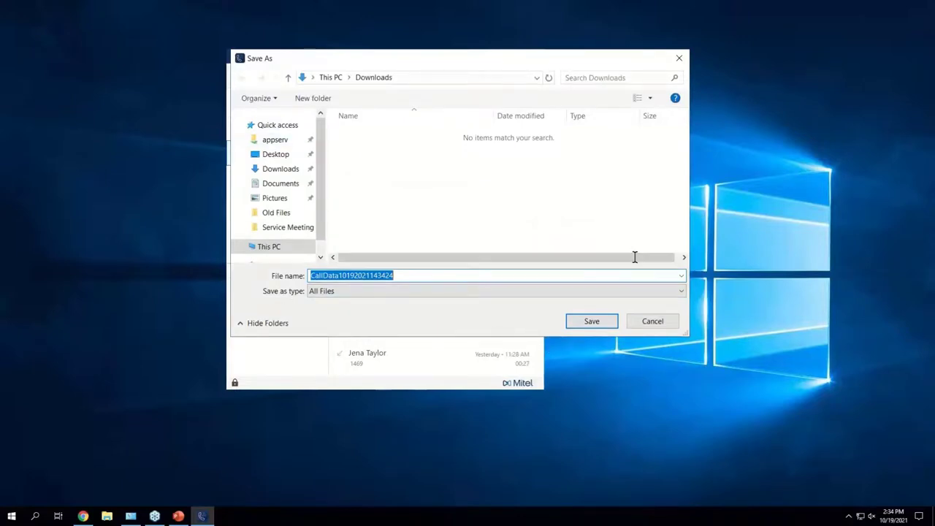
{"action": "left_click", "coordinate": [286, 156]}
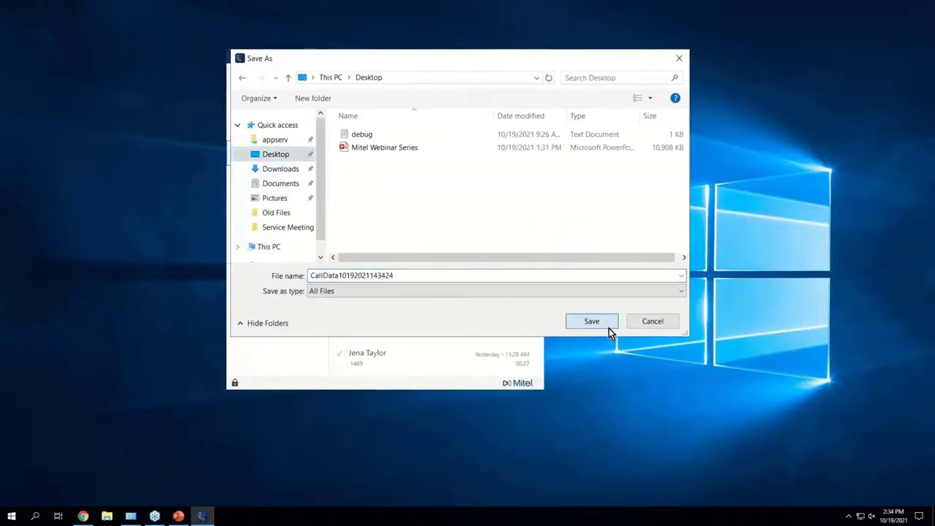
{"action": "left_click", "coordinate": [608, 326]}
Step: Turn on Show desktop icons from the desktop's View menu
{"action": "right_click", "coordinate": [72, 36]}
{"action": "mouse_move", "coordinate": [92, 44]}
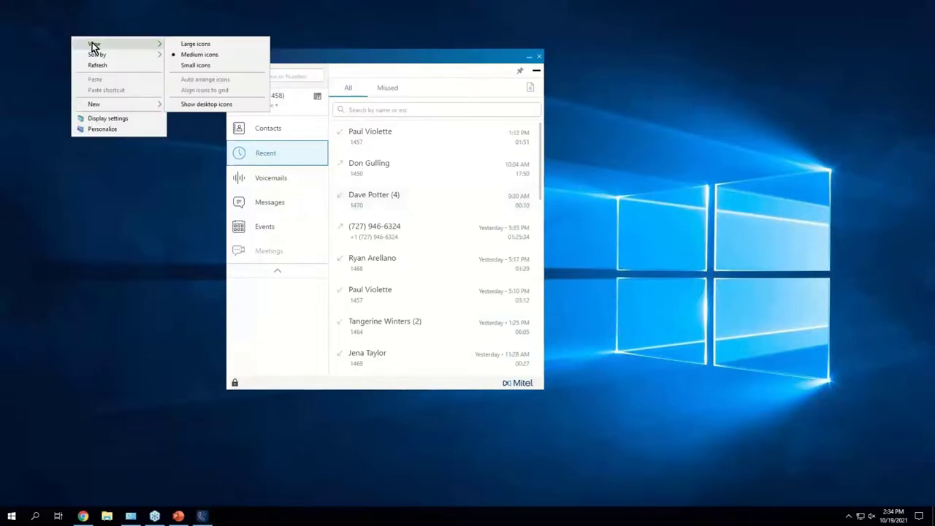
{"action": "left_click", "coordinate": [215, 104]}
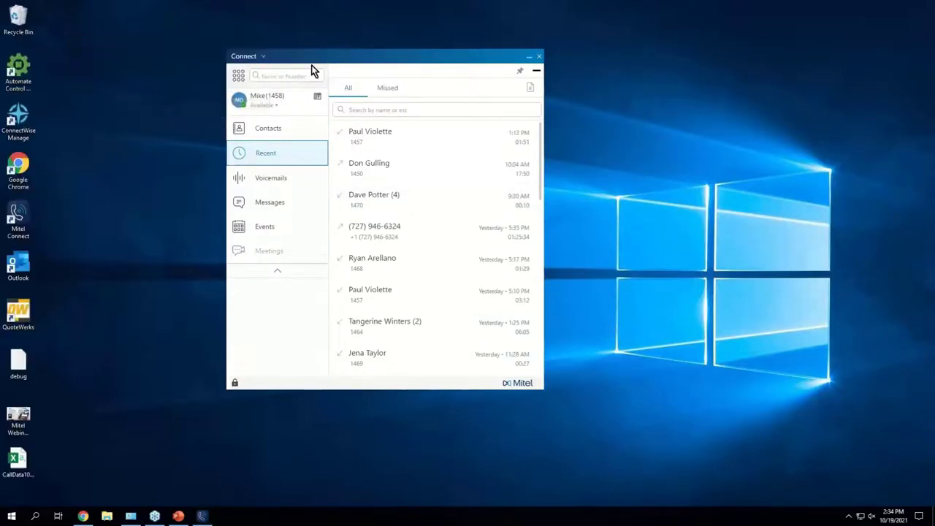
{"action": "double_click", "coordinate": [33, 457]}
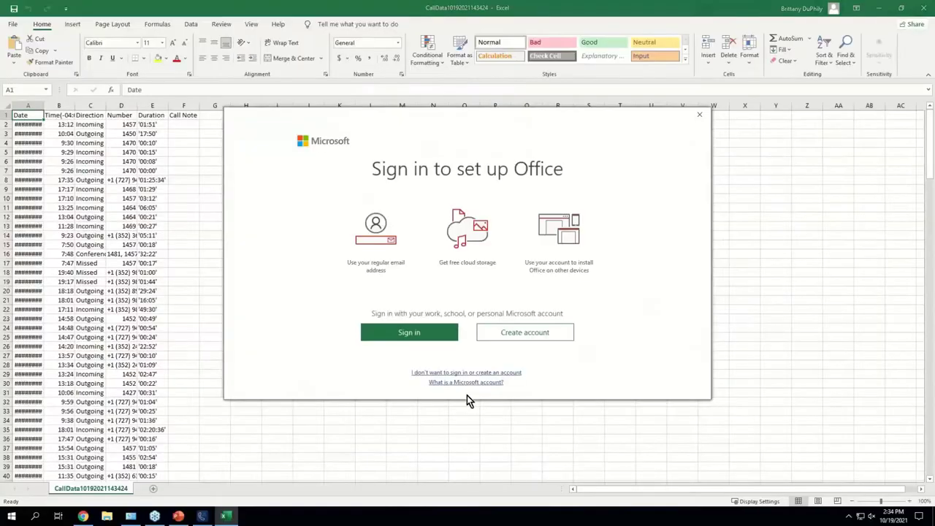
{"action": "left_click", "coordinate": [700, 117]}
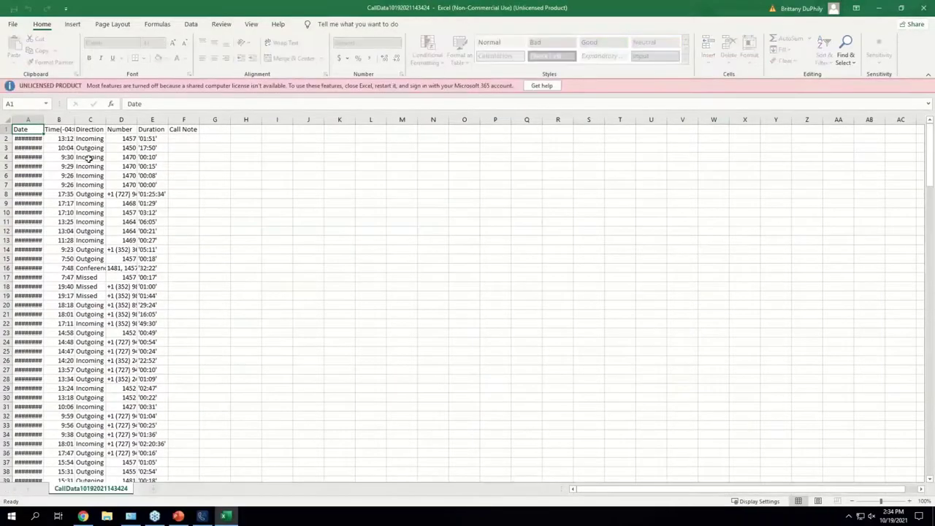
{"action": "left_click", "coordinate": [6, 119]}
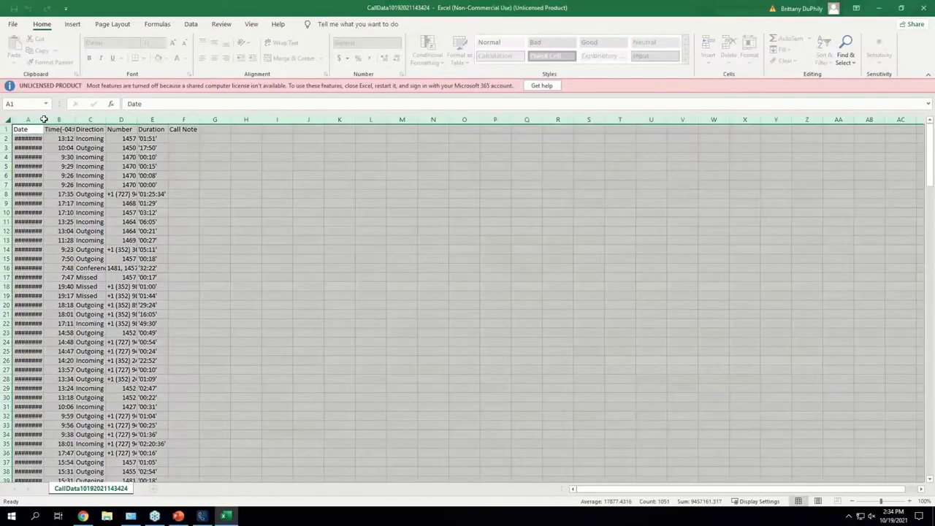
{"action": "left_click", "coordinate": [7, 120]}
{"action": "left_click", "coordinate": [8, 119]}
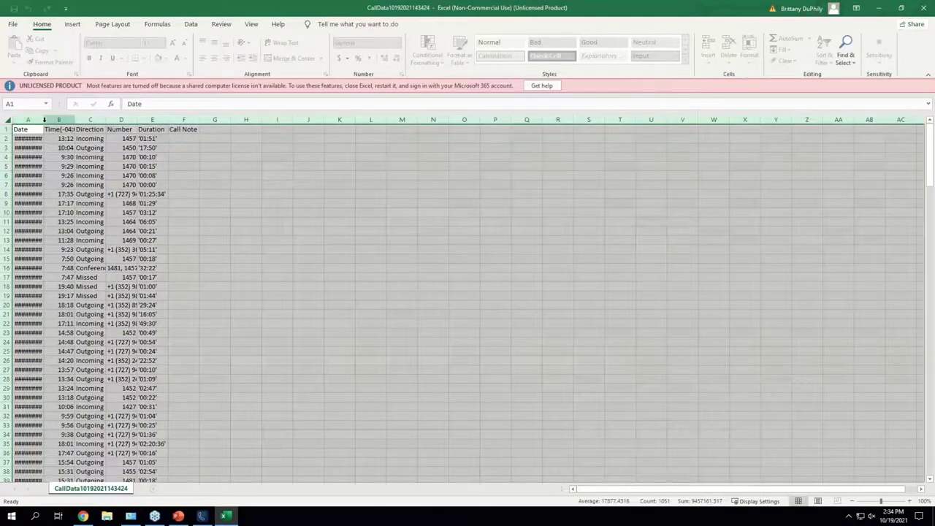
Step: Inspect columns A–D and the Date and Duration headers, then close the workbook
{"action": "left_click", "coordinate": [41, 120]}
{"action": "left_click", "coordinate": [176, 175]}
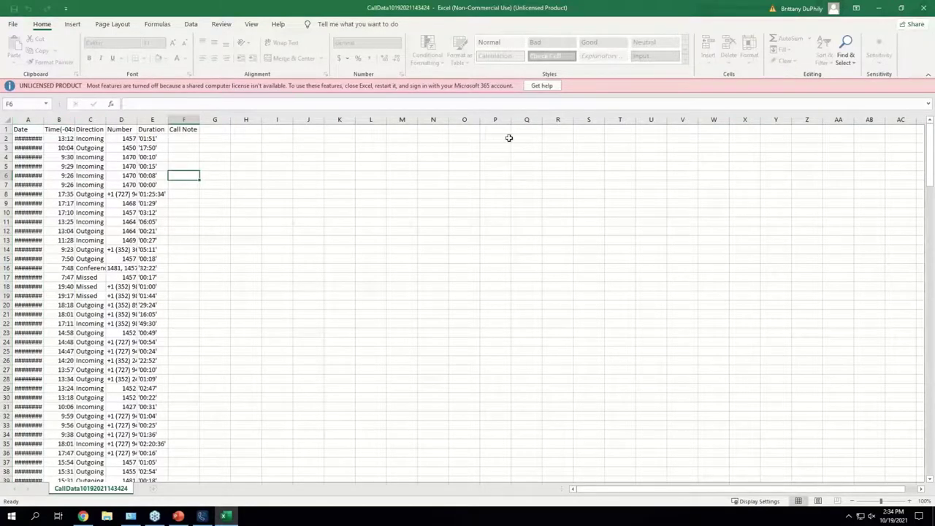
{"action": "left_click", "coordinate": [528, 156]}
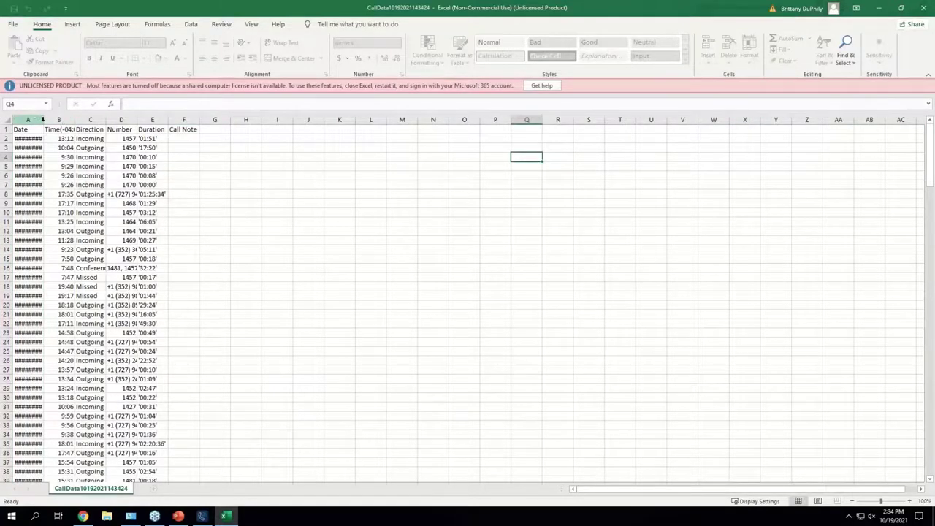
{"action": "left_click_drag", "start_coordinate": [42, 120], "coordinate": [109, 117]}
{"action": "left_click", "coordinate": [222, 176]}
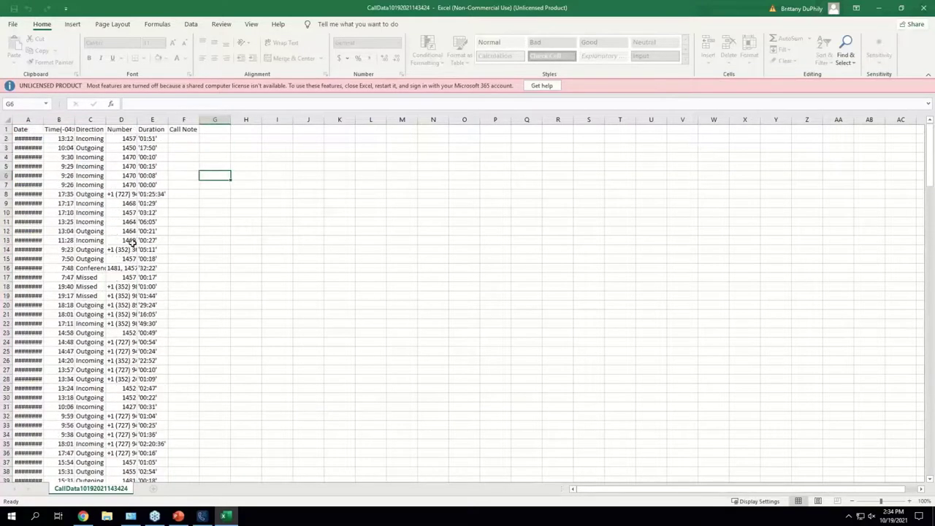
{"action": "left_click", "coordinate": [26, 129]}
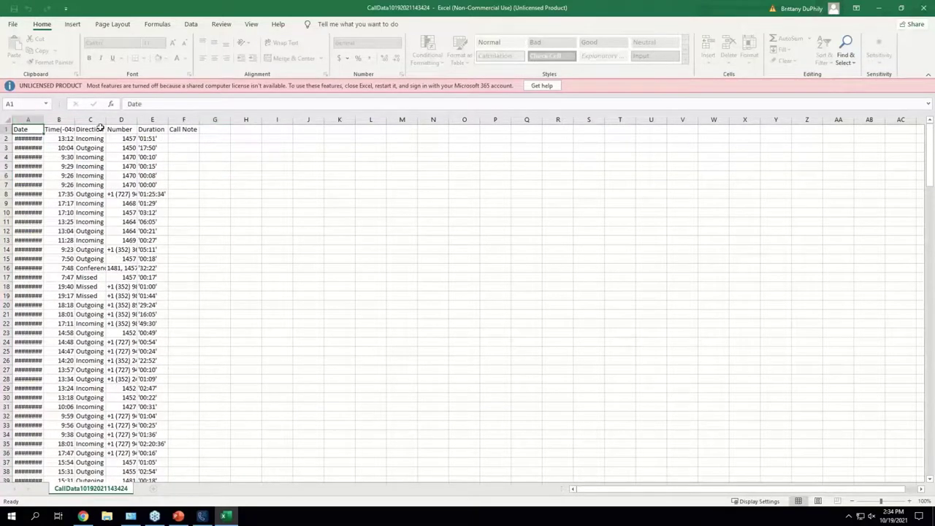
{"action": "left_click", "coordinate": [113, 130]}
{"action": "left_click", "coordinate": [163, 130]}
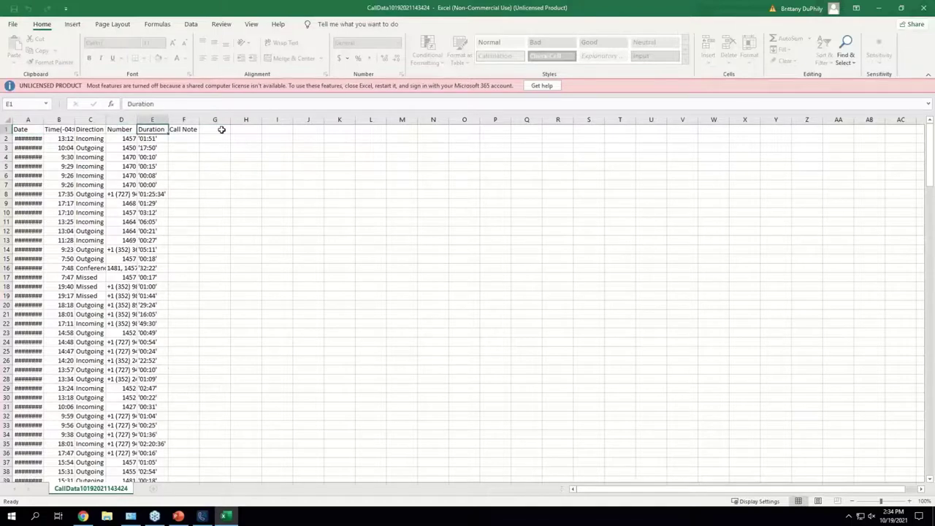
{"action": "left_click", "coordinate": [918, 9]}
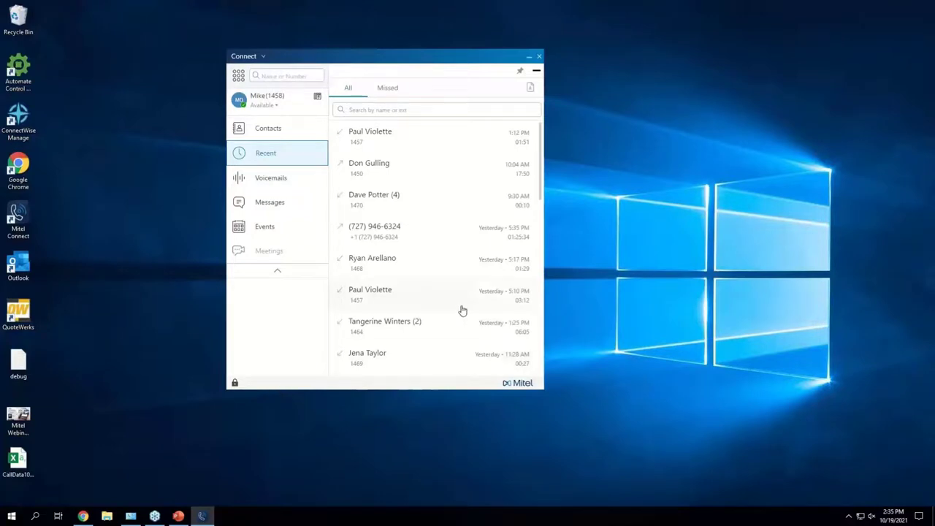
Step: Browse the All, Unheard and Saved voicemail tabs, then move to the Messages section
{"action": "left_click", "coordinate": [285, 182]}
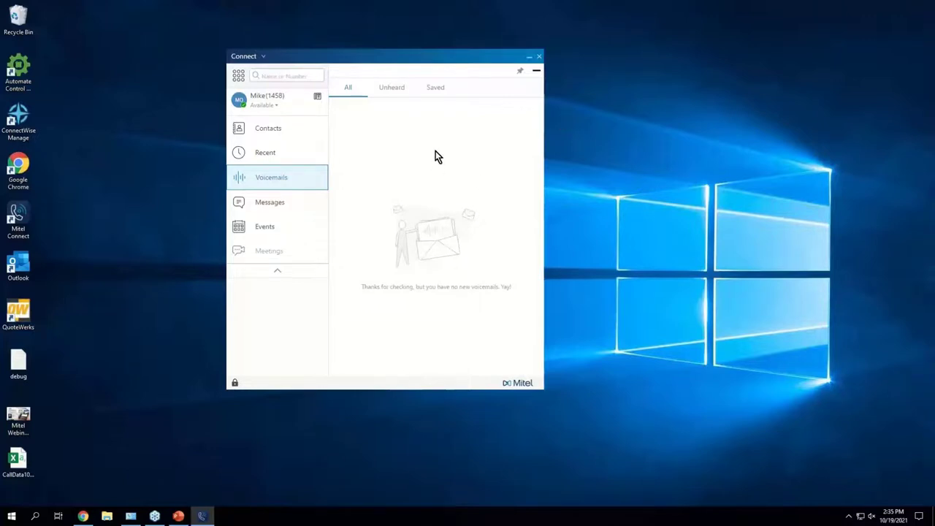
{"action": "left_click", "coordinate": [375, 88]}
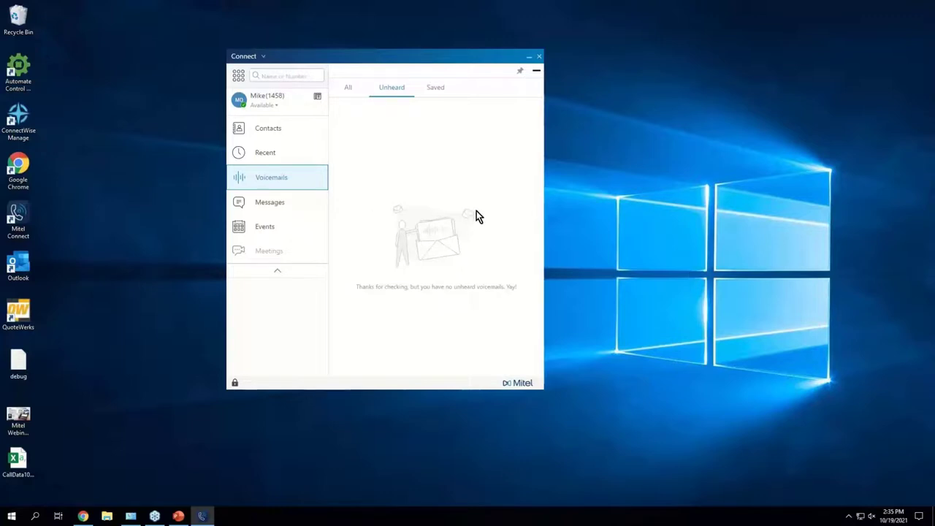
{"action": "left_click", "coordinate": [348, 88]}
{"action": "left_click", "coordinate": [379, 89]}
{"action": "left_click", "coordinate": [447, 93]}
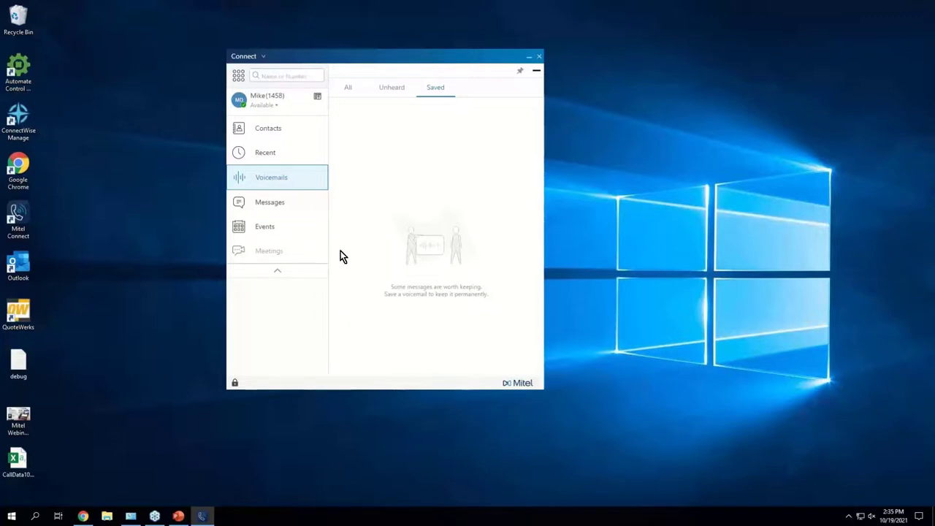
{"action": "left_click", "coordinate": [298, 200]}
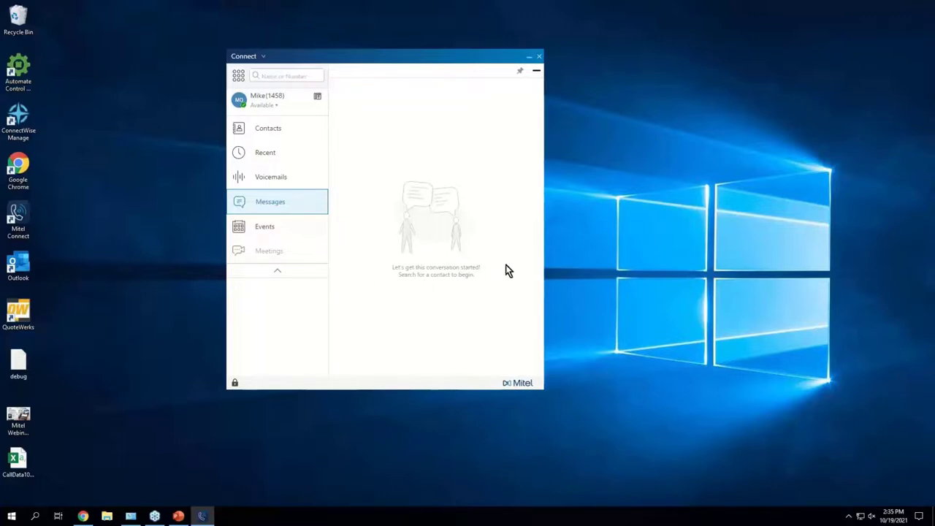
Step: Search the directory for the colleague and send them the chat message Hello
{"action": "left_click", "coordinate": [276, 77]}
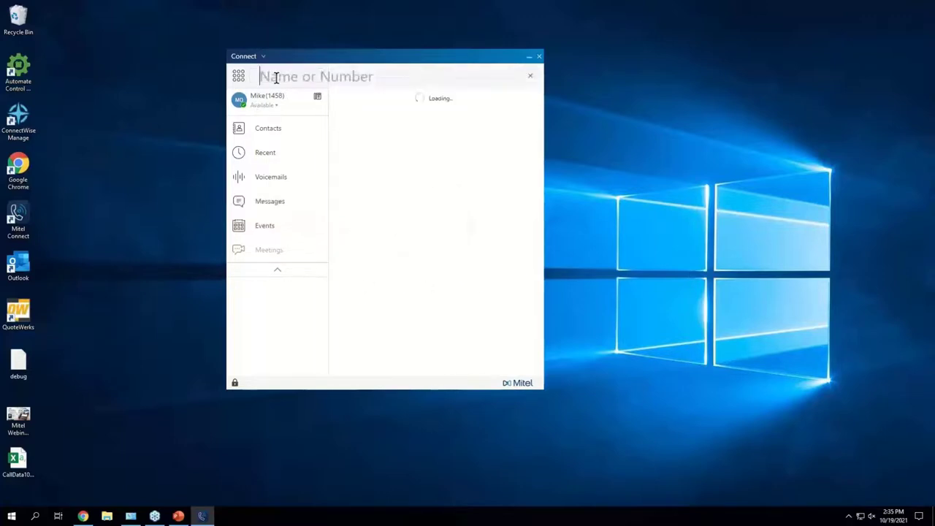
{"action": "type", "text": "brit"}
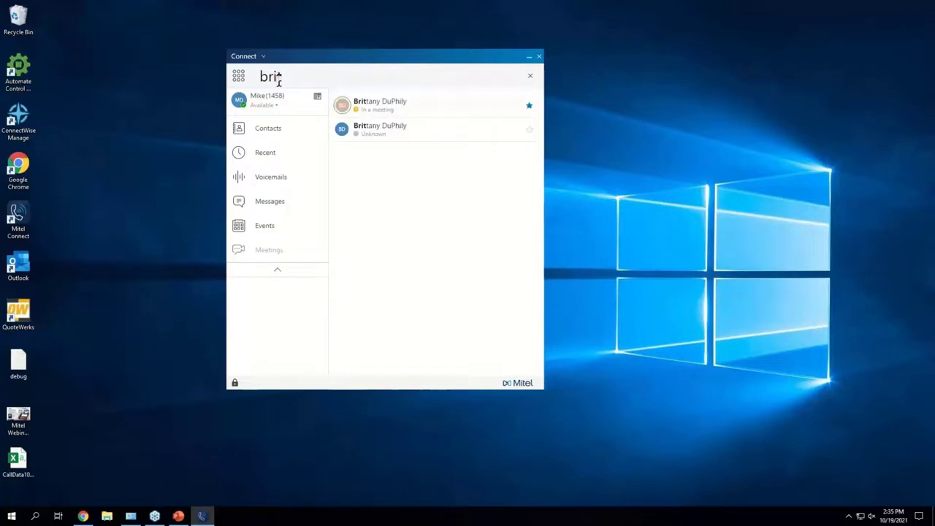
{"action": "left_click", "coordinate": [441, 103]}
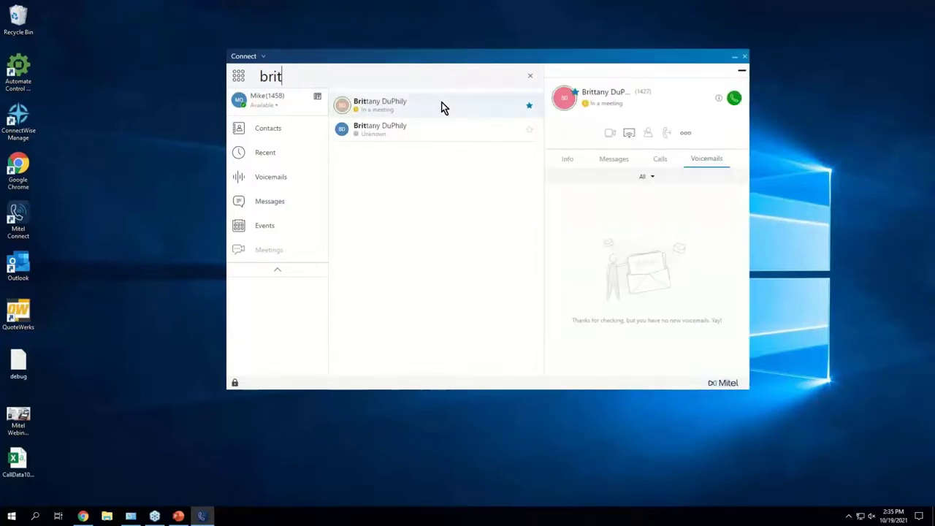
{"action": "left_click", "coordinate": [624, 162]}
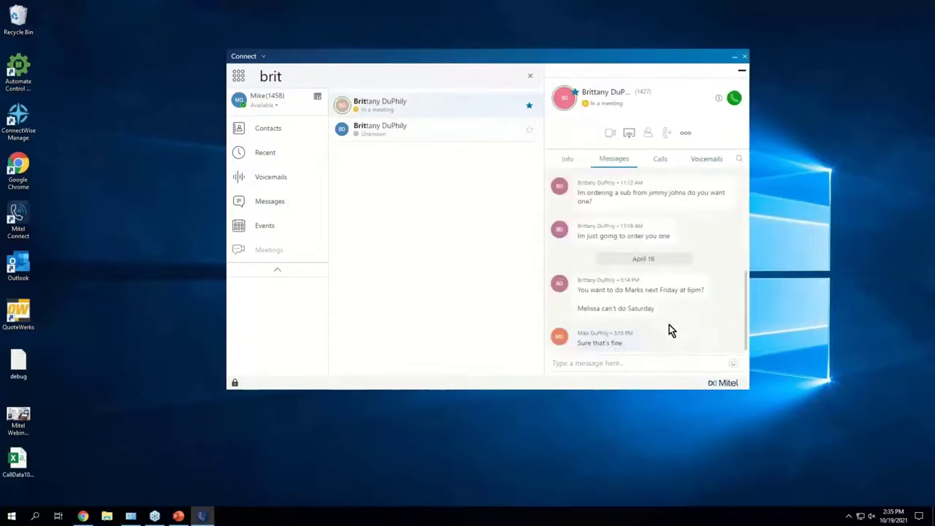
{"action": "left_click", "coordinate": [658, 362]}
{"action": "type", "text": "Hello"}
{"action": "key", "text": "Return"}
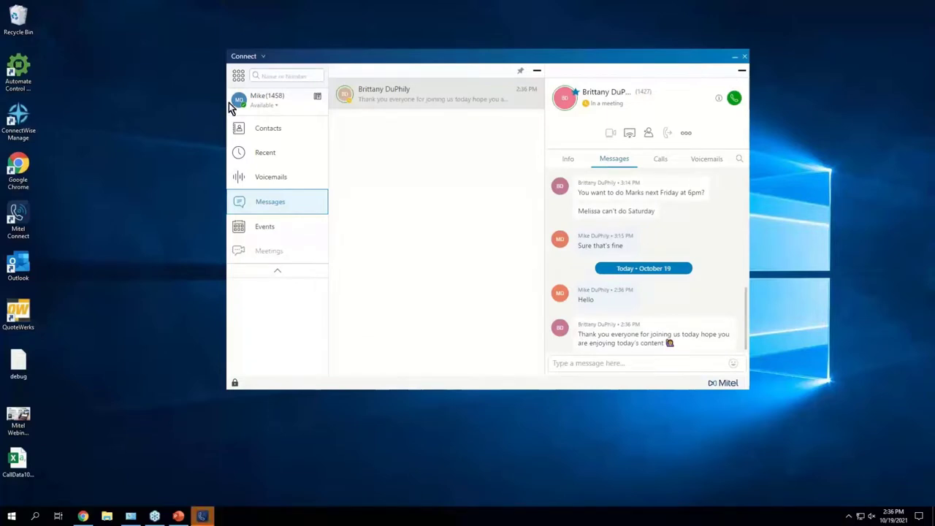
Step: Collapse the conversation and message list panels, reopen the chat, and close the chat panel
{"action": "left_click", "coordinate": [743, 72]}
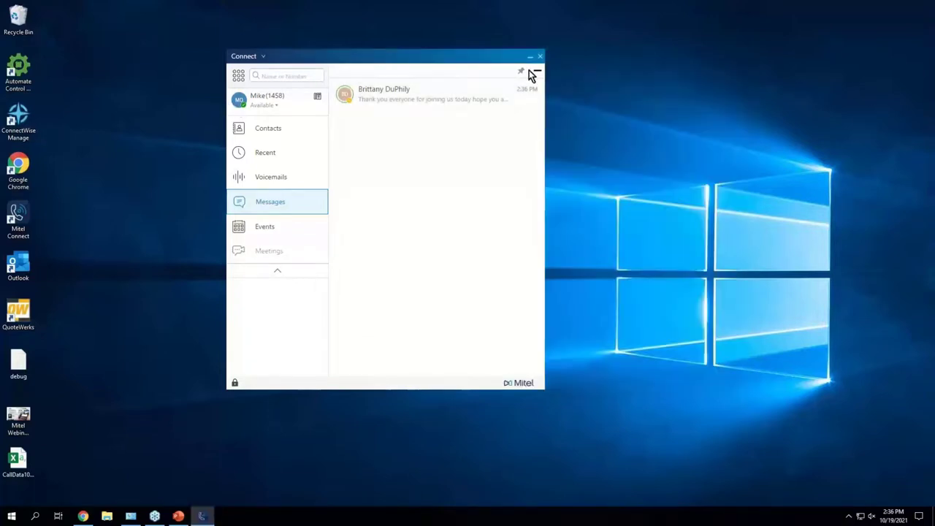
{"action": "left_click", "coordinate": [536, 75]}
{"action": "left_click", "coordinate": [275, 129]}
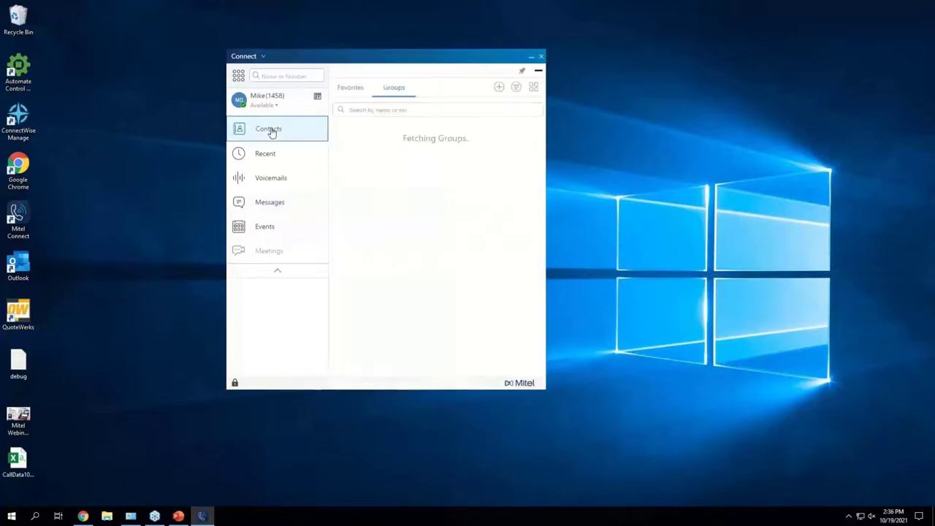
{"action": "left_click", "coordinate": [259, 205]}
{"action": "left_click", "coordinate": [407, 97]}
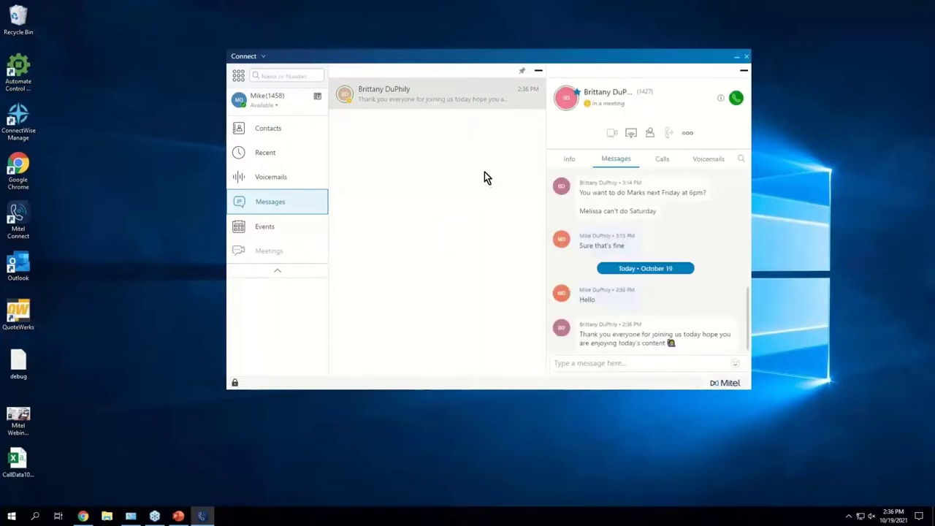
{"action": "left_click", "coordinate": [539, 70]}
{"action": "left_click", "coordinate": [527, 72]}
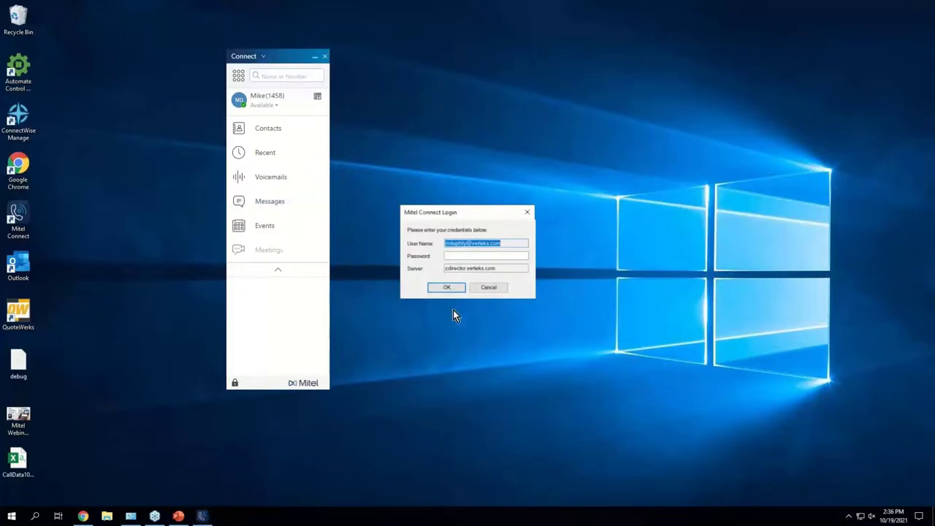
Step: Cancel the login prompt, open Events, and dismiss the Exchange credentials request
{"action": "left_click", "coordinate": [488, 287]}
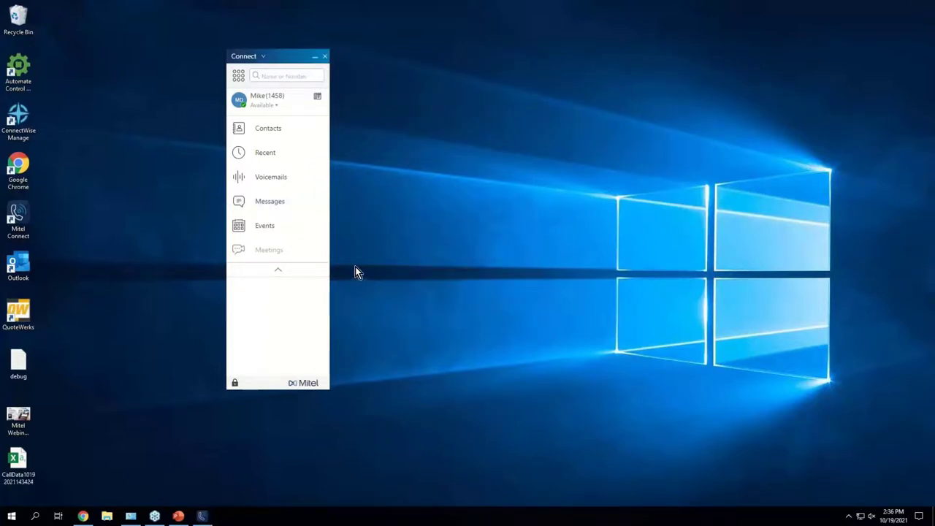
{"action": "left_click", "coordinate": [251, 226]}
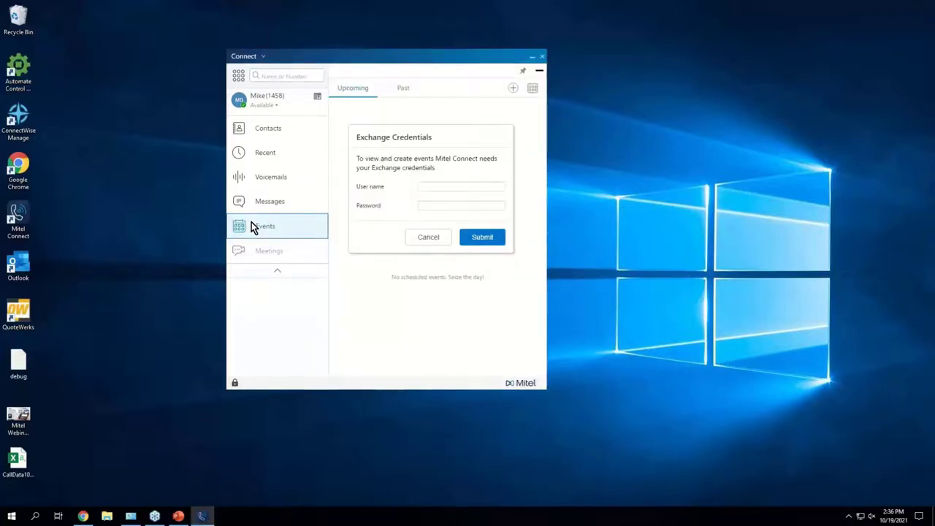
{"action": "left_click", "coordinate": [429, 237]}
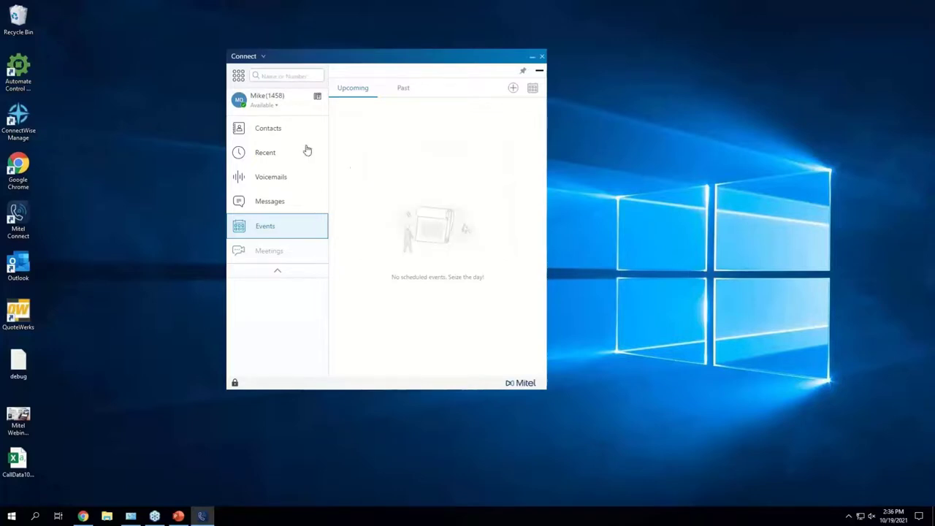
Step: View your own profile, return to Events, dismiss the Exchange prompt, and start a new event
{"action": "left_click", "coordinate": [282, 100]}
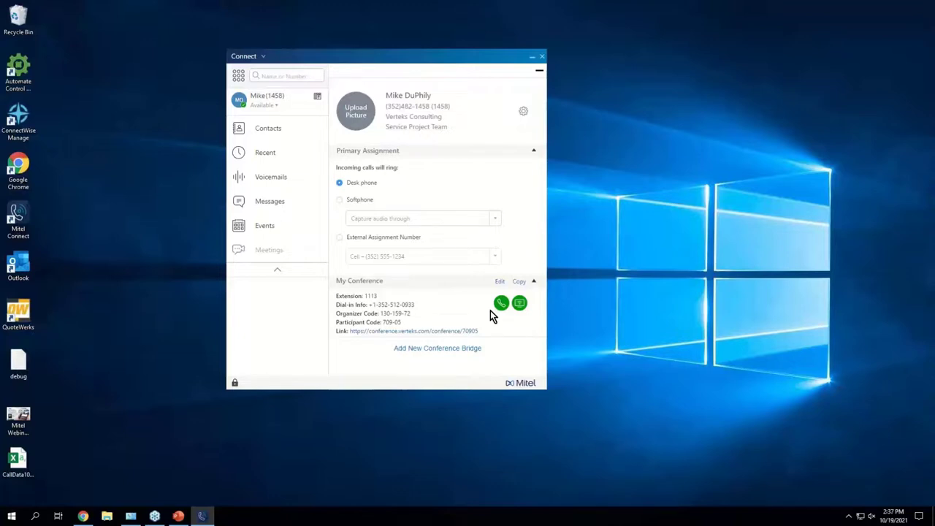
{"action": "left_click", "coordinate": [274, 234]}
{"action": "left_click", "coordinate": [415, 239]}
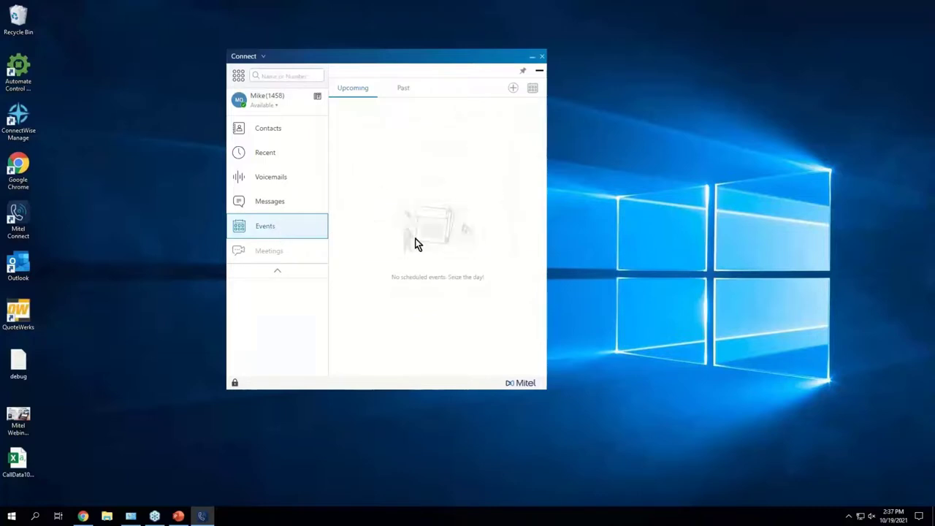
{"action": "left_click", "coordinate": [513, 88]}
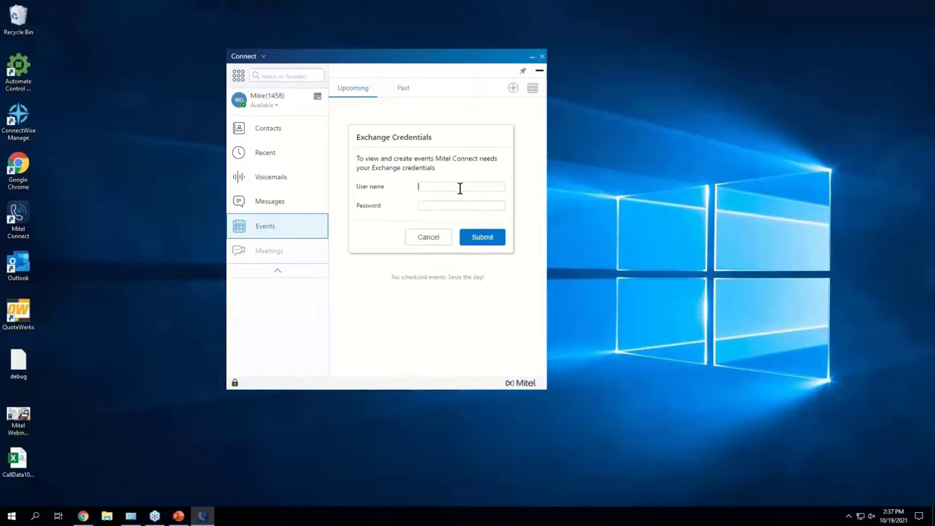
Step: Enter the Exchange user name and password, retyping the password, and submit them
{"action": "key", "text": "Tab"}
{"action": "type", "text": "••••••"}
{"action": "key", "text": "BackSpace"}
{"action": "key", "text": "BackSpace"}
{"action": "key", "text": "BackSpace"}
{"action": "key", "text": "BackSpace"}
{"action": "key", "text": "BackSpace"}
{"action": "key", "text": "BackSpace"}
{"action": "type", "text": "••••••••••••••"}
{"action": "key", "text": "BackSpace"}
{"action": "key", "text": "BackSpace"}
{"action": "key", "text": "BackSpace"}
{"action": "key", "text": "BackSpace"}
{"action": "key", "text": "BackSpace"}
{"action": "key", "text": "BackSpace"}
{"action": "key", "text": "BackSpace"}
{"action": "key", "text": "BackSpace"}
{"action": "key", "text": "BackSpace"}
{"action": "key", "text": "BackSpace"}
{"action": "key", "text": "BackSpace"}
{"action": "key", "text": "BackSpace"}
{"action": "key", "text": "BackSpace"}
{"action": "key", "text": "BackSpace"}
{"action": "type", "text": "••••"}
{"action": "key", "text": "BackSpace"}
{"action": "key", "text": "BackSpace"}
{"action": "key", "text": "BackSpace"}
{"action": "key", "text": "BackSpace"}
{"action": "type", "text": "•••••••••••••••••••••"}
{"action": "left_click", "coordinate": [463, 238]}
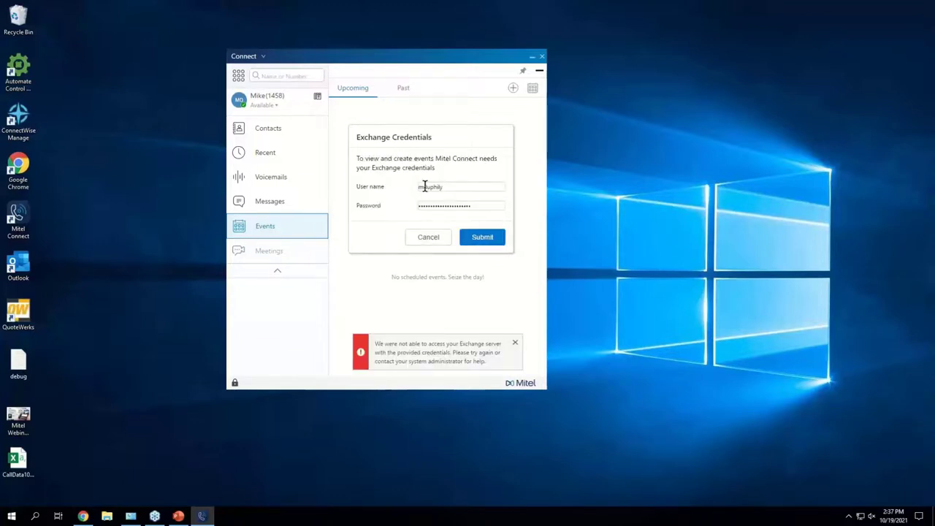
Step: Add the company domain to the user name, resubmit, and confirm the successful connection
{"action": "left_click", "coordinate": [448, 185]}
{"action": "type", "text": "@arteks.com"}
{"action": "left_click", "coordinate": [482, 237]}
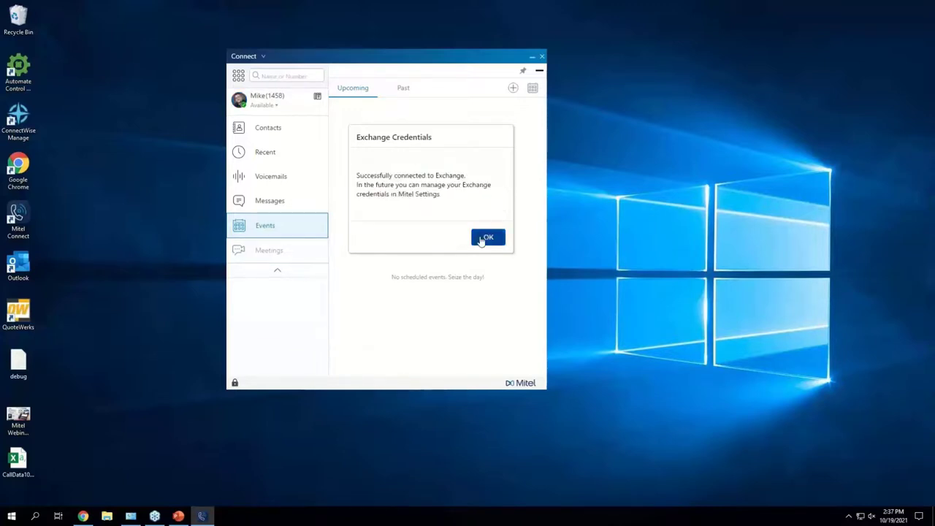
{"action": "left_click", "coordinate": [485, 237]}
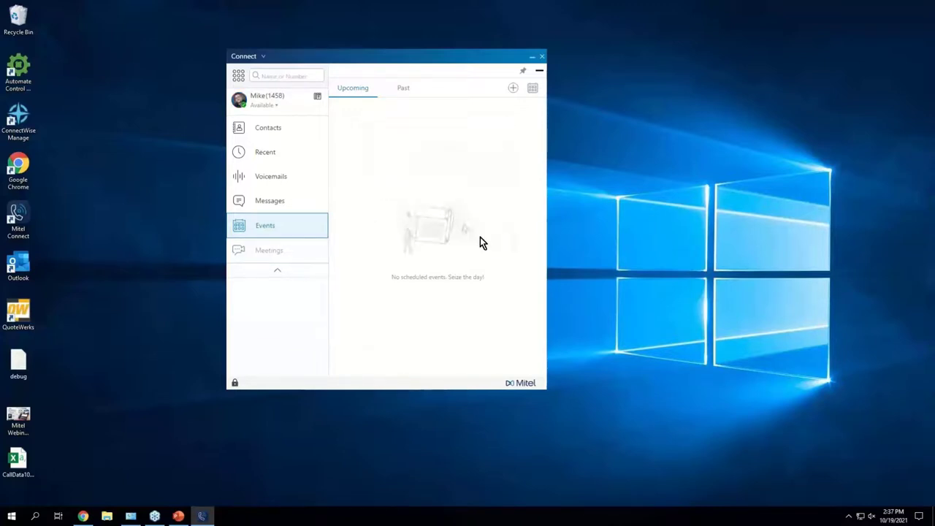
Step: Start a new event titled 'Test Meeting' with its start date on October 20
{"action": "left_click", "coordinate": [272, 228]}
{"action": "left_click", "coordinate": [274, 229]}
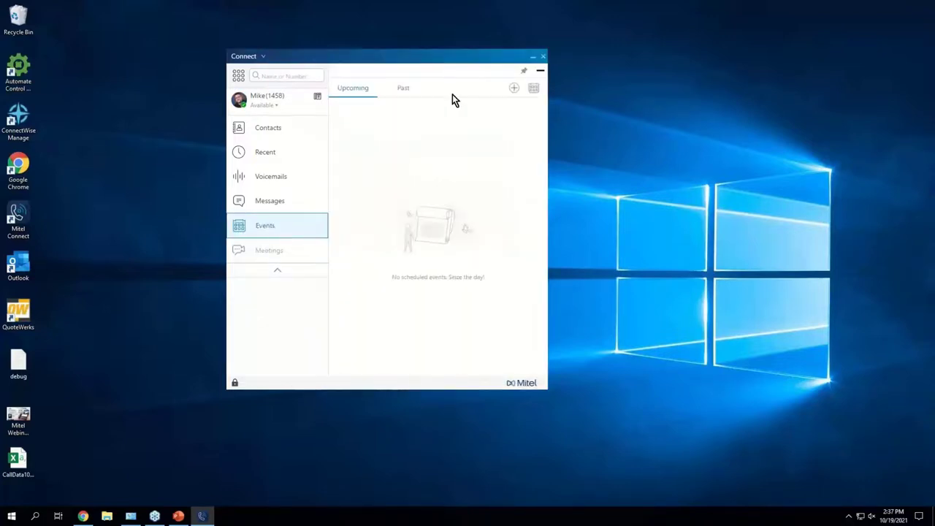
{"action": "left_click", "coordinate": [514, 89]}
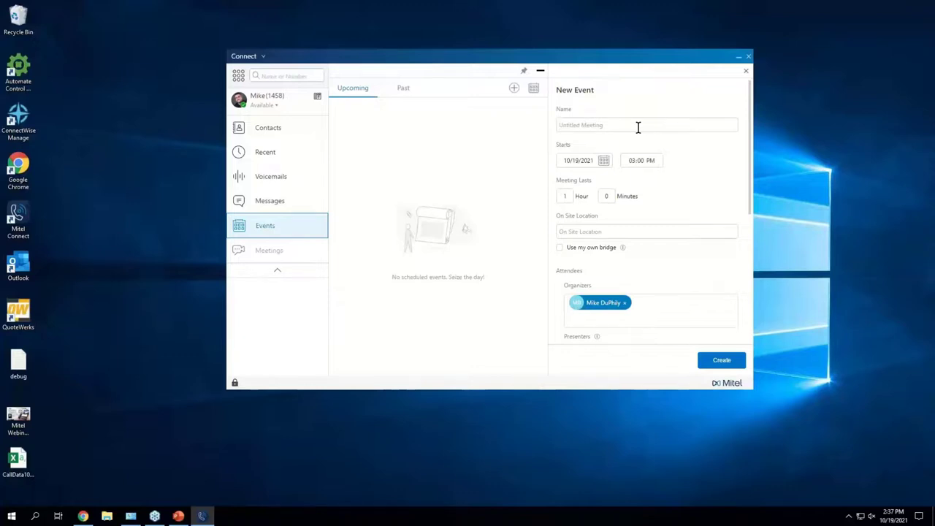
{"action": "type", "text": "Test Meeting"}
{"action": "left_click", "coordinate": [604, 161]}
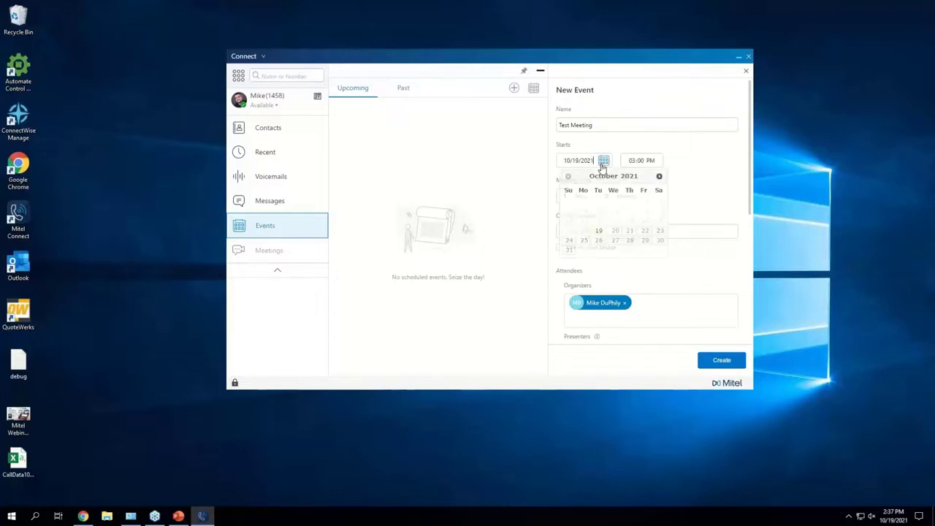
{"action": "left_click", "coordinate": [612, 232]}
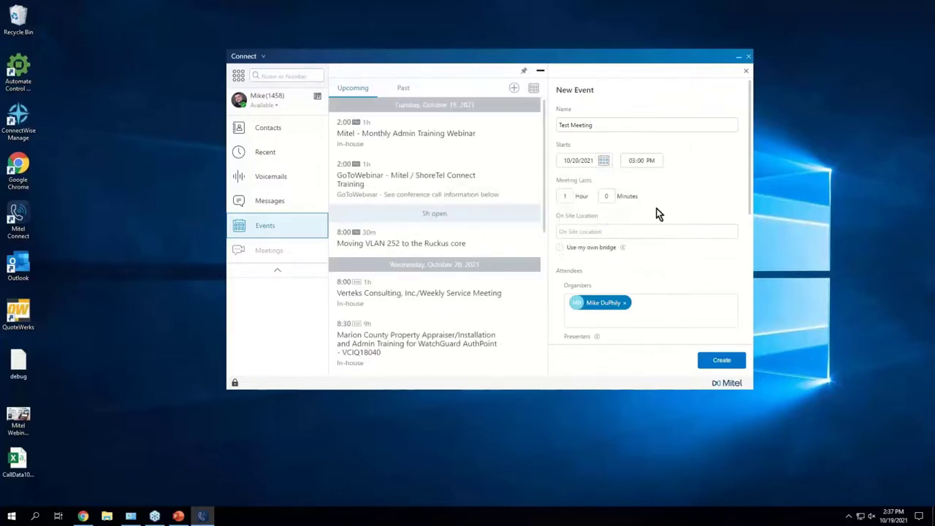
Step: Review the rest of the event form and discard the Test Meeting draft
{"action": "scroll", "coordinate": [658, 212], "scroll_direction": "down", "scroll_amount": 5}
{"action": "scroll", "coordinate": [662, 212], "scroll_direction": "up", "scroll_amount": 2}
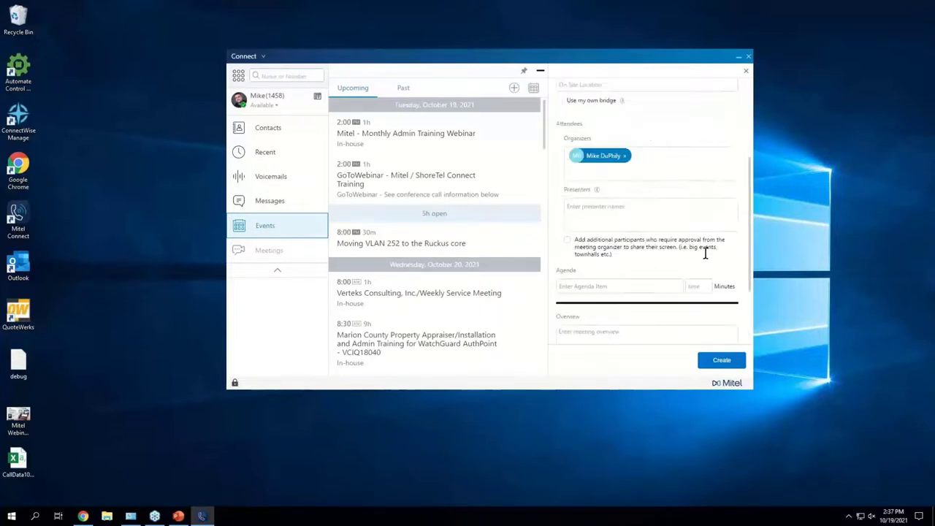
{"action": "scroll", "coordinate": [706, 252], "scroll_direction": "up", "scroll_amount": 3}
{"action": "scroll", "coordinate": [706, 252], "scroll_direction": "down", "scroll_amount": 6}
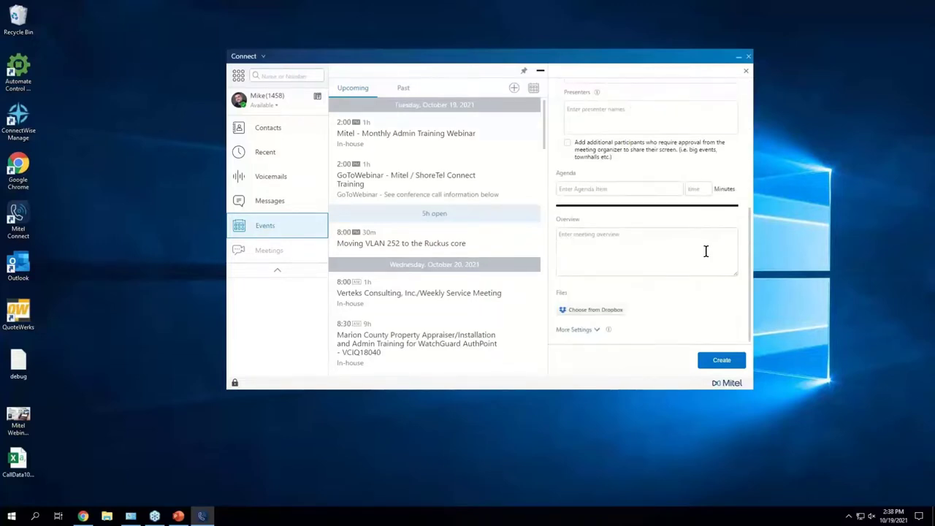
{"action": "scroll", "coordinate": [706, 251], "scroll_direction": "up", "scroll_amount": 6}
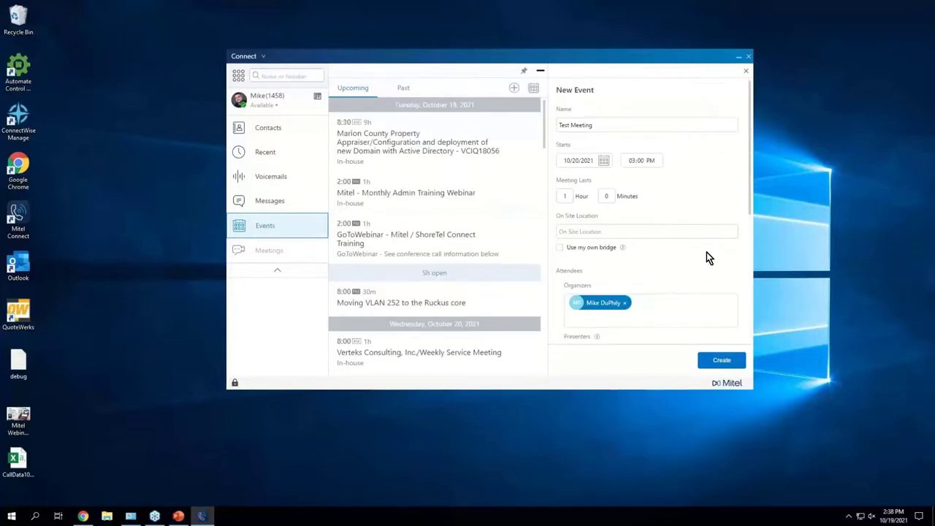
{"action": "left_click", "coordinate": [748, 70]}
{"action": "left_click", "coordinate": [696, 194]}
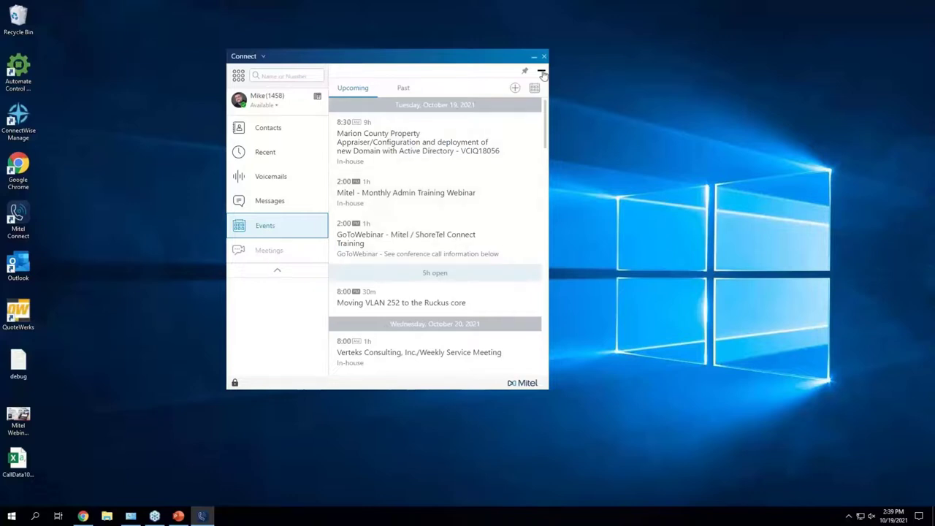
Step: Hide the Events panel, toggle the compact navigation, and open the VCI Main AA contact
{"action": "left_click", "coordinate": [541, 71]}
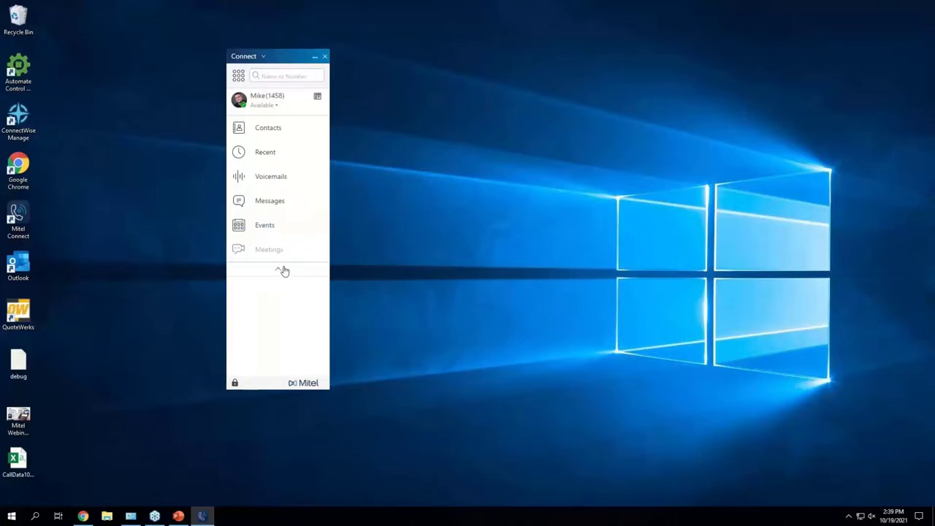
{"action": "left_click", "coordinate": [280, 269]}
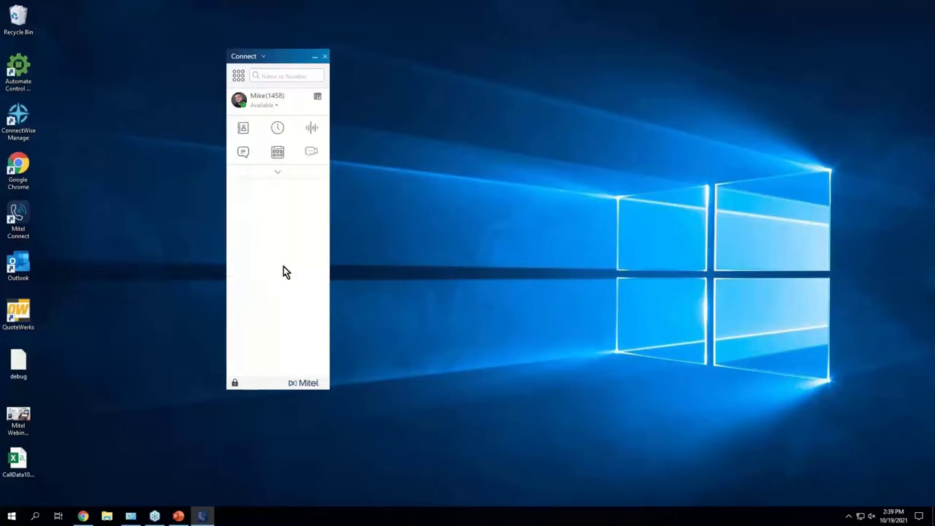
{"action": "left_click", "coordinate": [278, 172]}
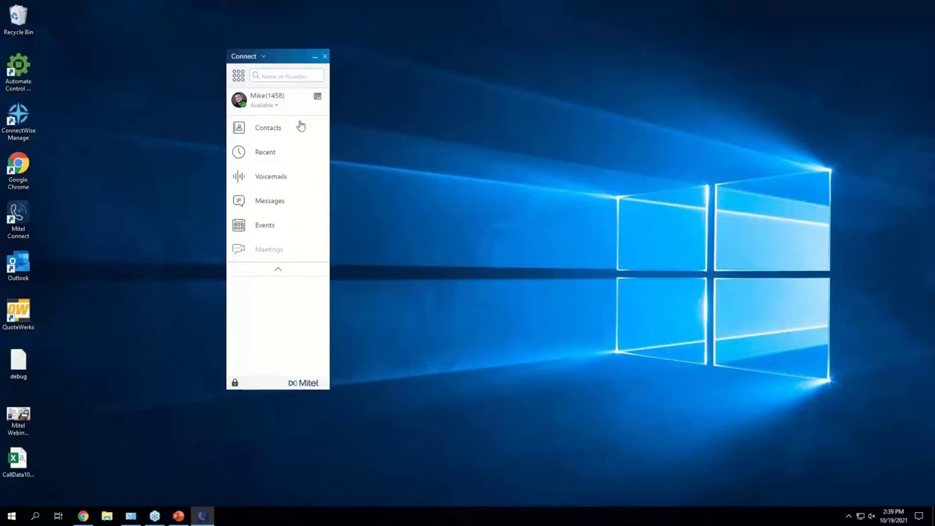
{"action": "left_click", "coordinate": [312, 76]}
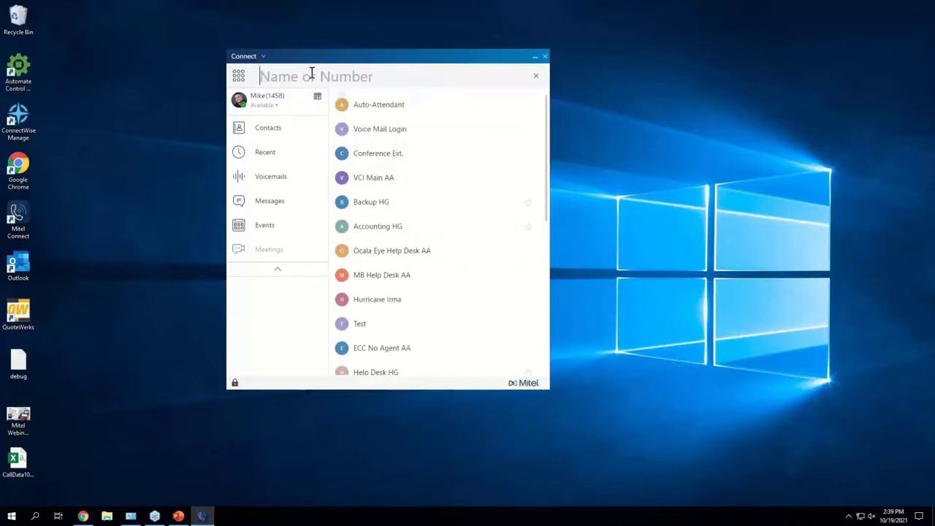
{"action": "left_click", "coordinate": [388, 178]}
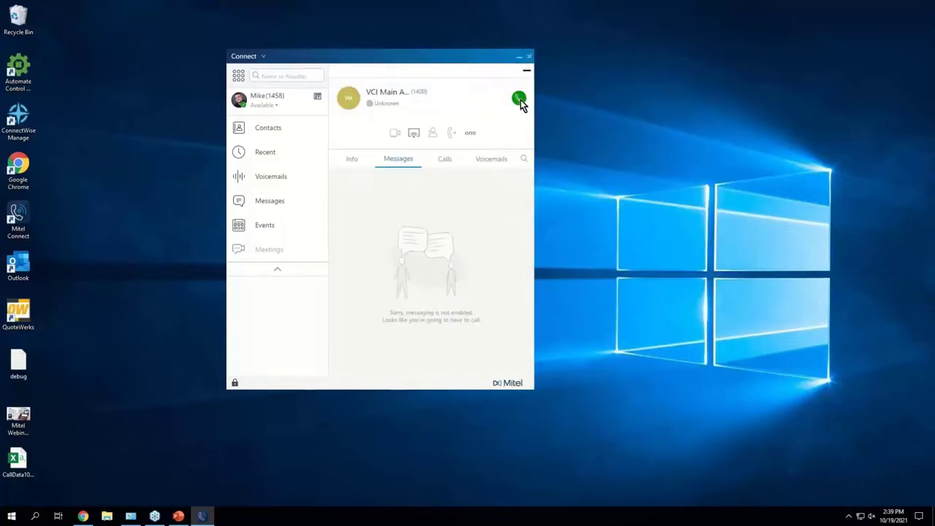
Step: Set your profile's Primary Assignment to Softphone and close the profile panel
{"action": "left_click", "coordinate": [317, 98]}
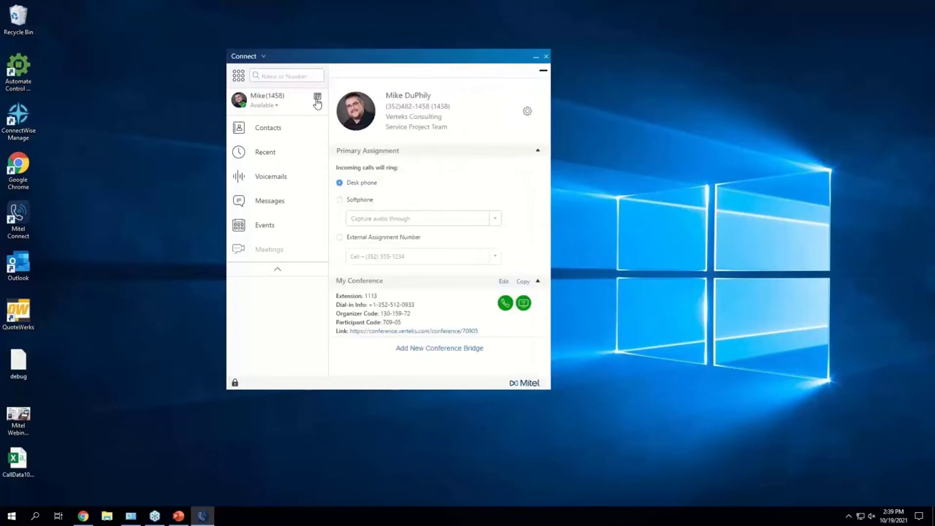
{"action": "left_click", "coordinate": [361, 202]}
{"action": "left_click", "coordinate": [317, 101]}
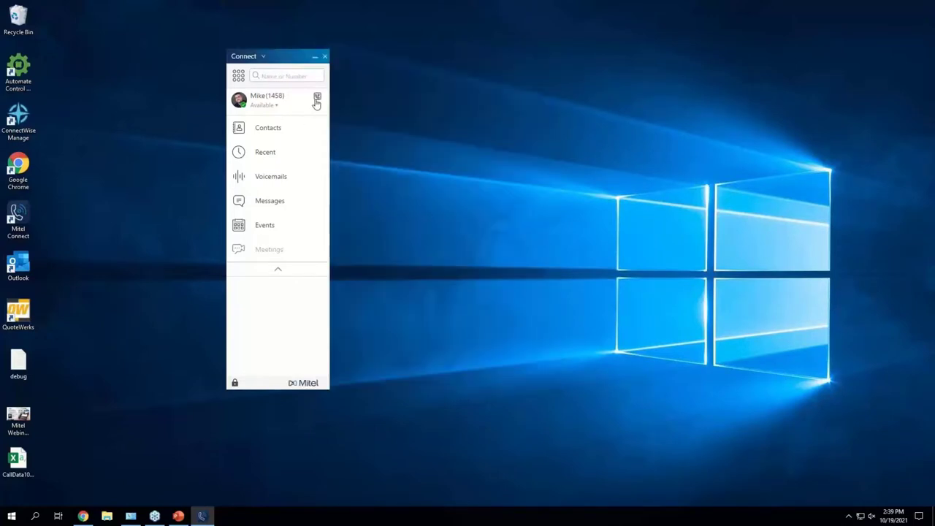
Step: Search 'vci', call VCI Main AA, dismiss the media error, and hang up
{"action": "left_click", "coordinate": [292, 76]}
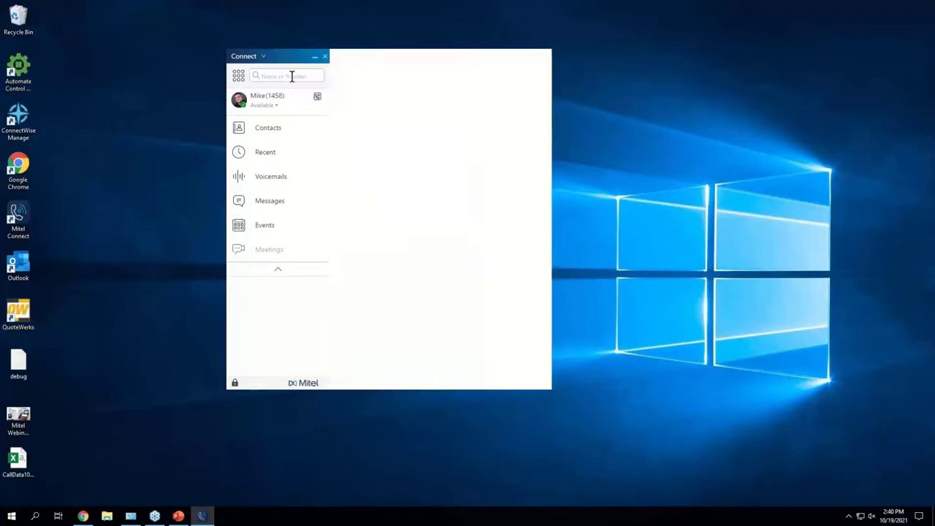
{"action": "type", "text": "vci"}
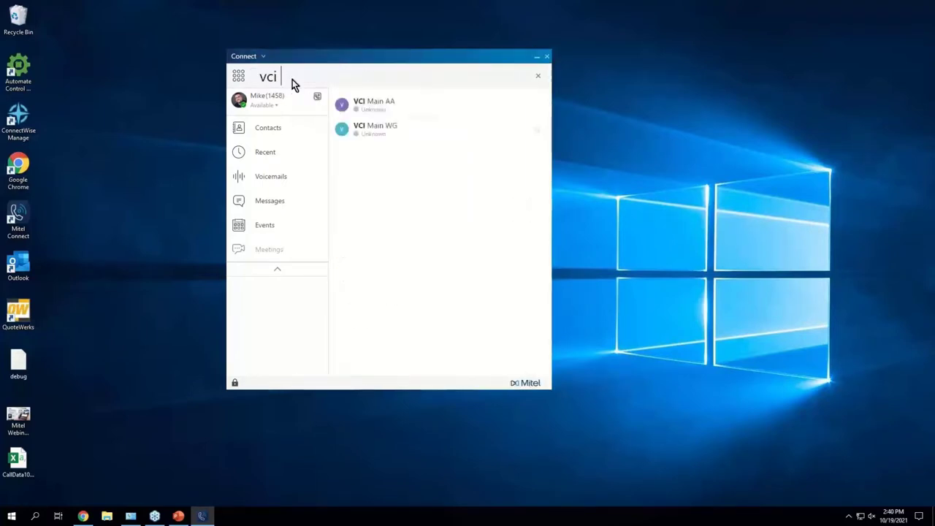
{"action": "left_click", "coordinate": [406, 107]}
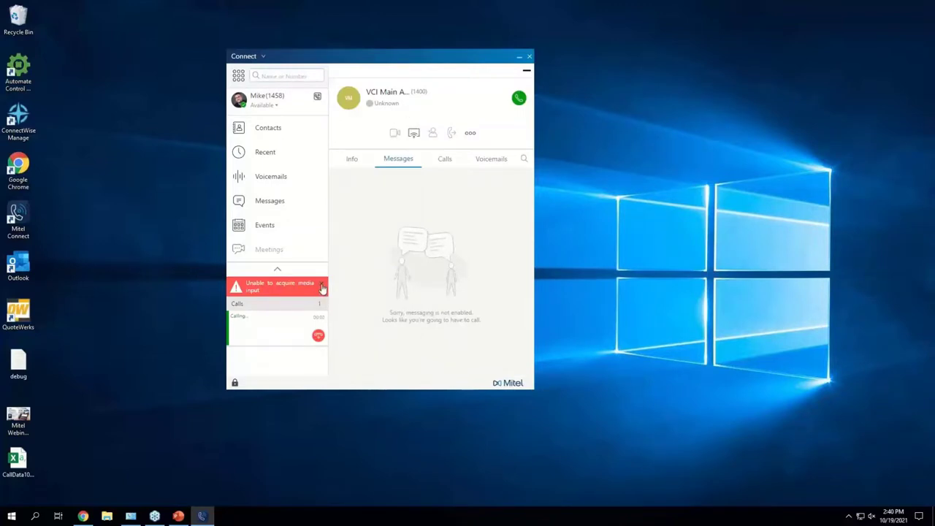
{"action": "left_click", "coordinate": [321, 287]}
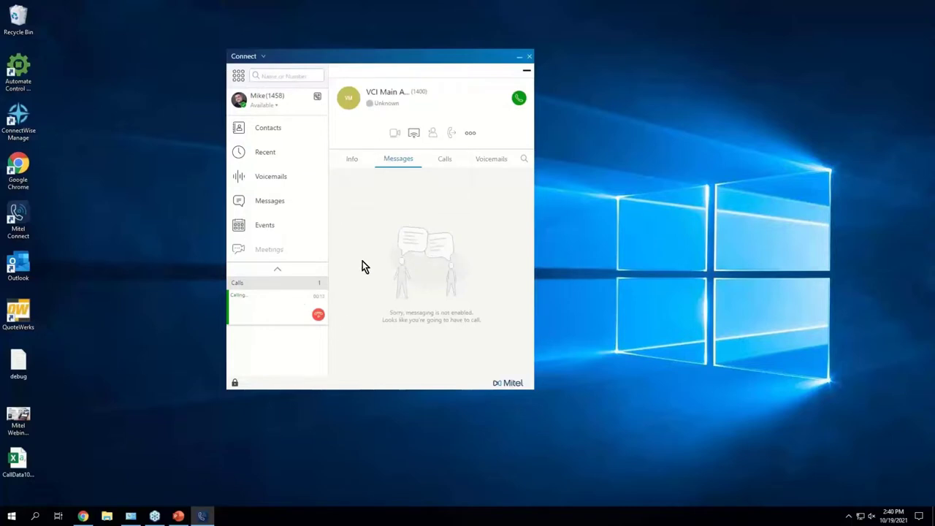
{"action": "left_click", "coordinate": [318, 314]}
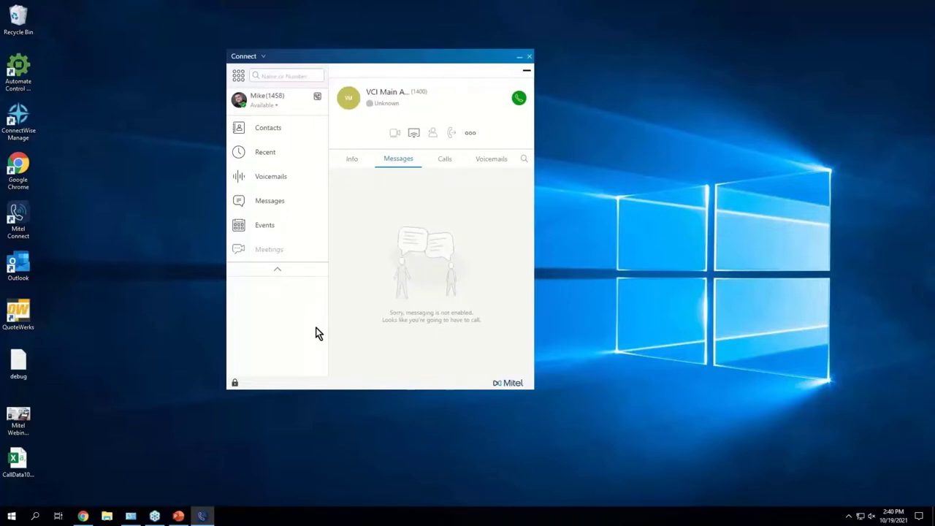
Step: Call VCI Main AA a second time, hang up, and hide the contact panel
{"action": "left_click", "coordinate": [516, 99]}
{"action": "left_click", "coordinate": [321, 283]}
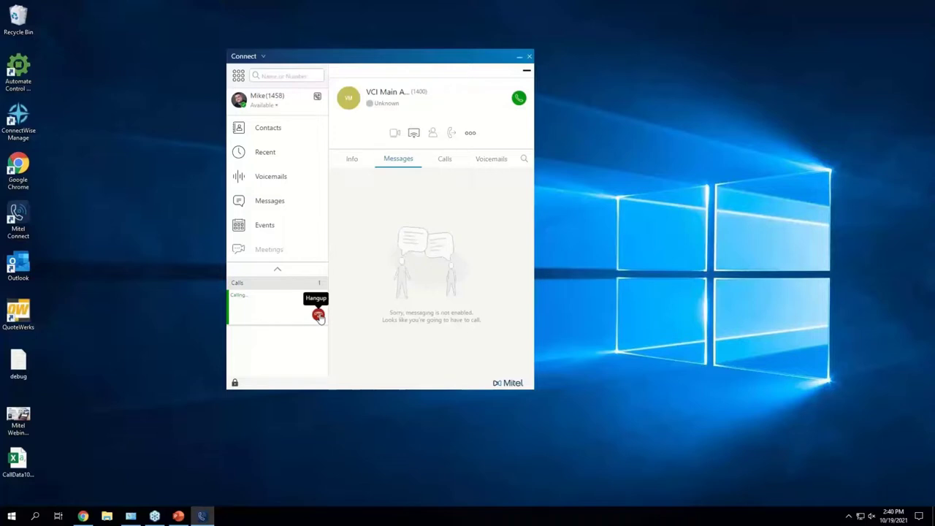
{"action": "left_click", "coordinate": [319, 315]}
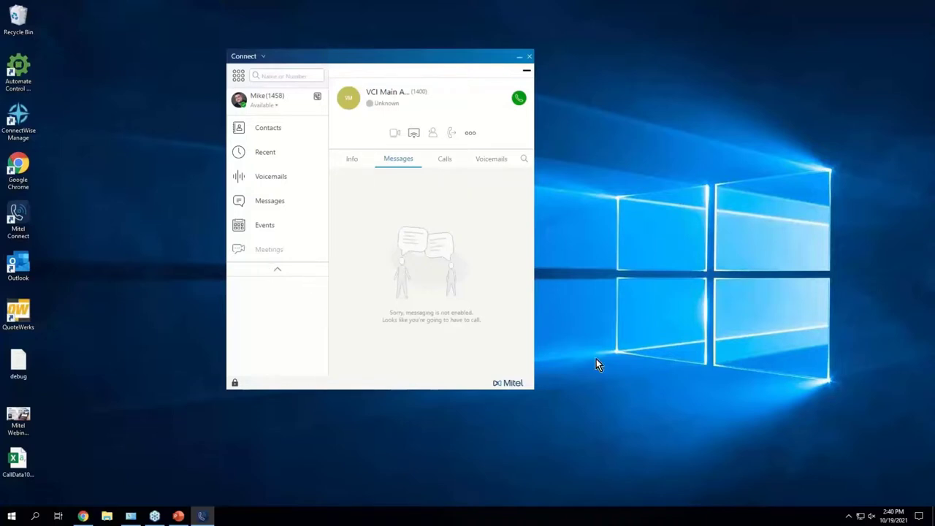
{"action": "left_click", "coordinate": [526, 75]}
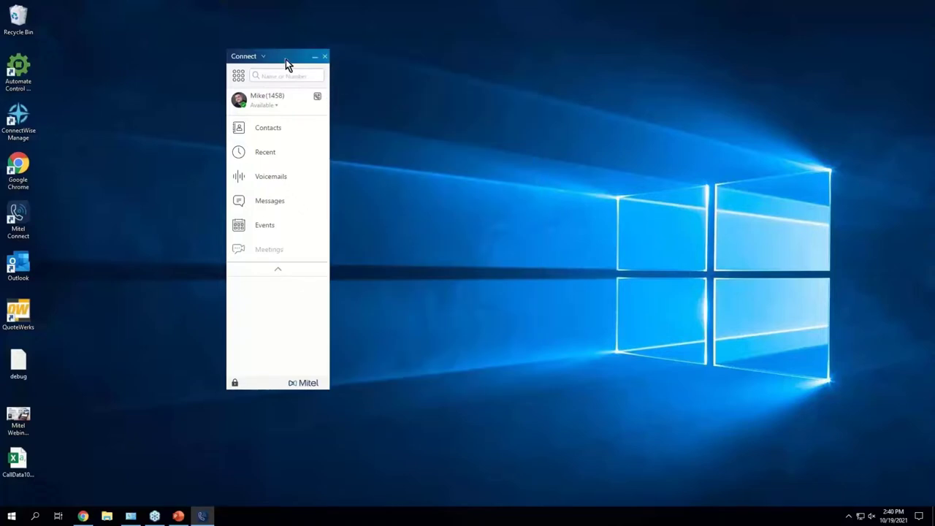
Step: Drag the Connect window to the right, then nudge it back up and left
{"action": "left_click_drag", "start_coordinate": [285, 60], "coordinate": [354, 67]}
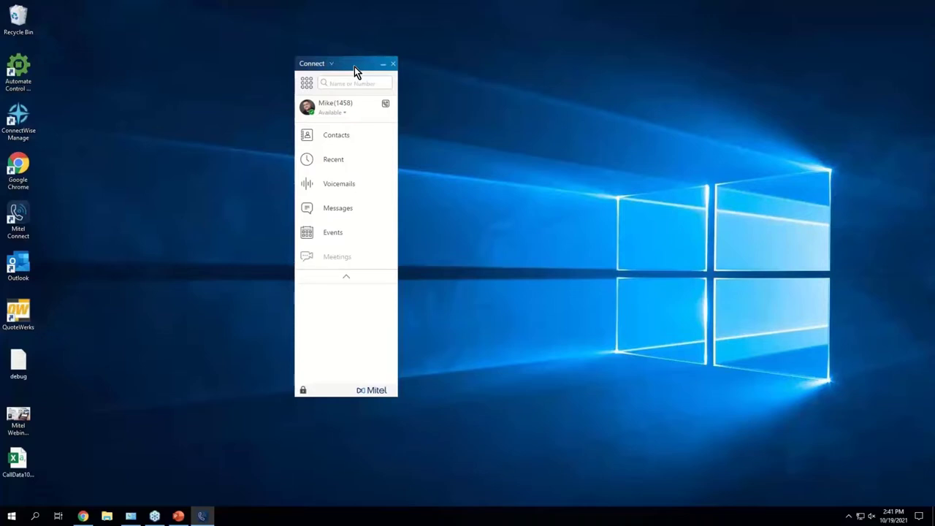
{"action": "left_click_drag", "start_coordinate": [354, 67], "coordinate": [301, 60]}
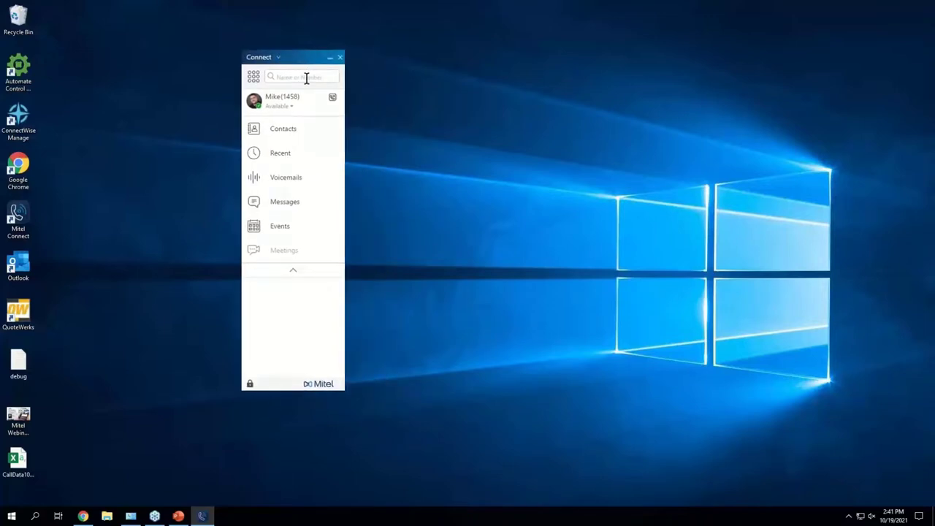
Step: Search 'out' from the Start menu and launch Outlook
{"action": "left_click", "coordinate": [21, 517]}
{"action": "type", "text": "out"}
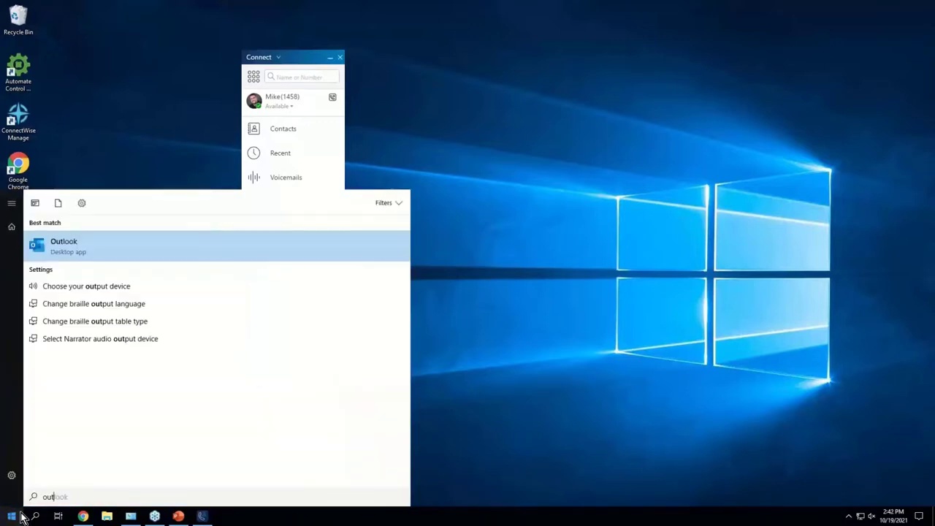
{"action": "key", "text": "Return"}
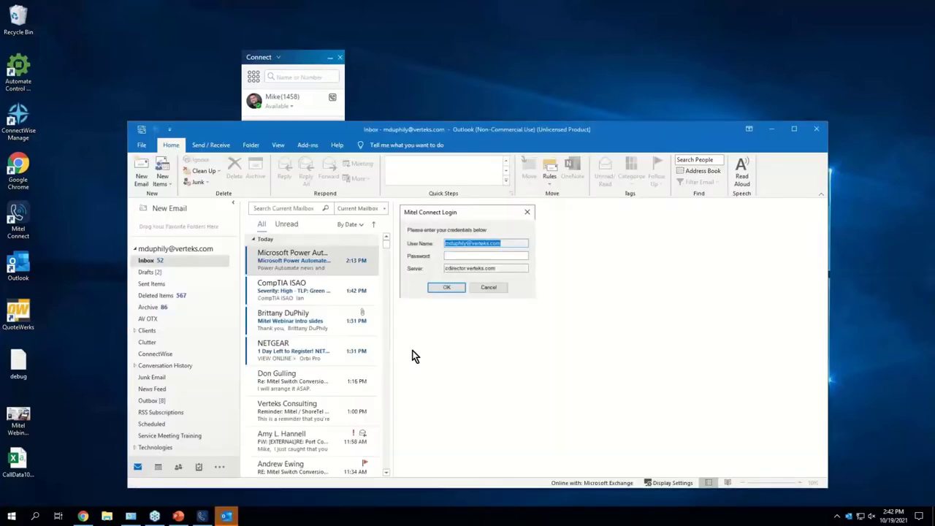
Step: Cancel the Mitel Connect login prompt and activate Office with the user's account e-mail
{"action": "left_click", "coordinate": [494, 288]}
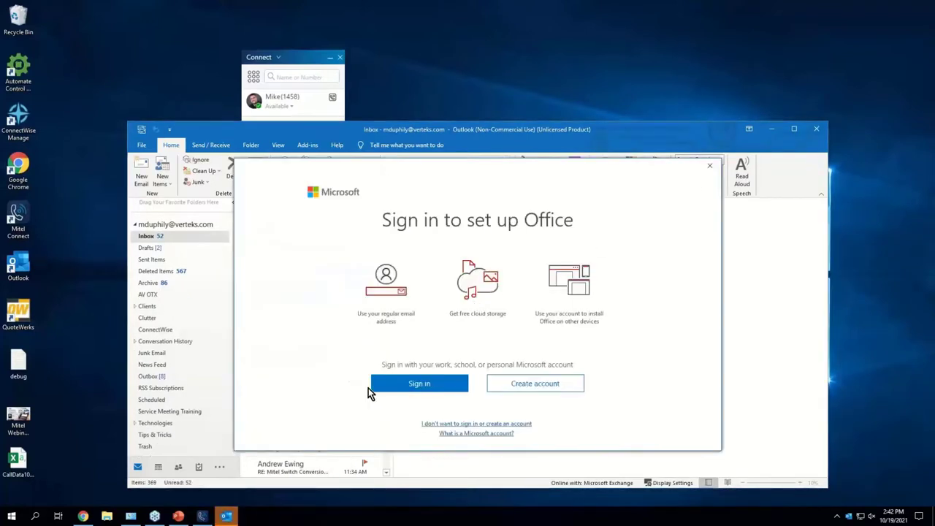
{"action": "left_click", "coordinate": [414, 385]}
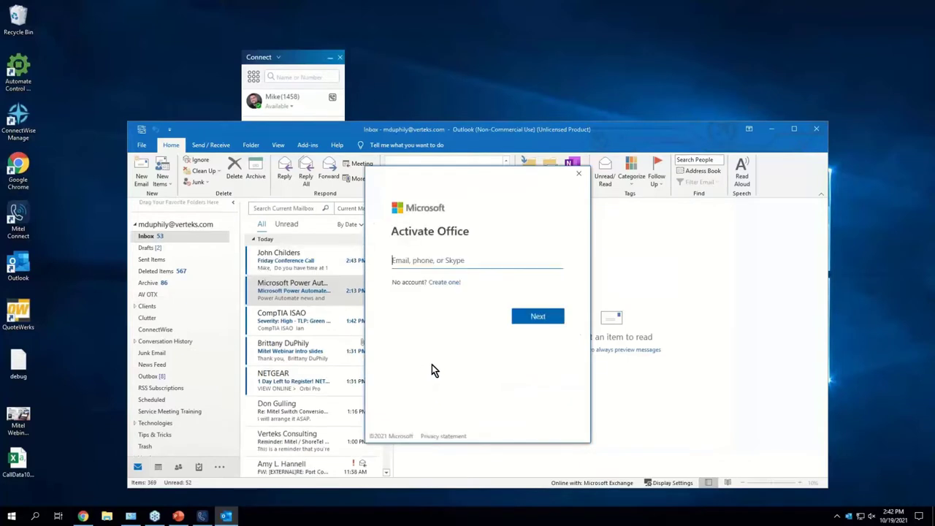
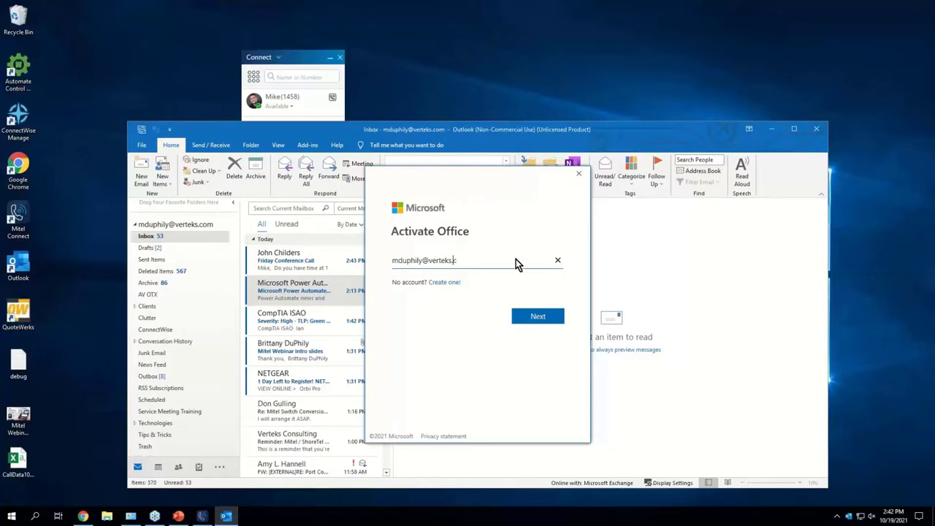
{"action": "key", "text": "Return"}
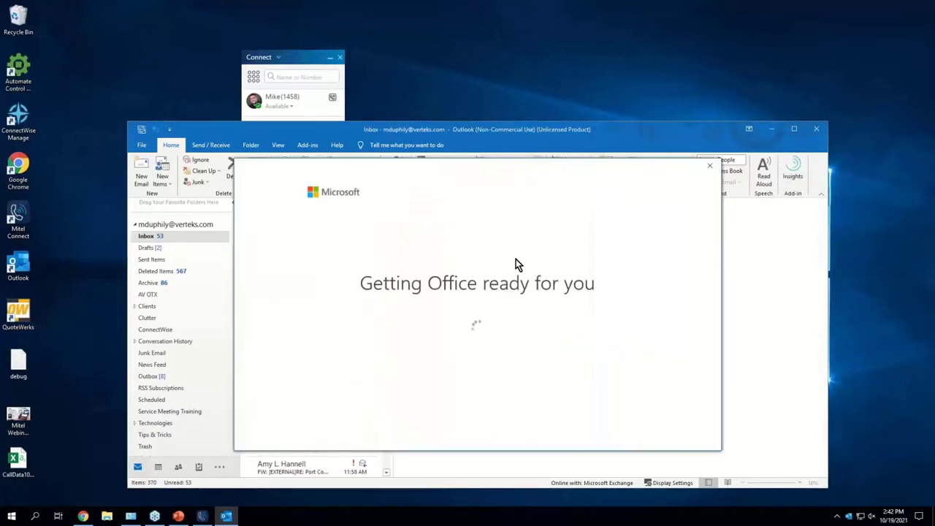
Step: Rearrange the Mitel Connect and Outlook windows so both are visible
{"action": "left_click_drag", "start_coordinate": [308, 56], "coordinate": [167, 36]}
{"action": "left_click_drag", "start_coordinate": [390, 129], "coordinate": [449, 81]}
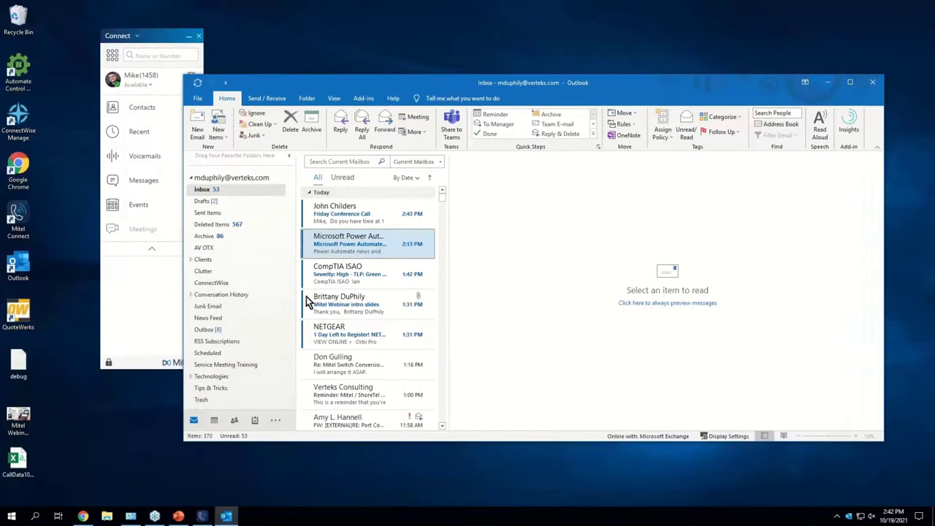
{"action": "mouse_move", "coordinate": [220, 418]}
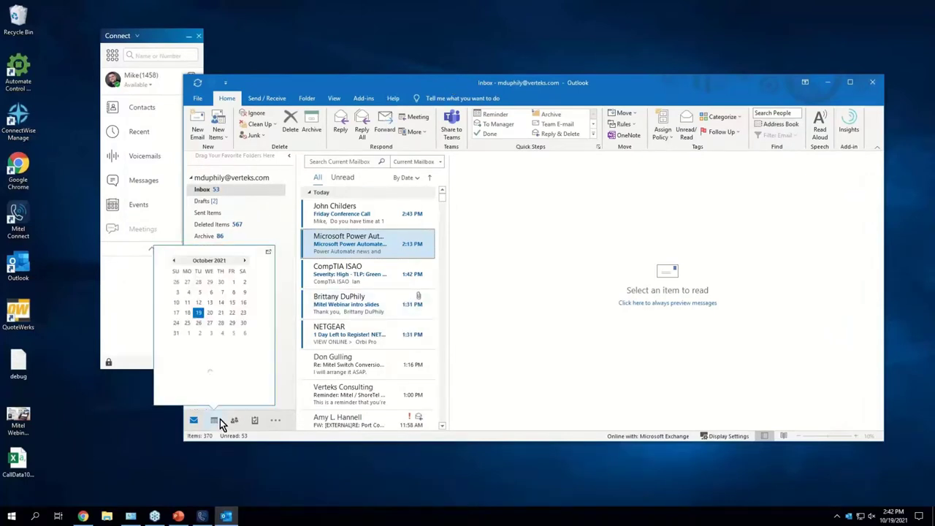
Step: Open the Outlook calendar and start a new appointment for Tue 10/19/2021, 3:00–4:00 PM
{"action": "left_click", "coordinate": [220, 419]}
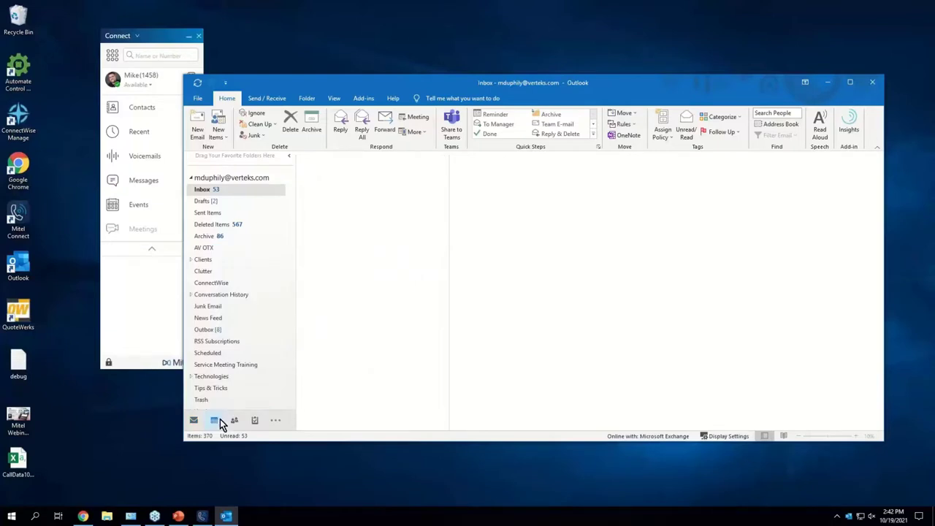
{"action": "mouse_move", "coordinate": [218, 415]}
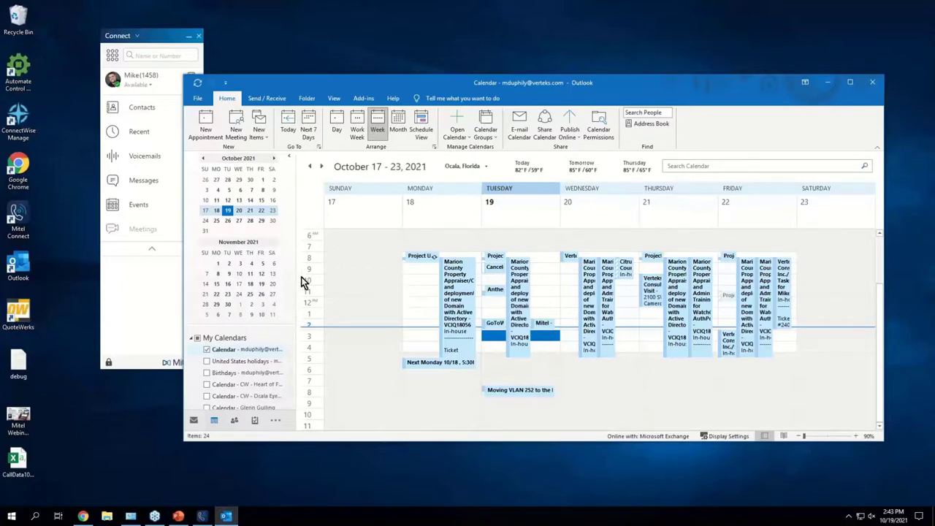
{"action": "left_click", "coordinate": [221, 132]}
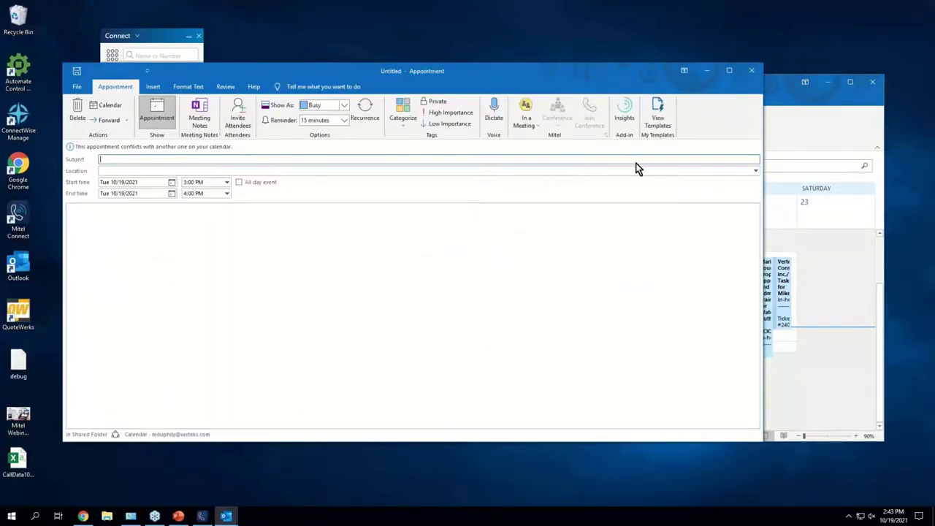
Step: Set the appointment's Mitel status to Out of Office, subject it 'Out of Office', then close without saving
{"action": "left_click", "coordinate": [588, 101]}
{"action": "left_click_drag", "start_coordinate": [563, 70], "coordinate": [621, 121]}
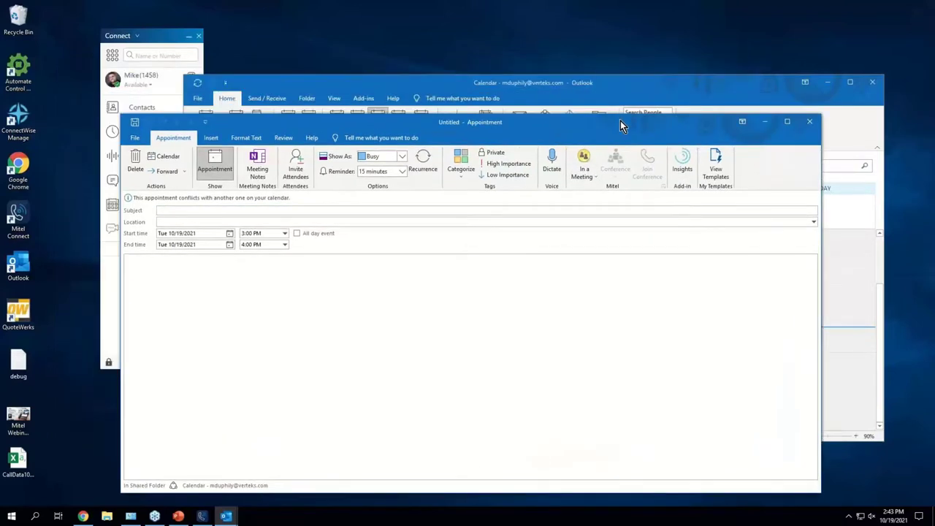
{"action": "left_click", "coordinate": [574, 169]}
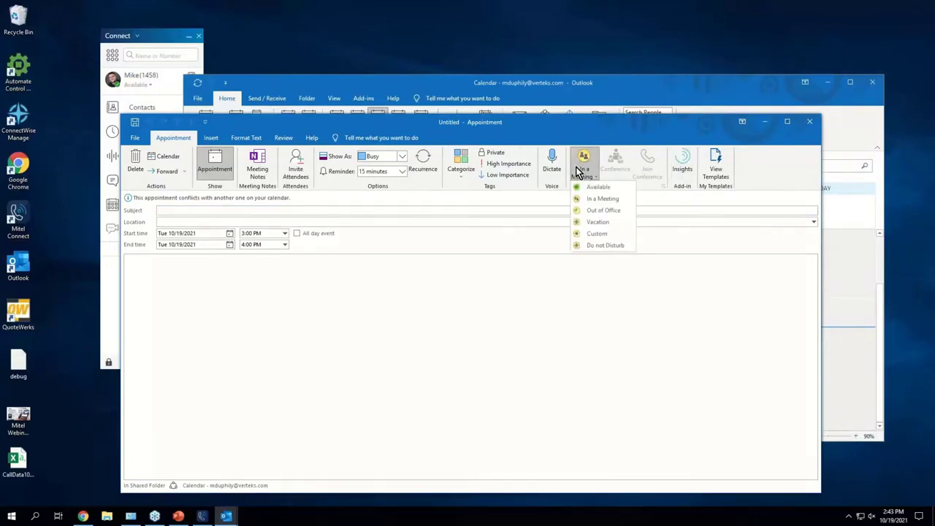
{"action": "left_click", "coordinate": [605, 212]}
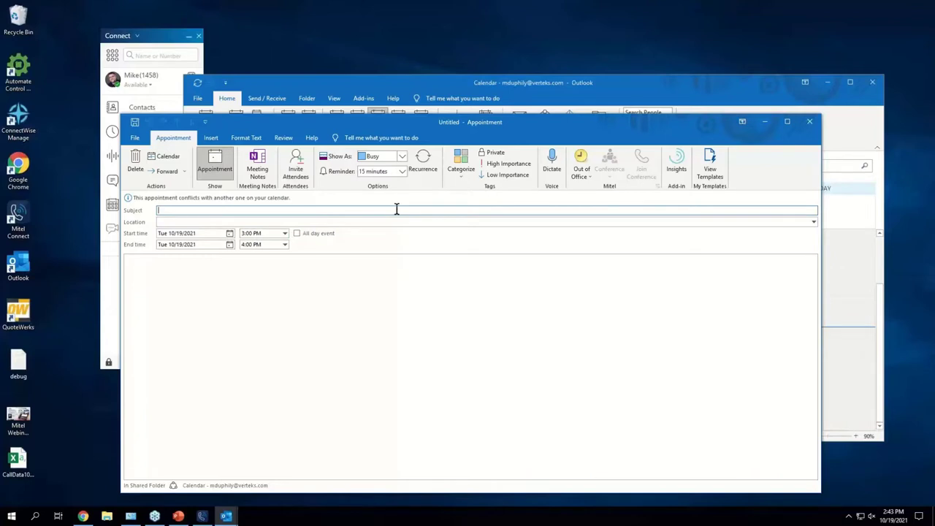
{"action": "type", "text": "Out of Office"}
{"action": "left_click", "coordinate": [811, 122]}
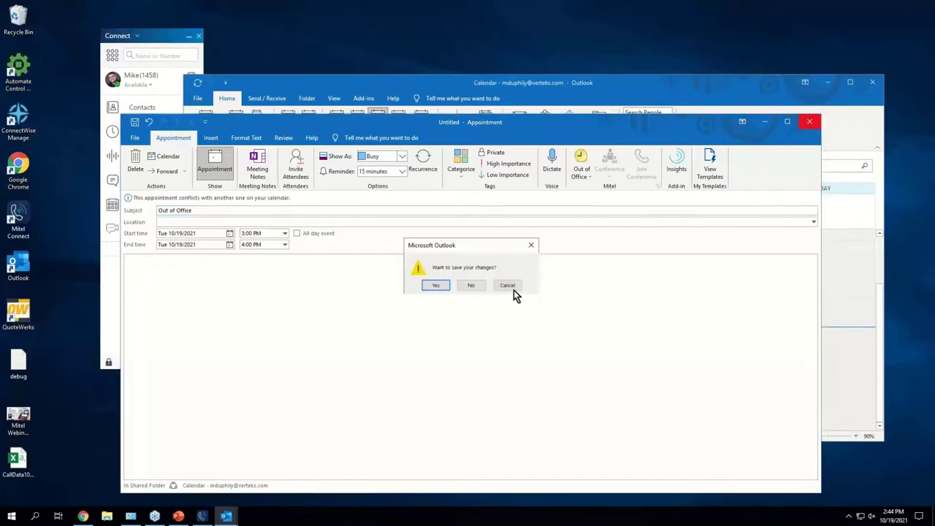
{"action": "left_click", "coordinate": [481, 288]}
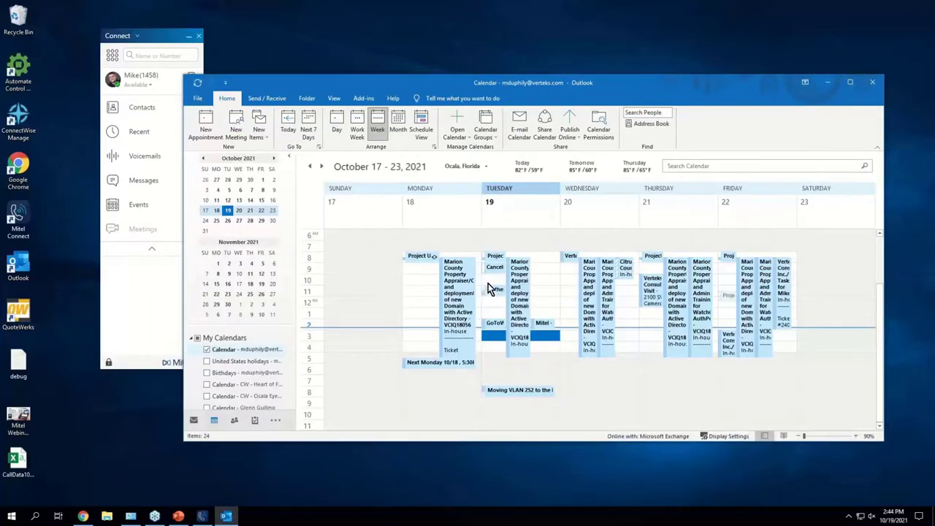
{"action": "left_click", "coordinate": [454, 291]}
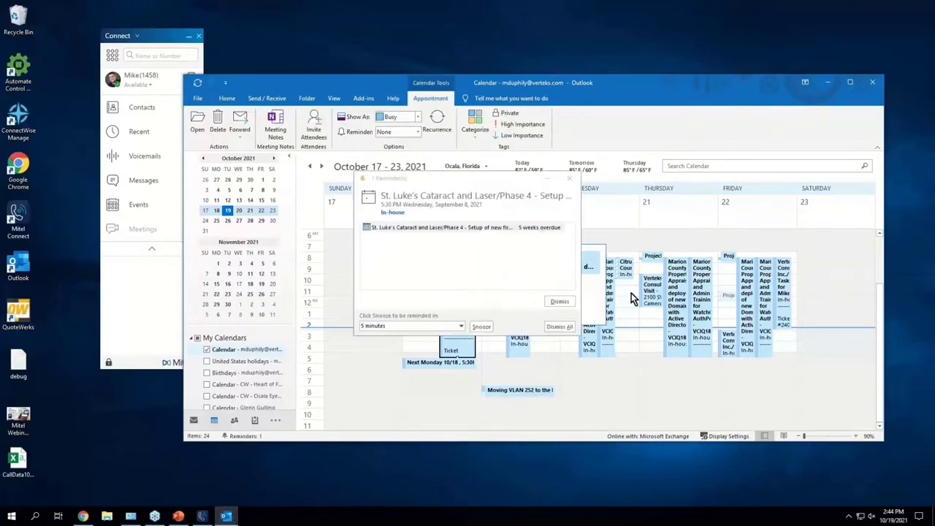
{"action": "left_click", "coordinate": [572, 182]}
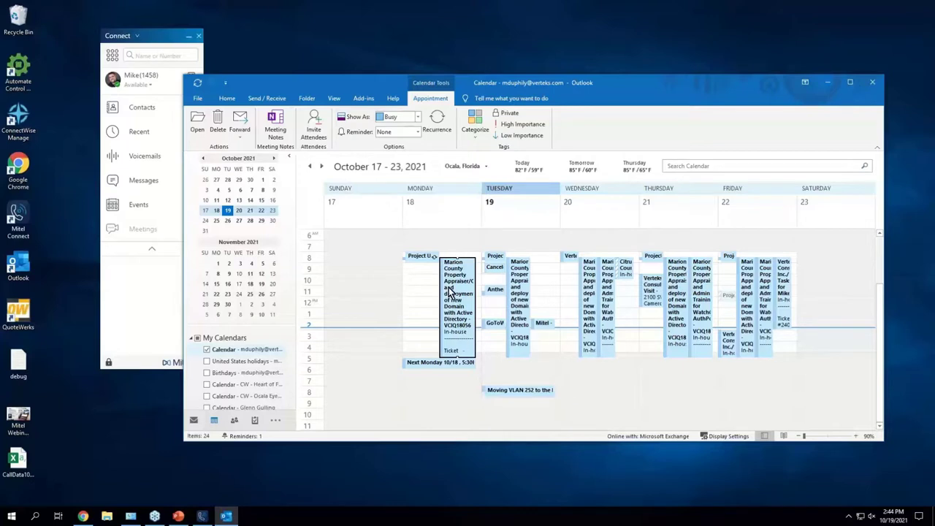
{"action": "mouse_move", "coordinate": [465, 361]}
{"action": "left_click_drag", "start_coordinate": [302, 82], "coordinate": [300, 56]}
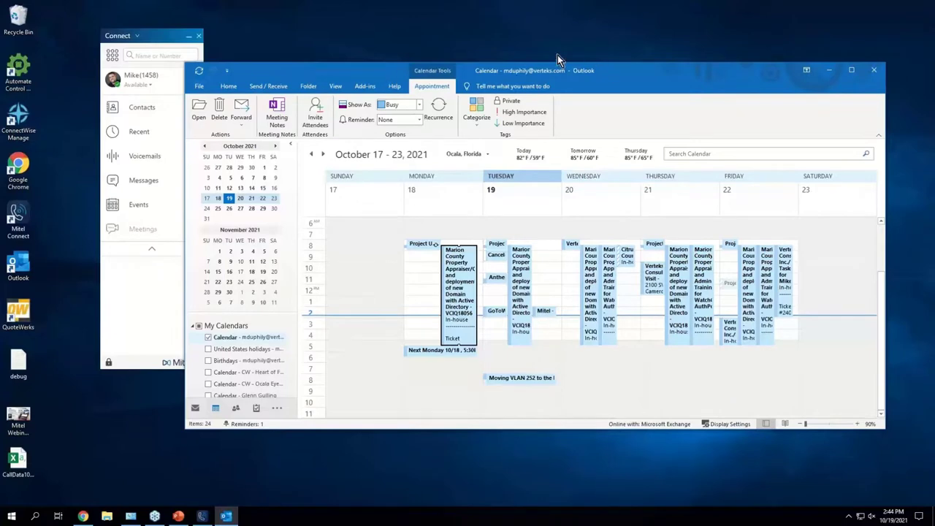
Step: Open Outlook Options from the File menu and go to the Add-ins page
{"action": "left_click", "coordinate": [196, 79]}
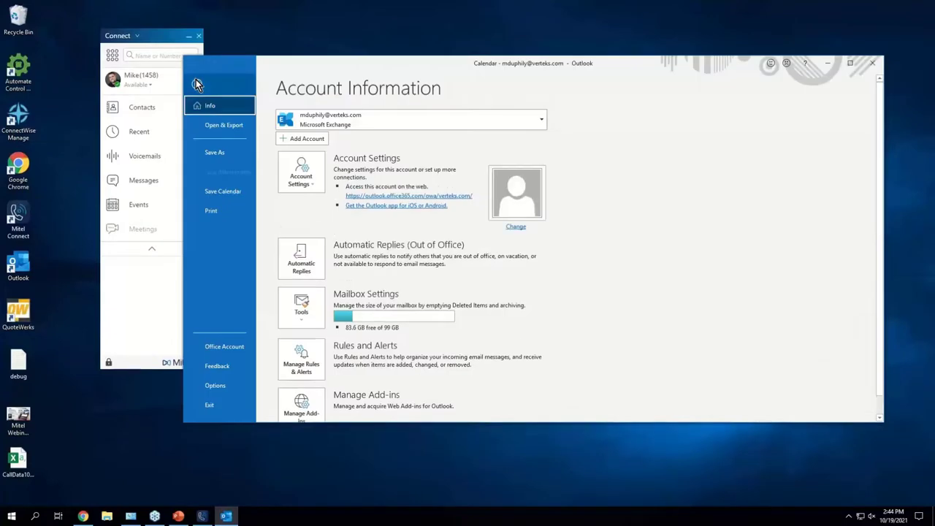
{"action": "left_click", "coordinate": [215, 386]}
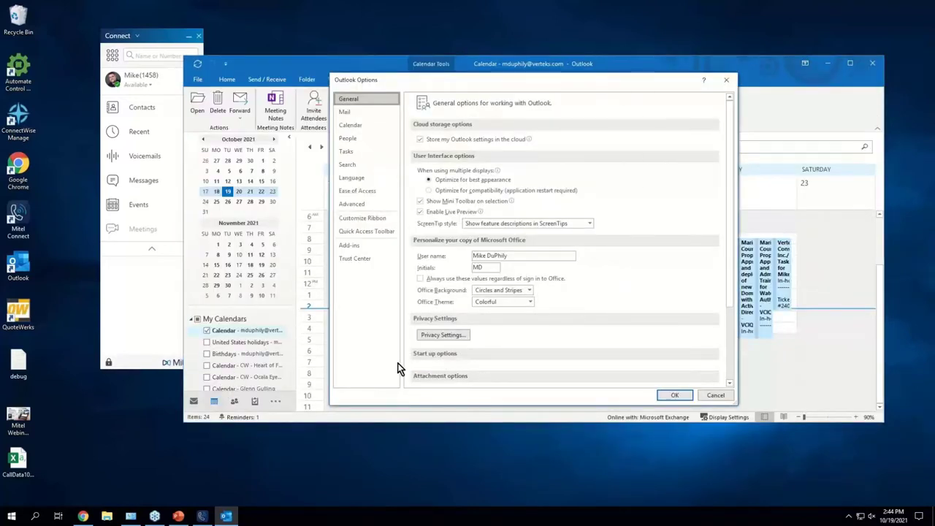
{"action": "left_click", "coordinate": [351, 244]}
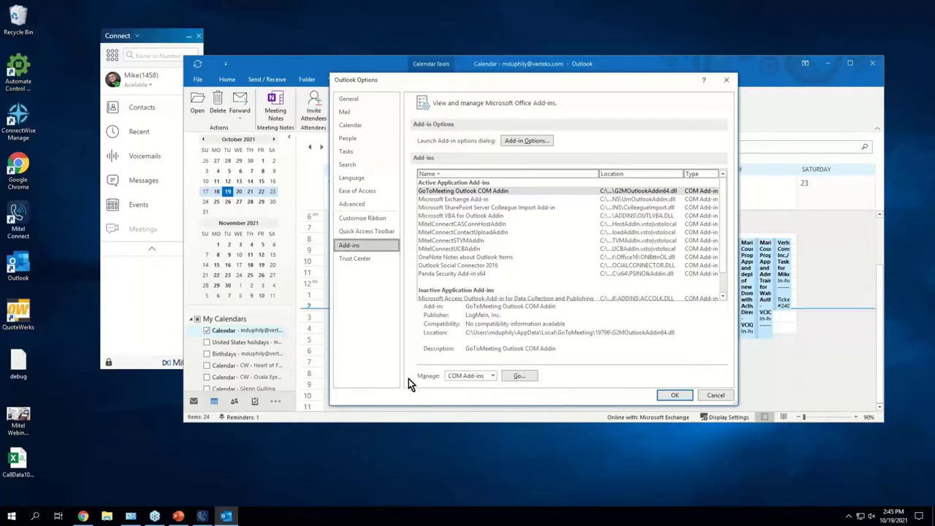
Step: Browse the COM Add-ins list, checking the MitelConnect ContactUpload, CASConnHost and UCB add-ins, then cancel unchanged
{"action": "left_click", "coordinate": [519, 376]}
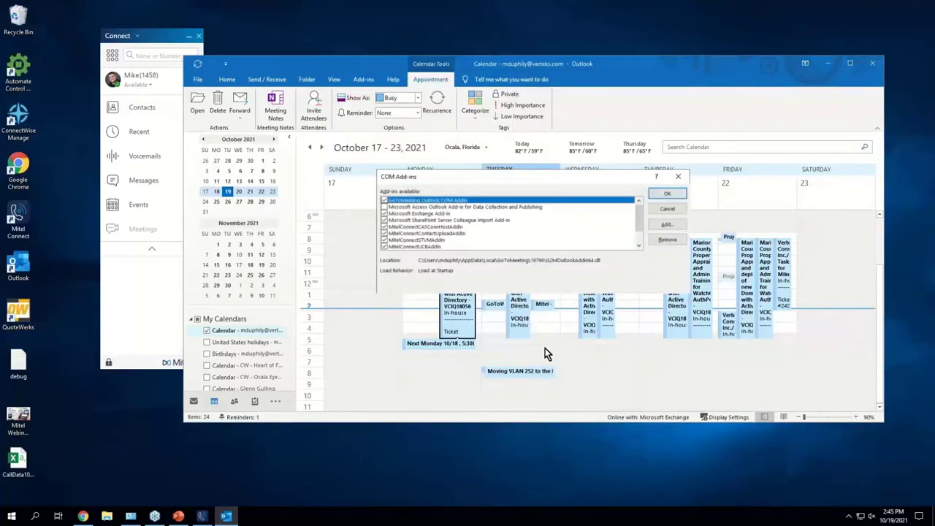
{"action": "scroll", "coordinate": [482, 223], "scroll_direction": "down", "scroll_amount": 1}
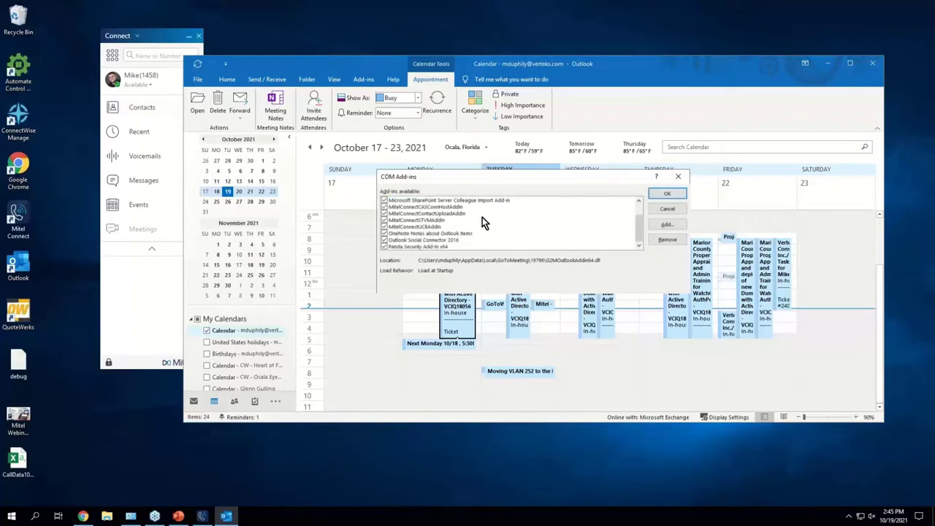
{"action": "scroll", "coordinate": [478, 220], "scroll_direction": "up", "scroll_amount": 1}
{"action": "left_click", "coordinate": [478, 220]}
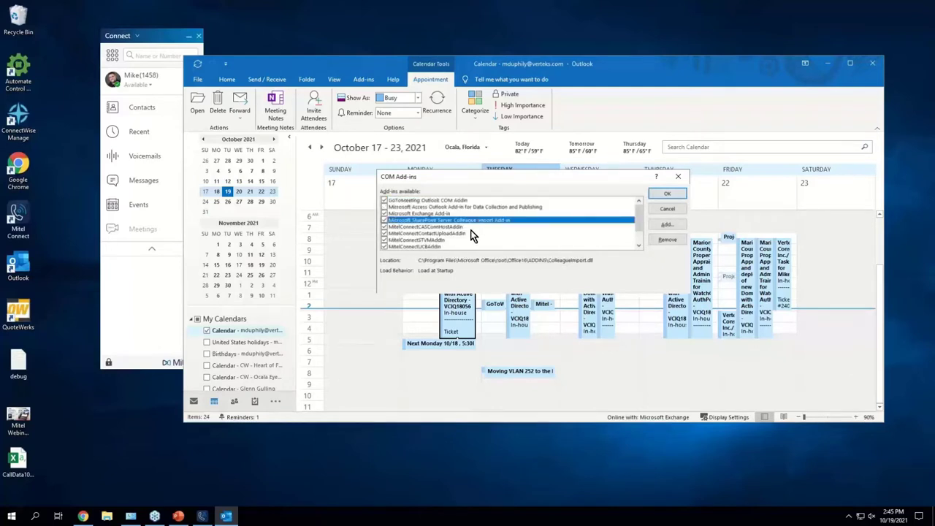
{"action": "left_click", "coordinate": [460, 233]}
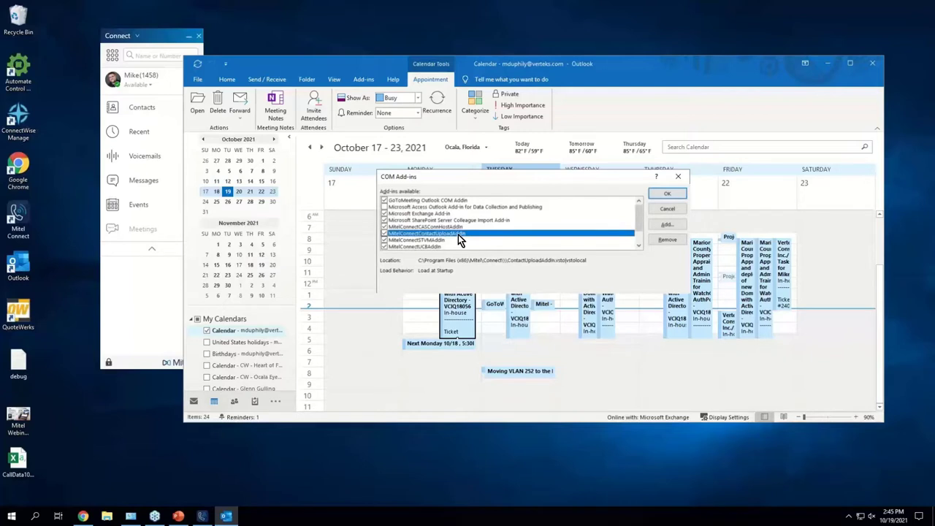
{"action": "scroll", "coordinate": [459, 234], "scroll_direction": "down", "scroll_amount": 1}
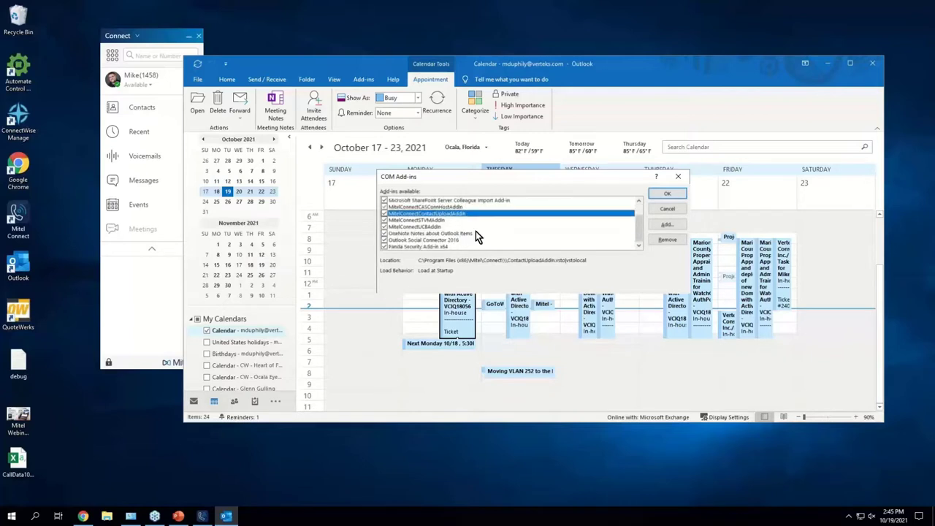
{"action": "left_click", "coordinate": [475, 232]}
{"action": "left_click", "coordinate": [480, 207]}
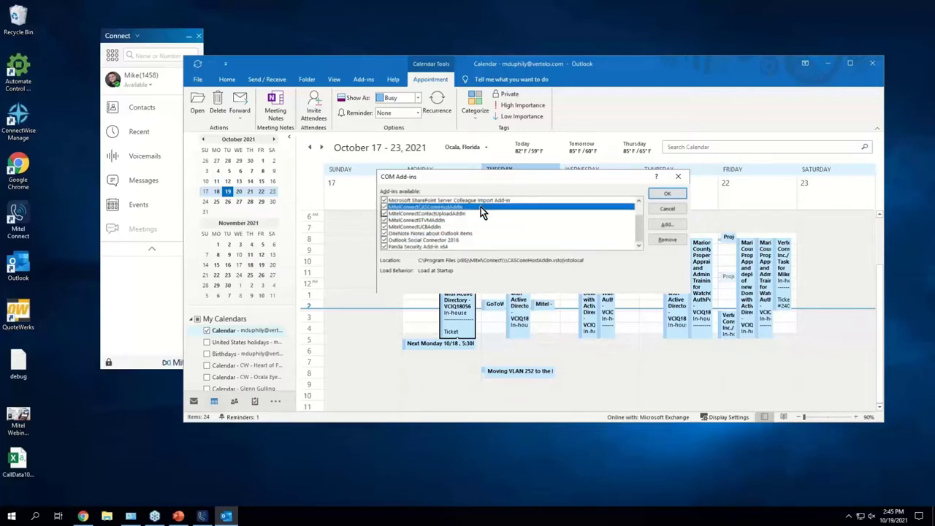
{"action": "left_click", "coordinate": [432, 227]}
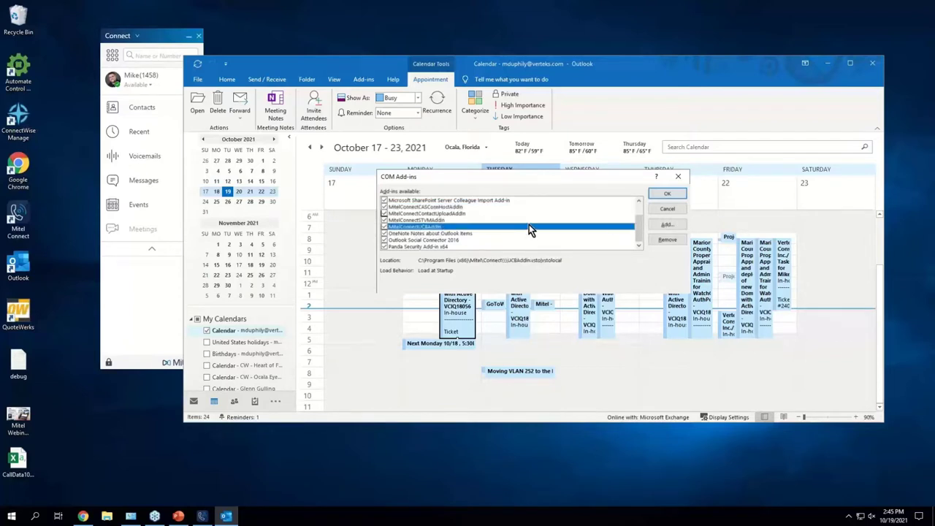
{"action": "scroll", "coordinate": [553, 206], "scroll_direction": "up", "scroll_amount": 2}
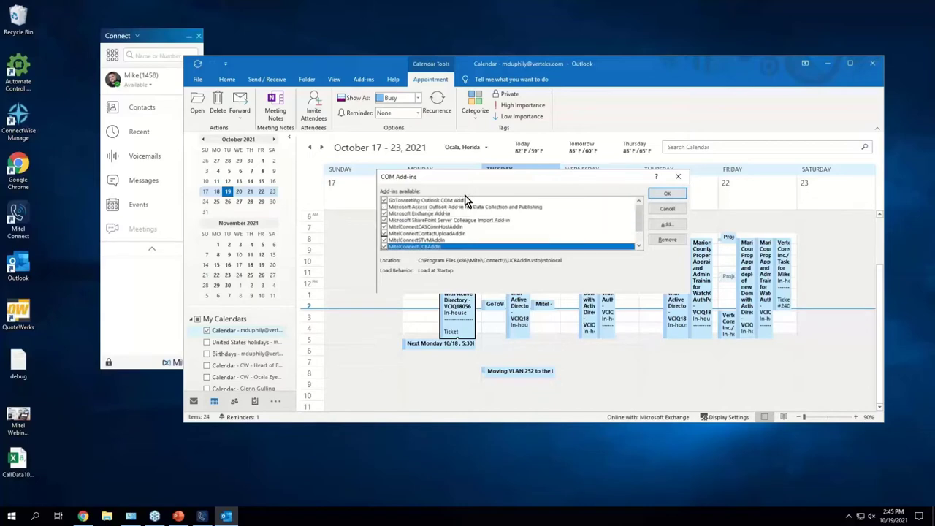
{"action": "left_click", "coordinate": [654, 208]}
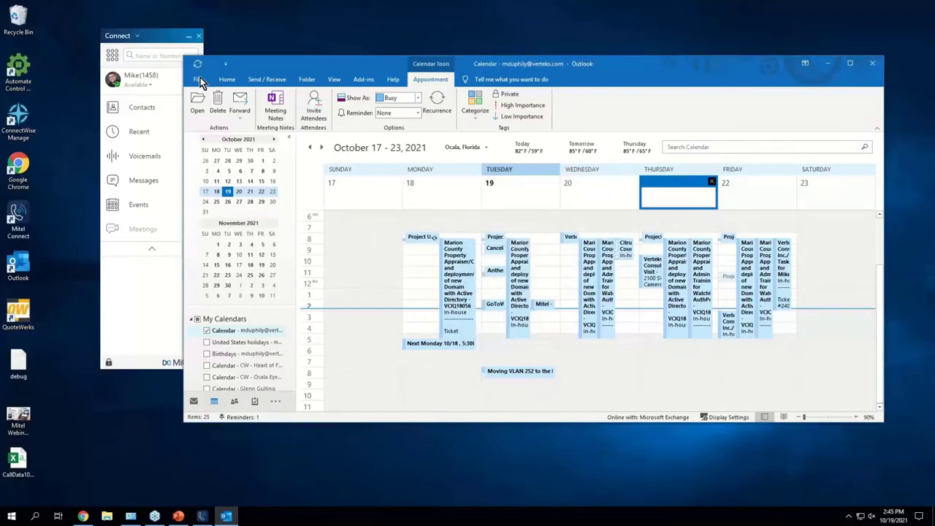
Step: Reopen Outlook Options > Add-ins and select the MitelConnect UCB, CASConnHost and STVM add-ins
{"action": "left_click", "coordinate": [199, 79]}
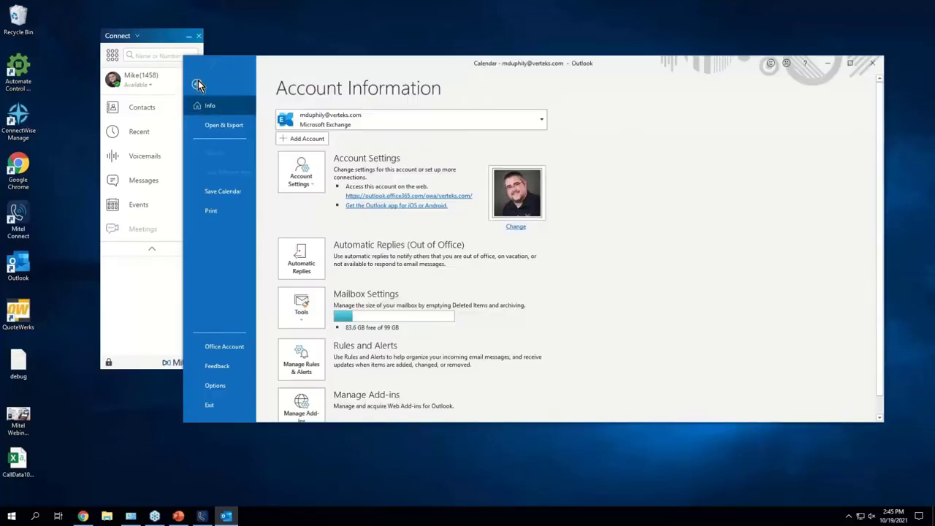
{"action": "left_click", "coordinate": [227, 388]}
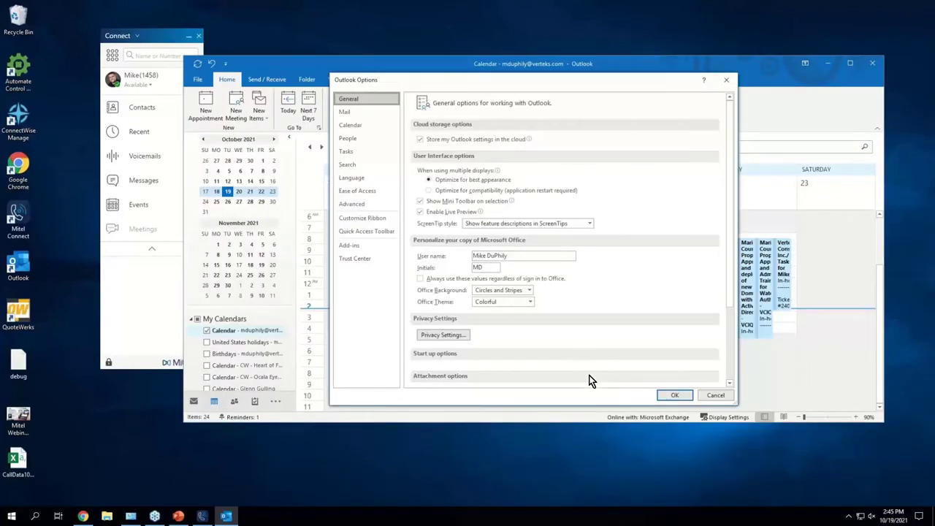
{"action": "left_click", "coordinate": [348, 246]}
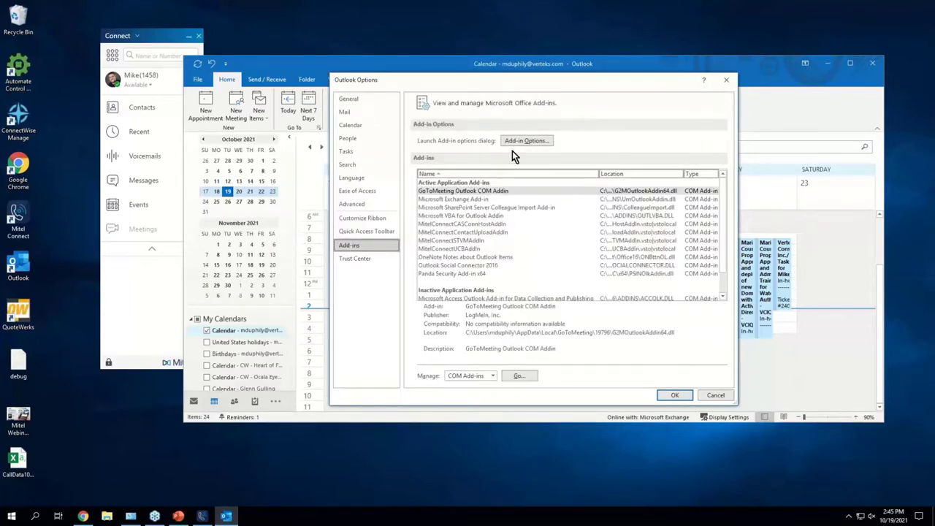
{"action": "left_click", "coordinate": [470, 249]}
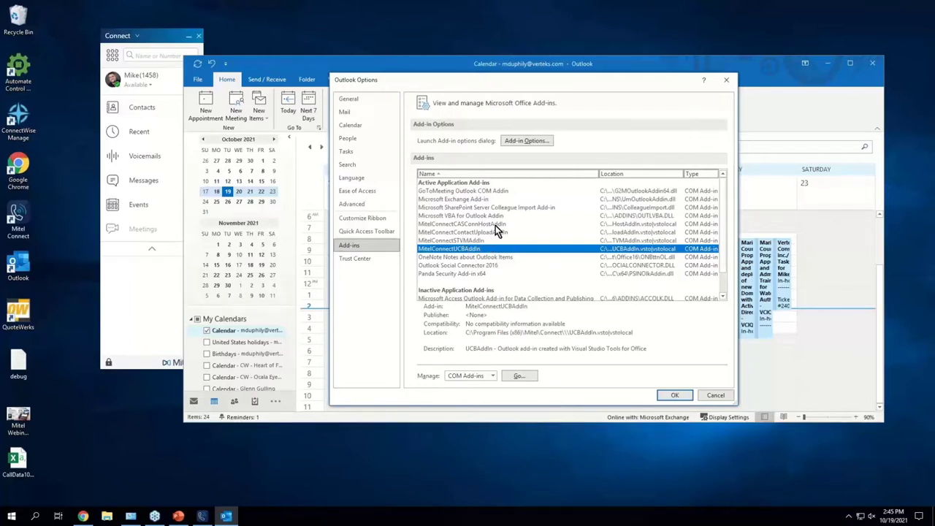
{"action": "left_click", "coordinate": [496, 225]}
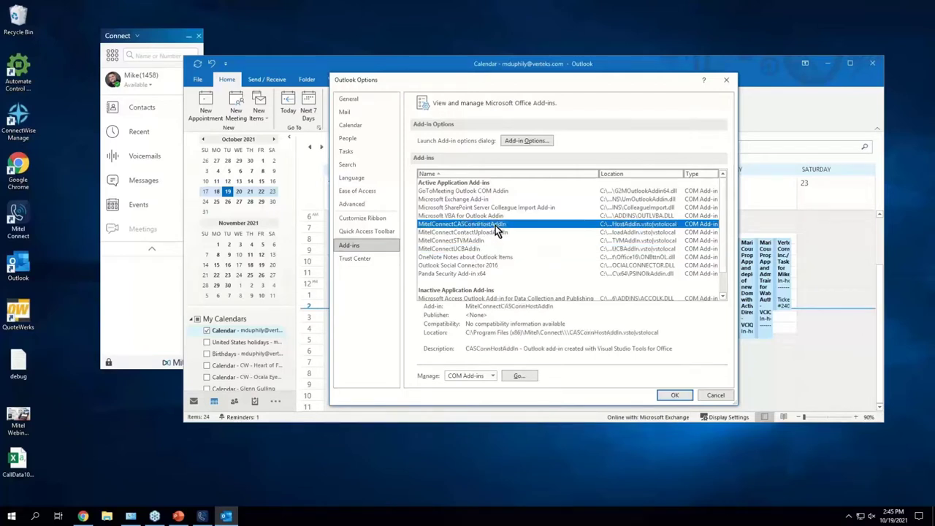
{"action": "left_click", "coordinate": [459, 239]}
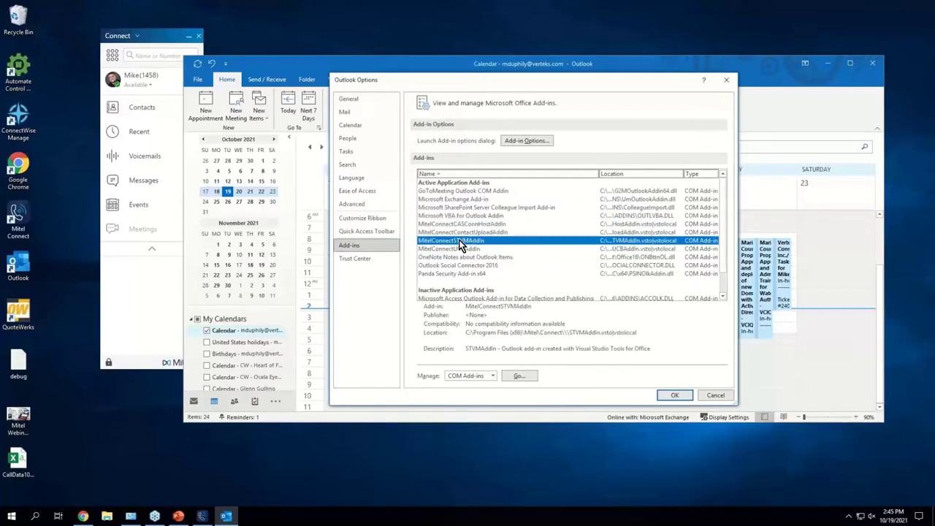
Step: Confirm MitelConnectSTVMAddin has no option pages and return to the Account Information view
{"action": "left_click", "coordinate": [529, 143]}
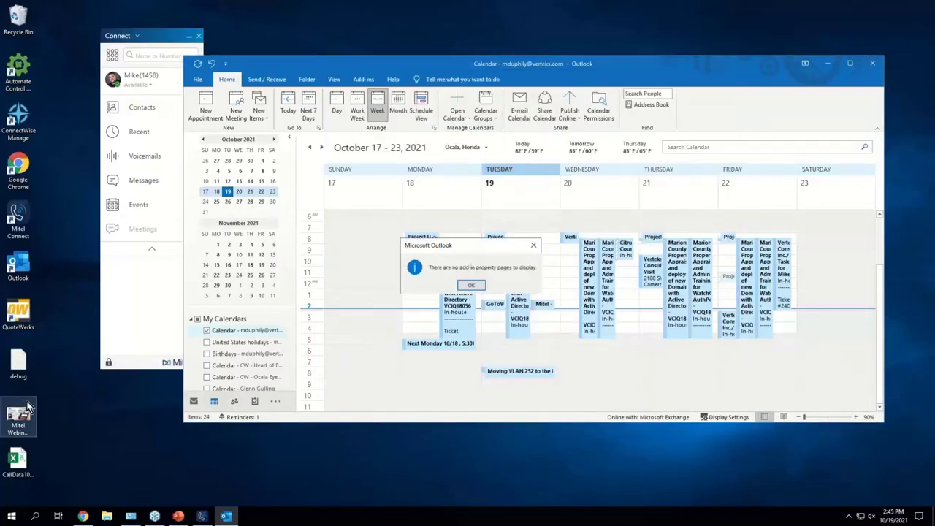
{"action": "left_click", "coordinate": [479, 284]}
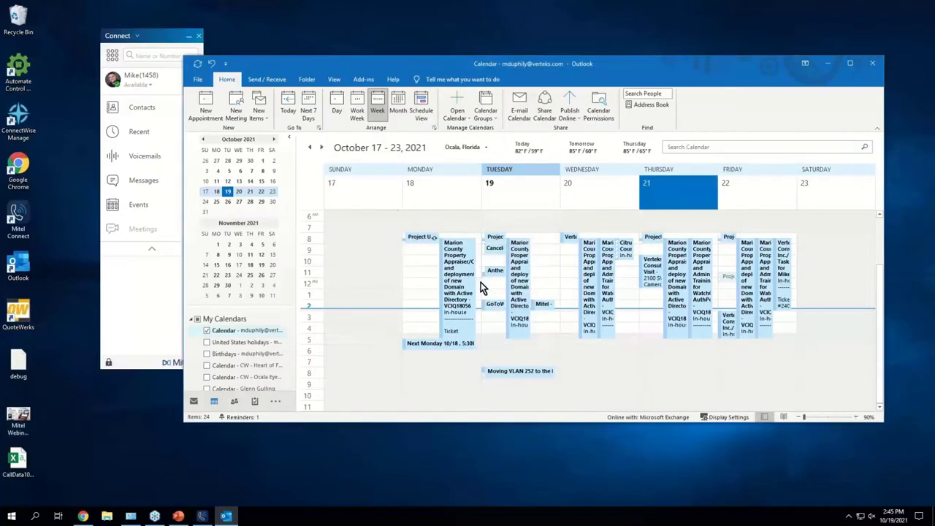
{"action": "left_click", "coordinate": [198, 81]}
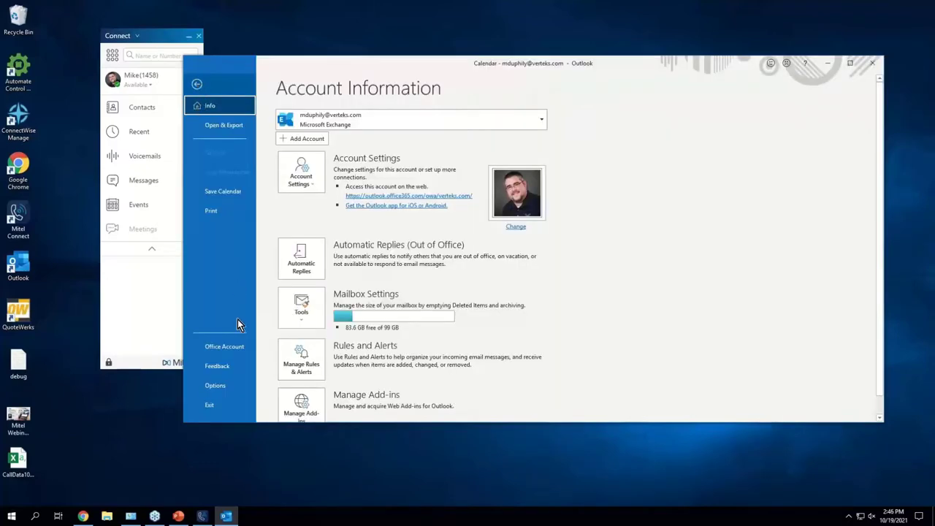
Step: In Outlook Options > Add-ins, confirm MitelConnectCASConnHostAddin has no add-in property pages
{"action": "left_click", "coordinate": [214, 385]}
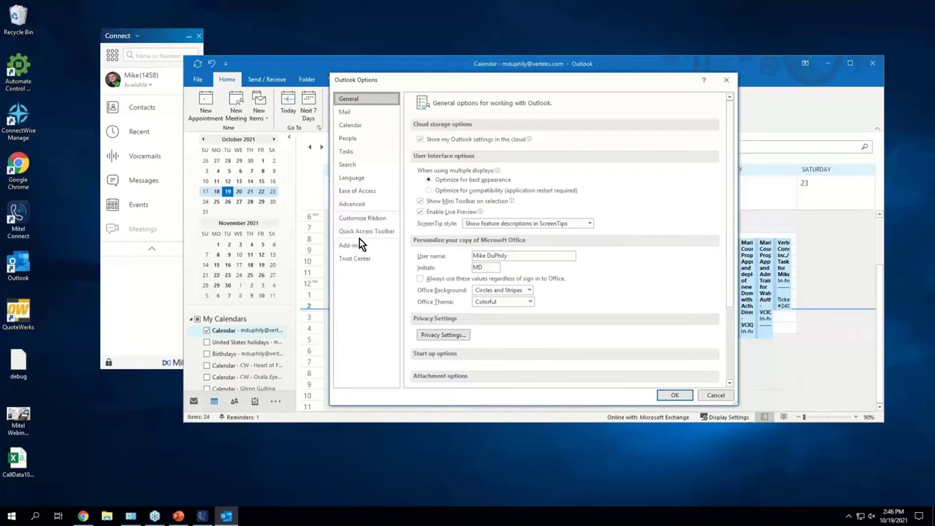
{"action": "left_click", "coordinate": [358, 241]}
{"action": "left_click", "coordinate": [487, 240]}
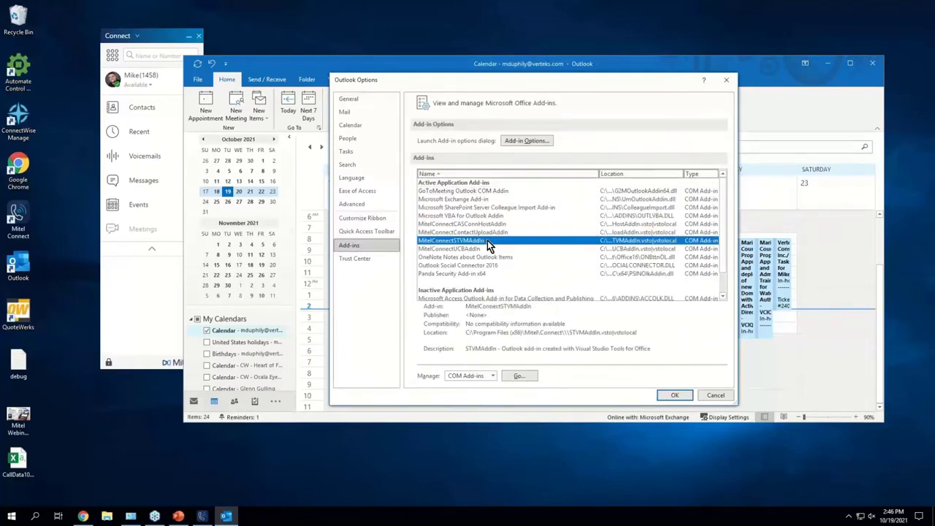
{"action": "left_click", "coordinate": [502, 223]}
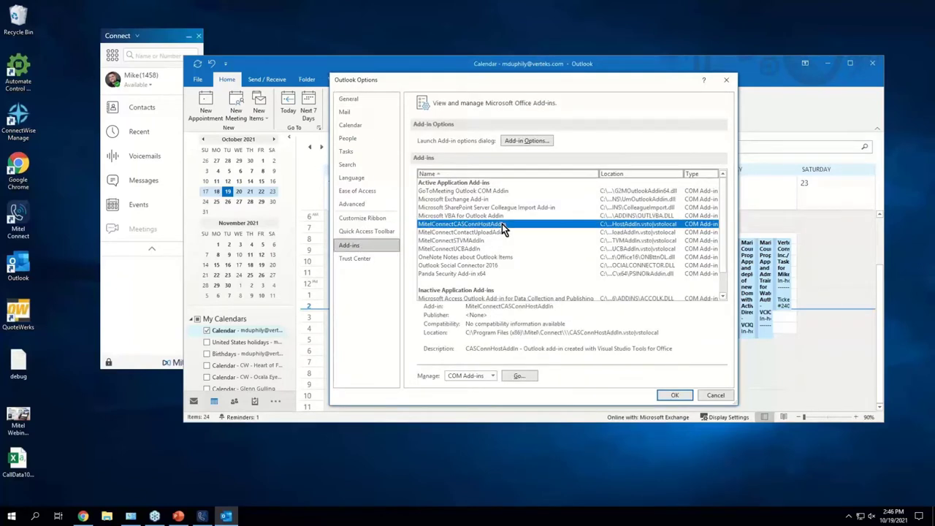
{"action": "left_click", "coordinate": [519, 144]}
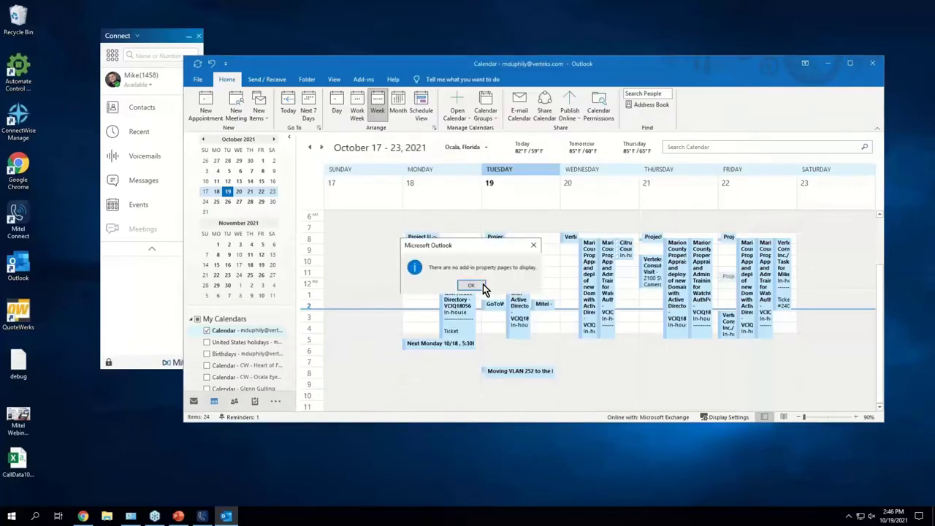
{"action": "left_click", "coordinate": [479, 286]}
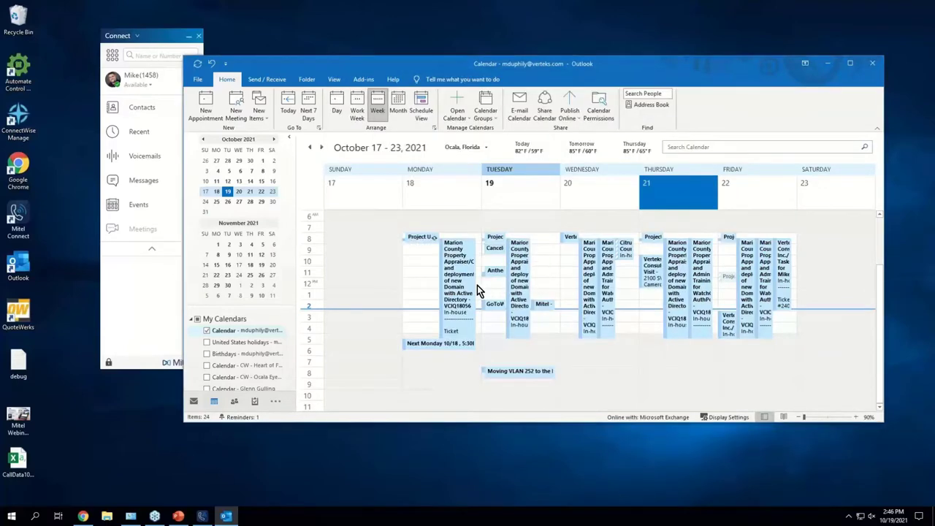
Step: Recheck MitelConnectSTVMAddin's Add-in Options and dismiss the no-property-pages message
{"action": "left_click", "coordinate": [207, 82]}
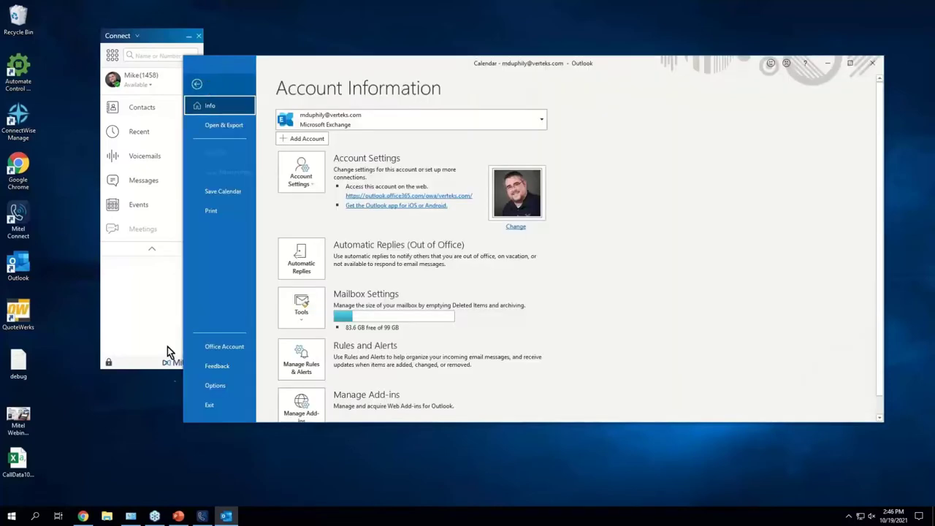
{"action": "left_click", "coordinate": [207, 383]}
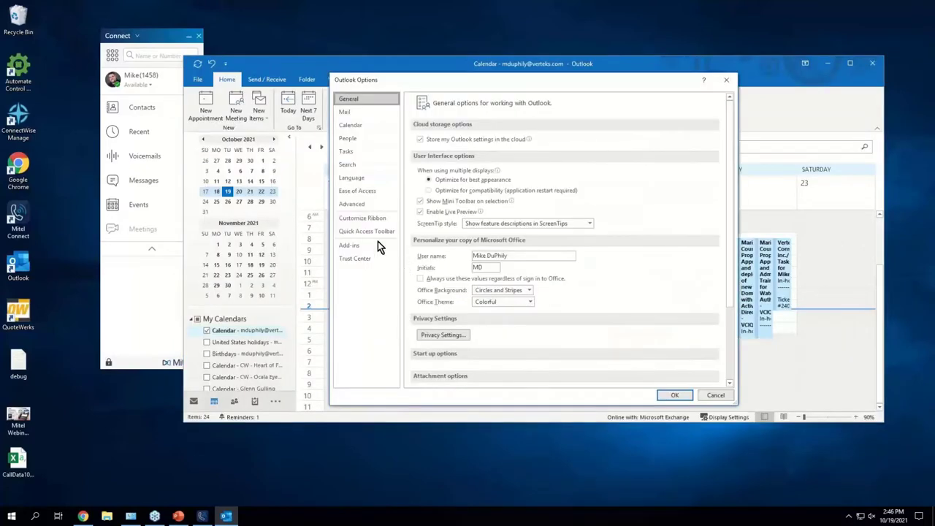
{"action": "left_click", "coordinate": [377, 244]}
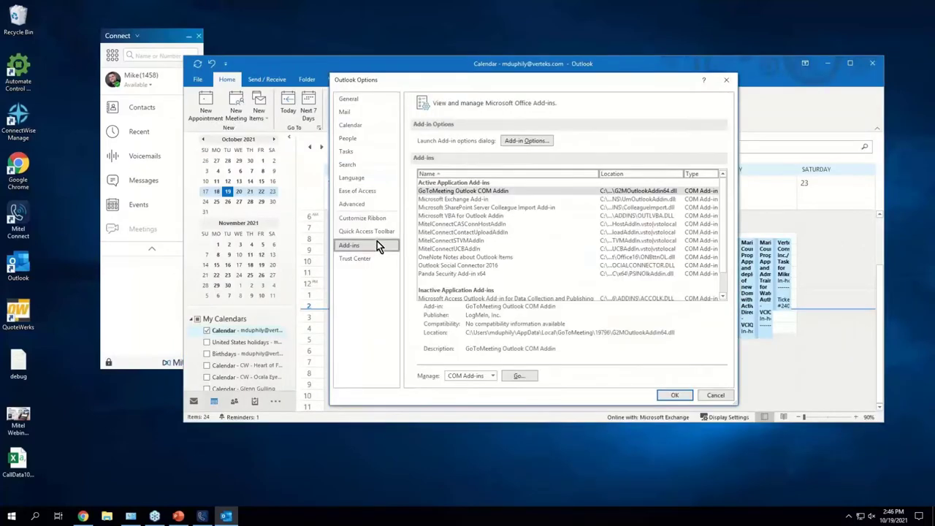
{"action": "left_click", "coordinate": [461, 241]}
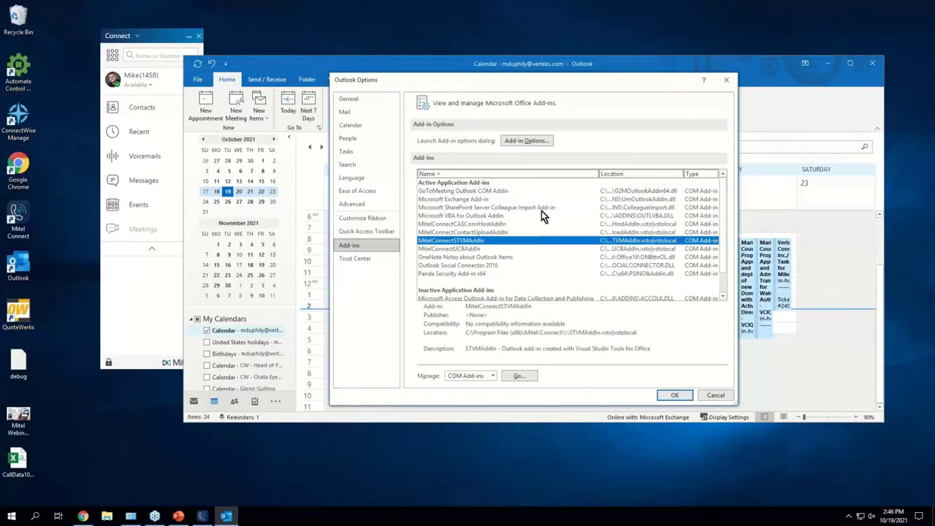
{"action": "left_click", "coordinate": [526, 141]}
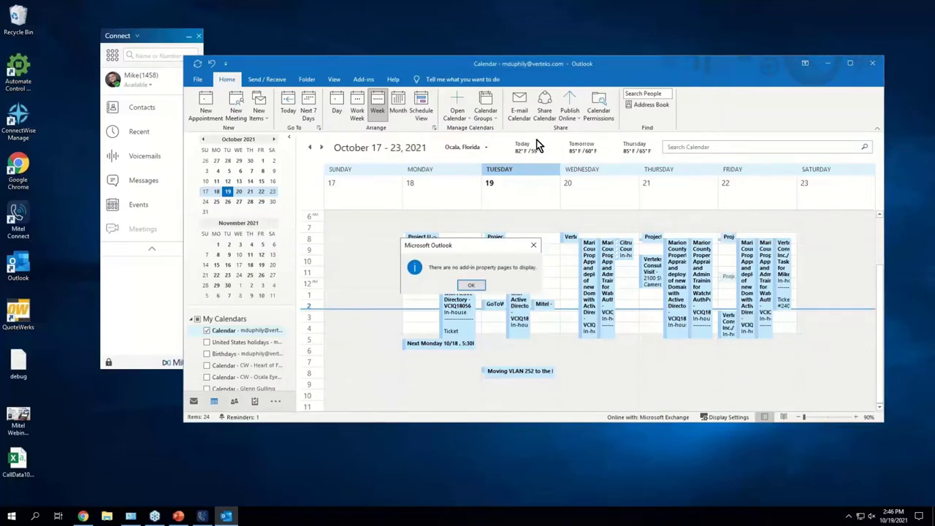
{"action": "left_click", "coordinate": [461, 287]}
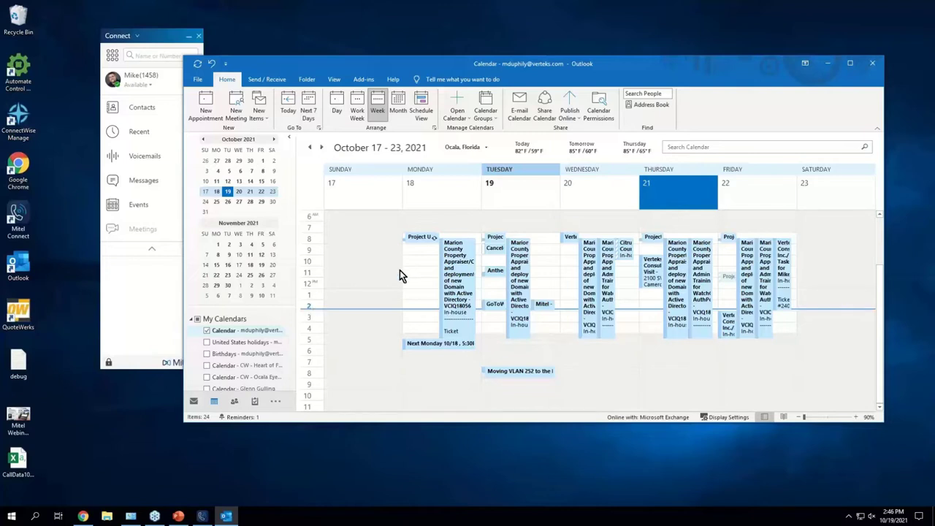
{"action": "left_click", "coordinate": [466, 285]}
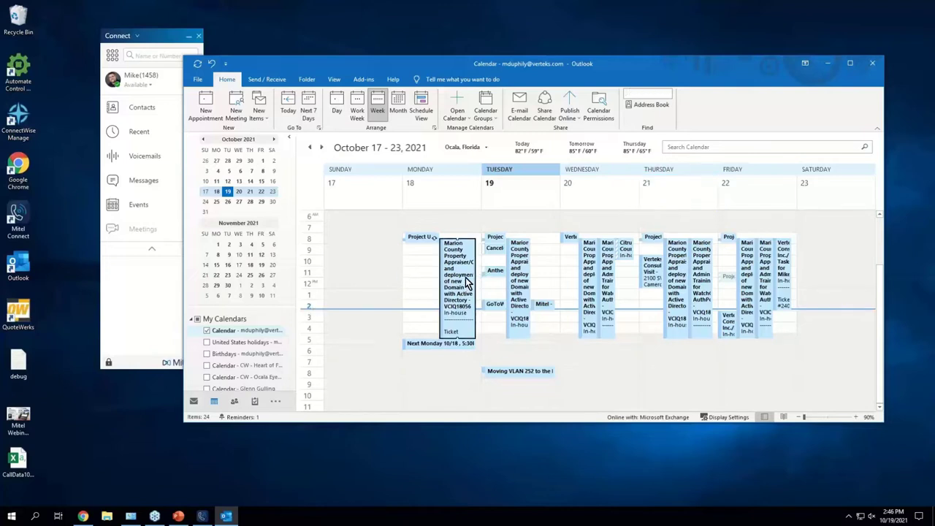
{"action": "mouse_move", "coordinate": [470, 259]}
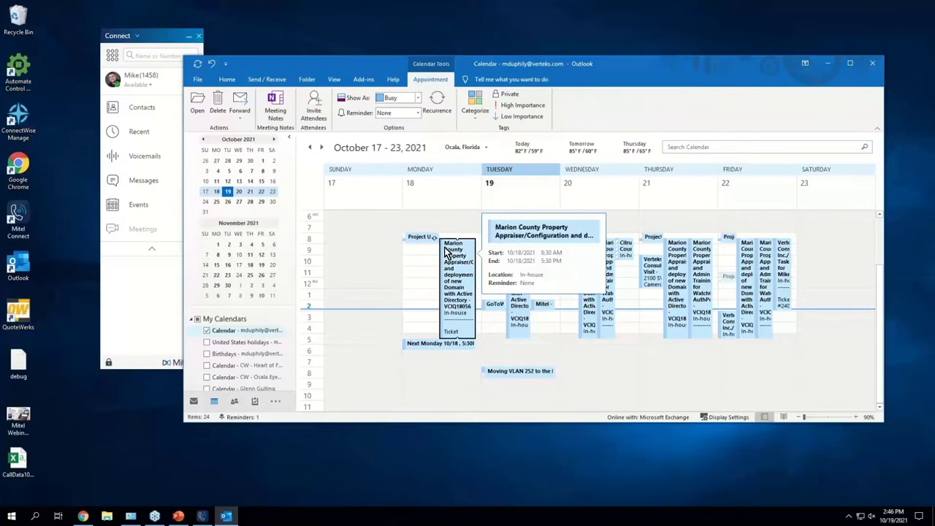
{"action": "left_click", "coordinate": [516, 327]}
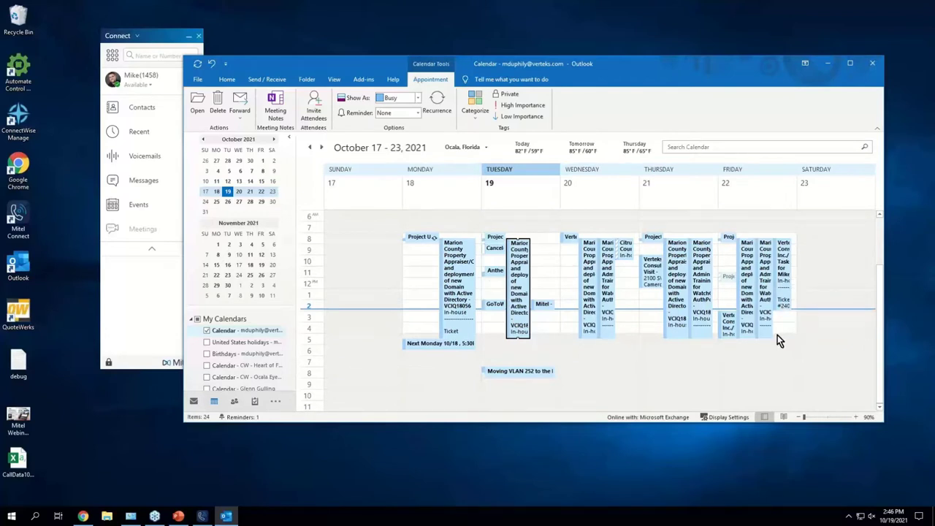
{"action": "mouse_move", "coordinate": [769, 328]}
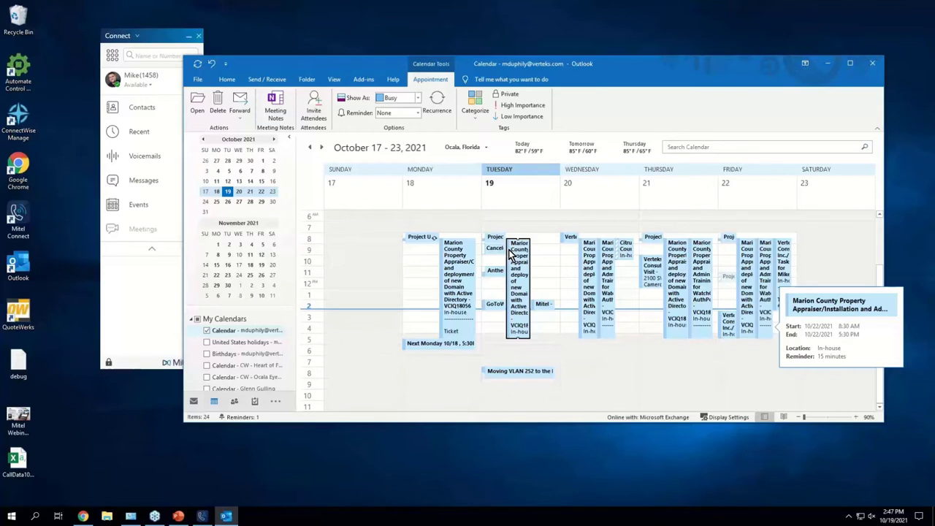
{"action": "mouse_move", "coordinate": [513, 252]}
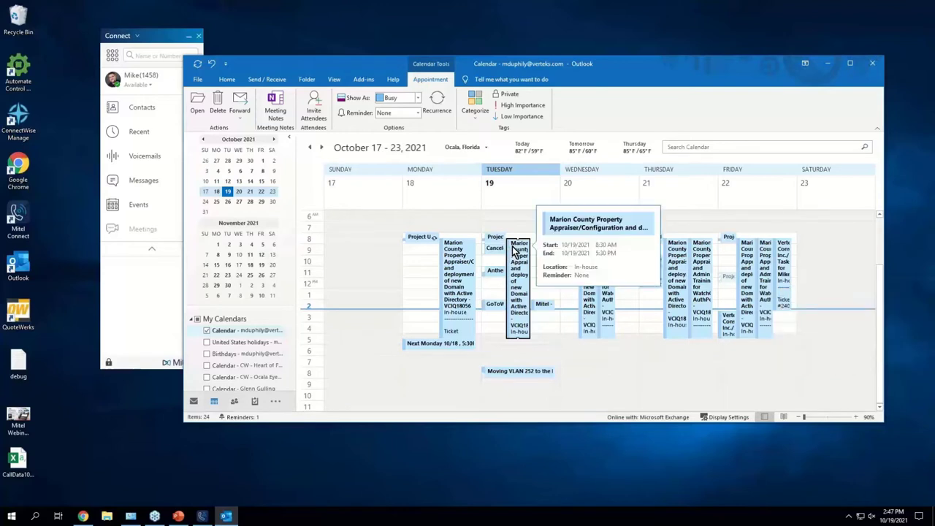
Step: Minimize the Outlook calendar window to leave only the Mitel Connect window
{"action": "left_click", "coordinate": [832, 66]}
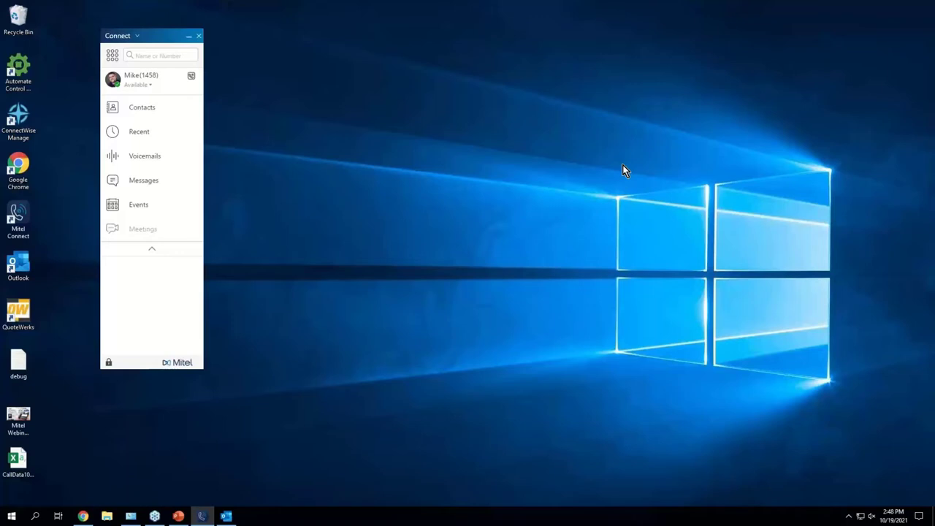
Step: Look over the Connect menu and presence list keeping Available, then slide-show the Webinar deck's Questions slide
{"action": "left_click", "coordinate": [122, 38]}
{"action": "left_click", "coordinate": [122, 38]}
{"action": "left_click", "coordinate": [146, 87]}
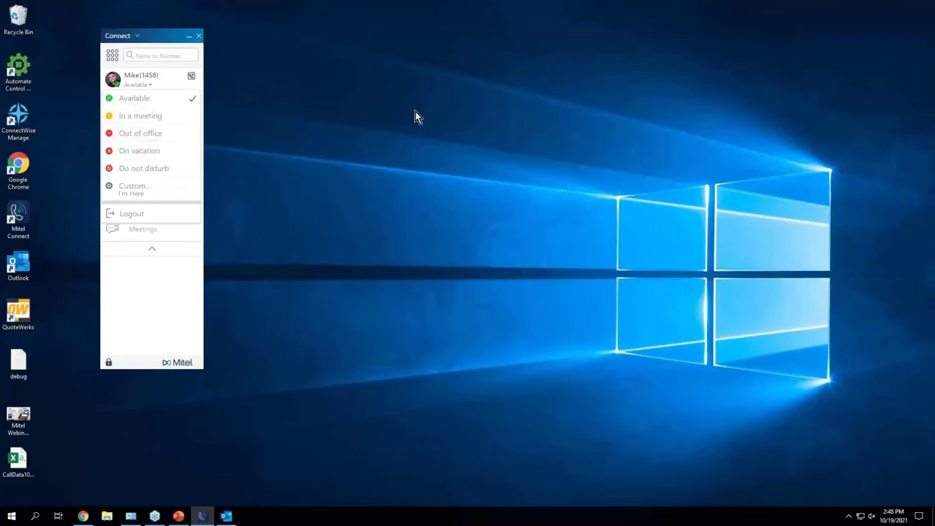
{"action": "left_click", "coordinate": [156, 93]}
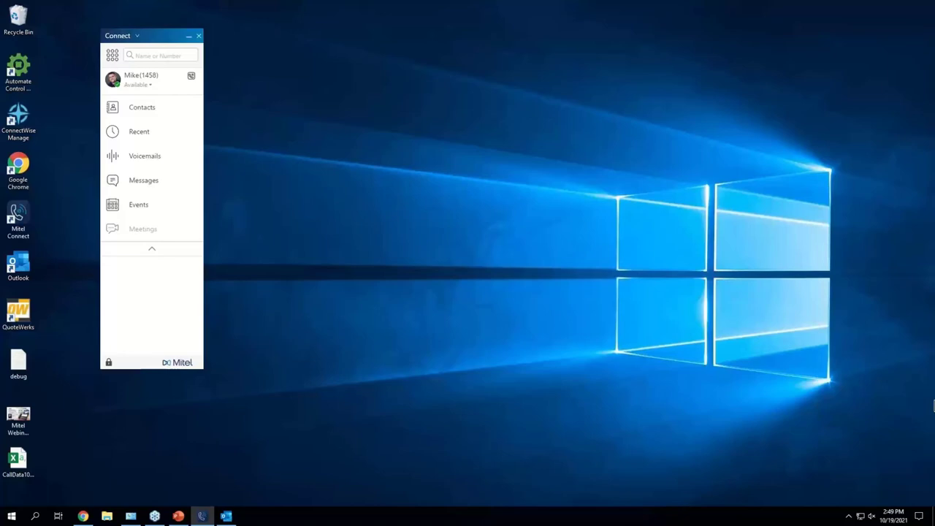
{"action": "left_click", "coordinate": [178, 516]}
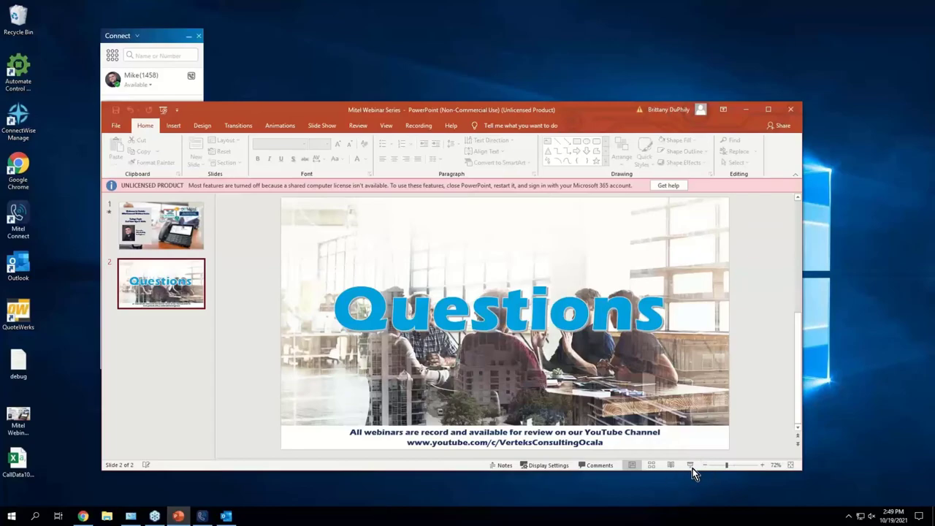
{"action": "left_click", "coordinate": [691, 468]}
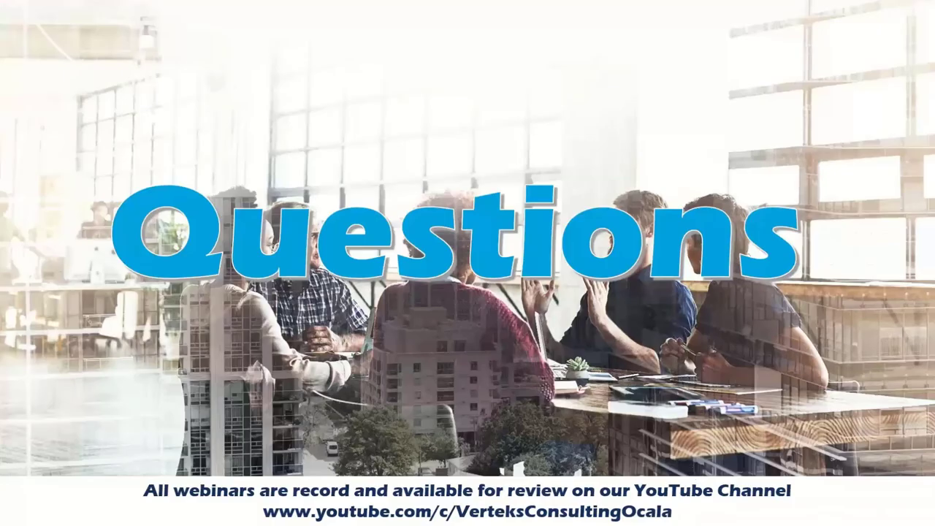